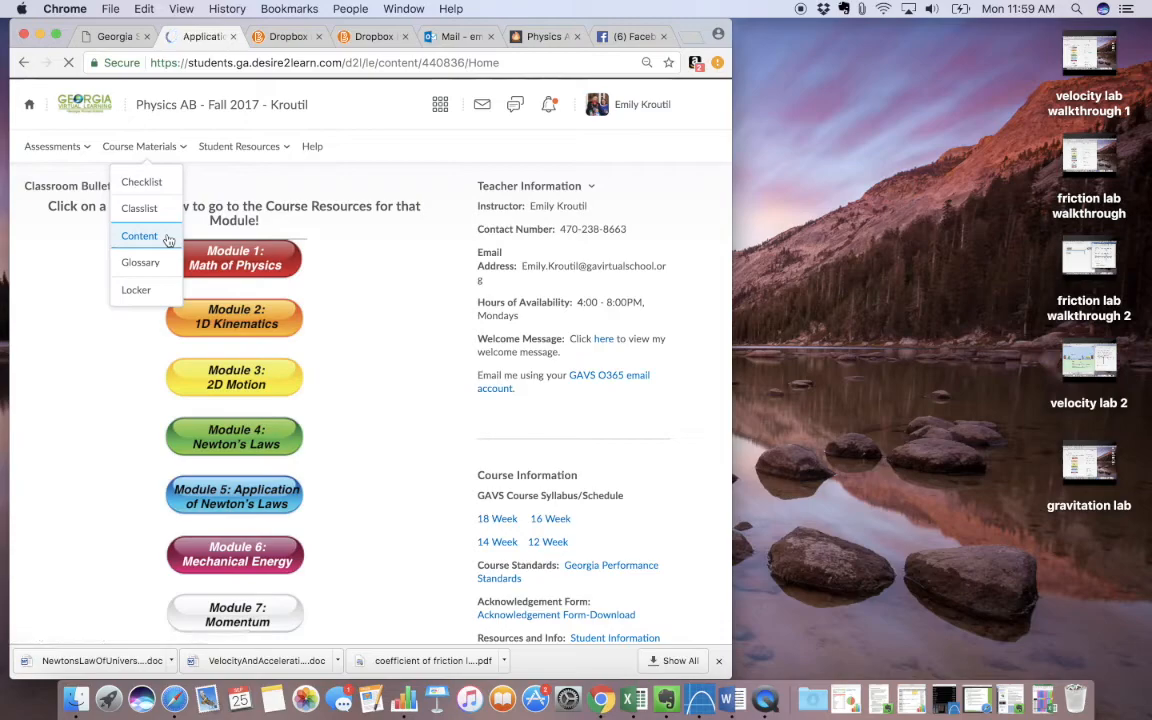
Download the Energy Conservation Virtual Lab Handout from page 5 of the Mechanical Energy module.
click(190, 453)
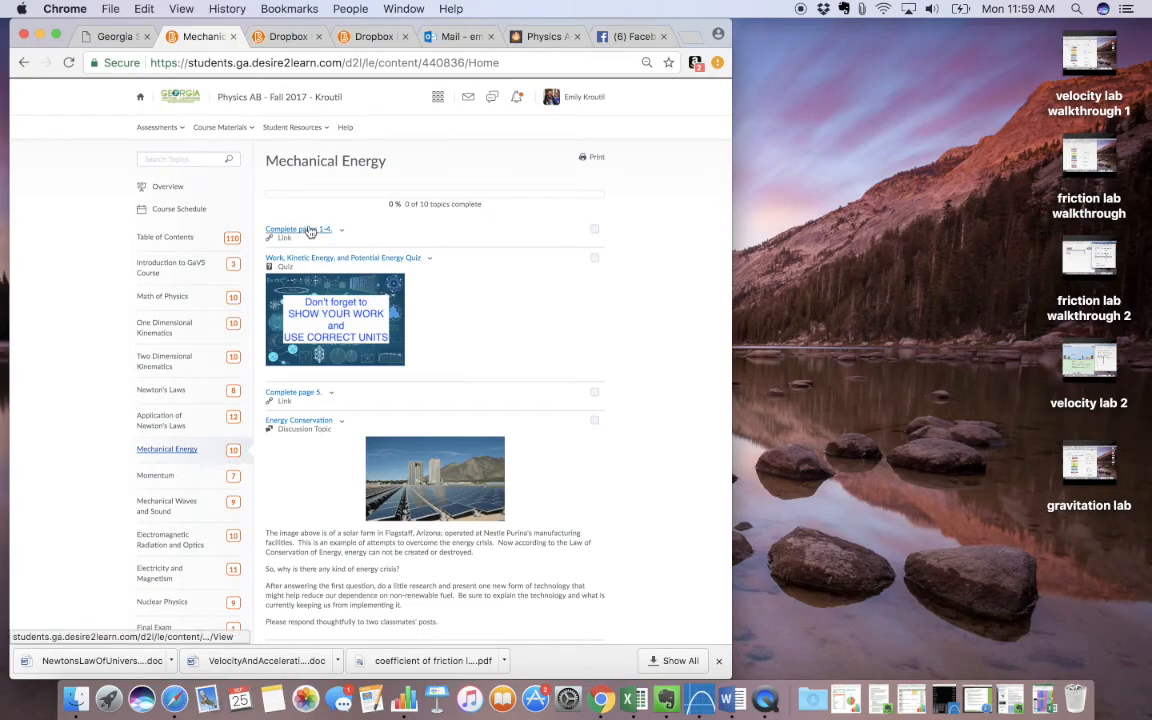
click(311, 231)
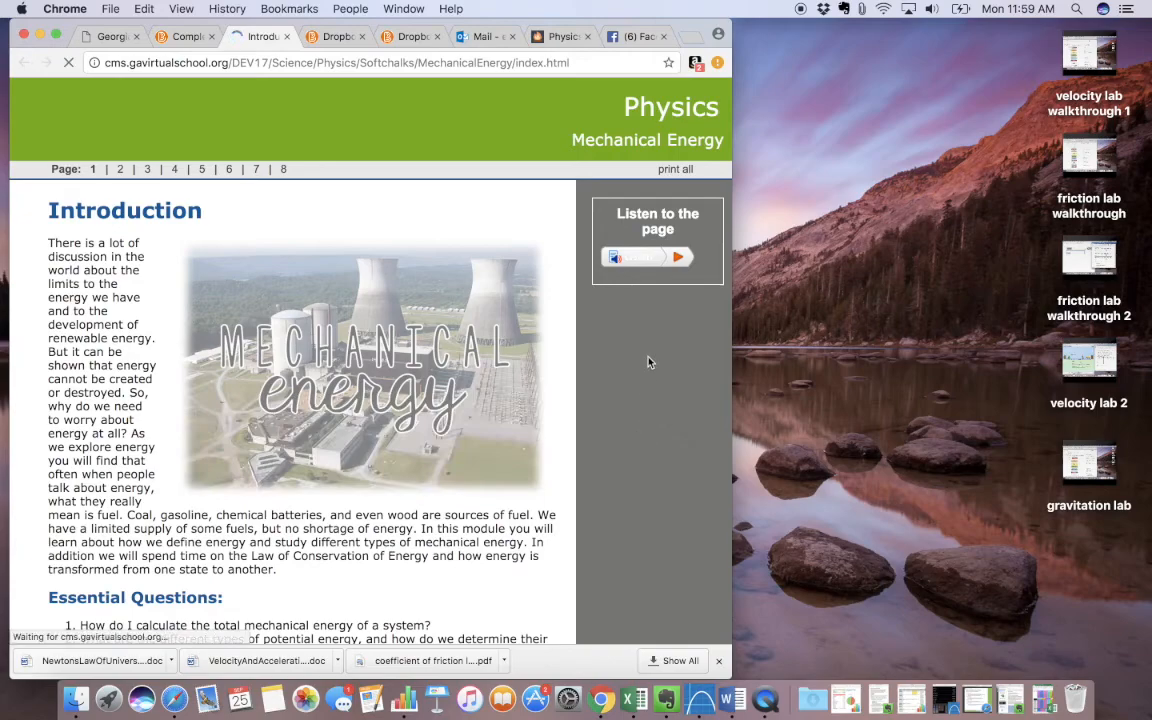
click(122, 172)
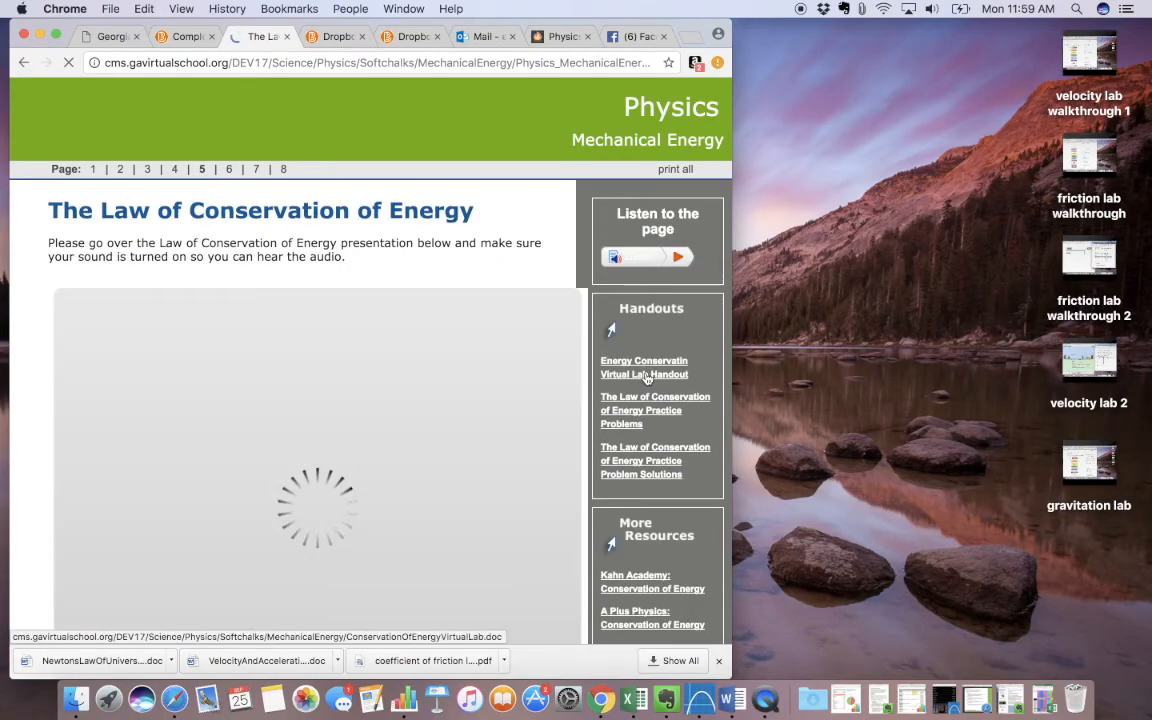
click(646, 378)
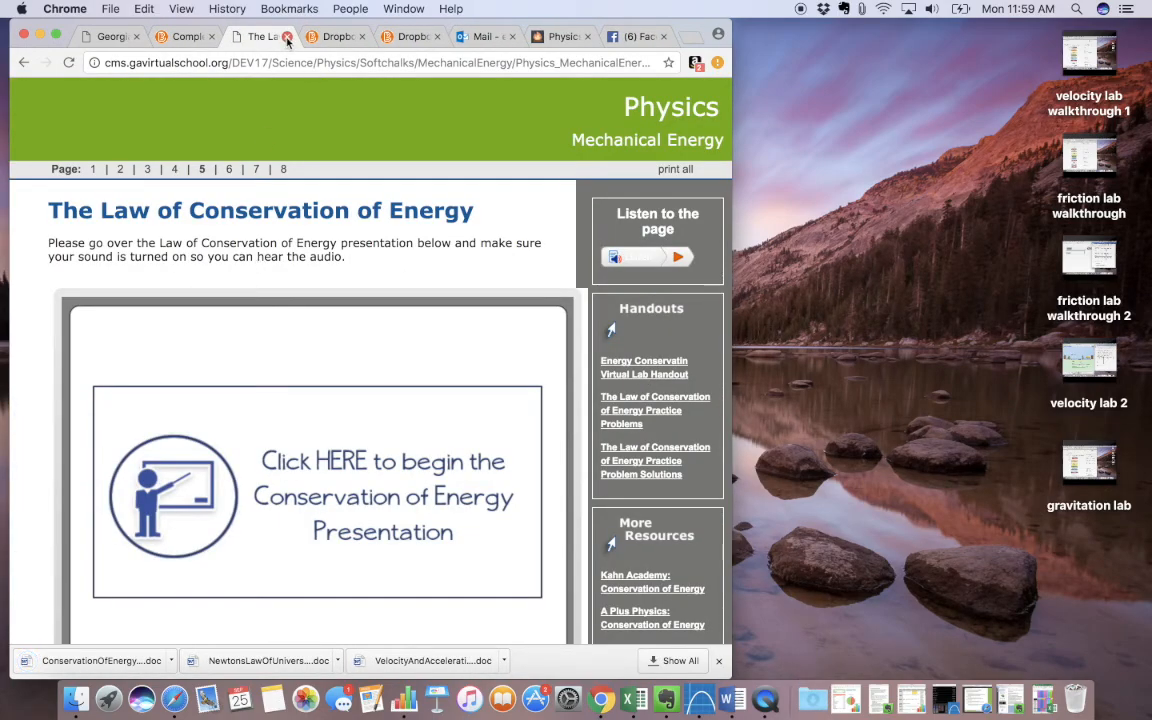
Open the downloaded ConservationOfEnergyVirtualLab.doc in Word and fit its narrowed window into the upper-right part of the desktop.
scroll(221, 235, down, 10)
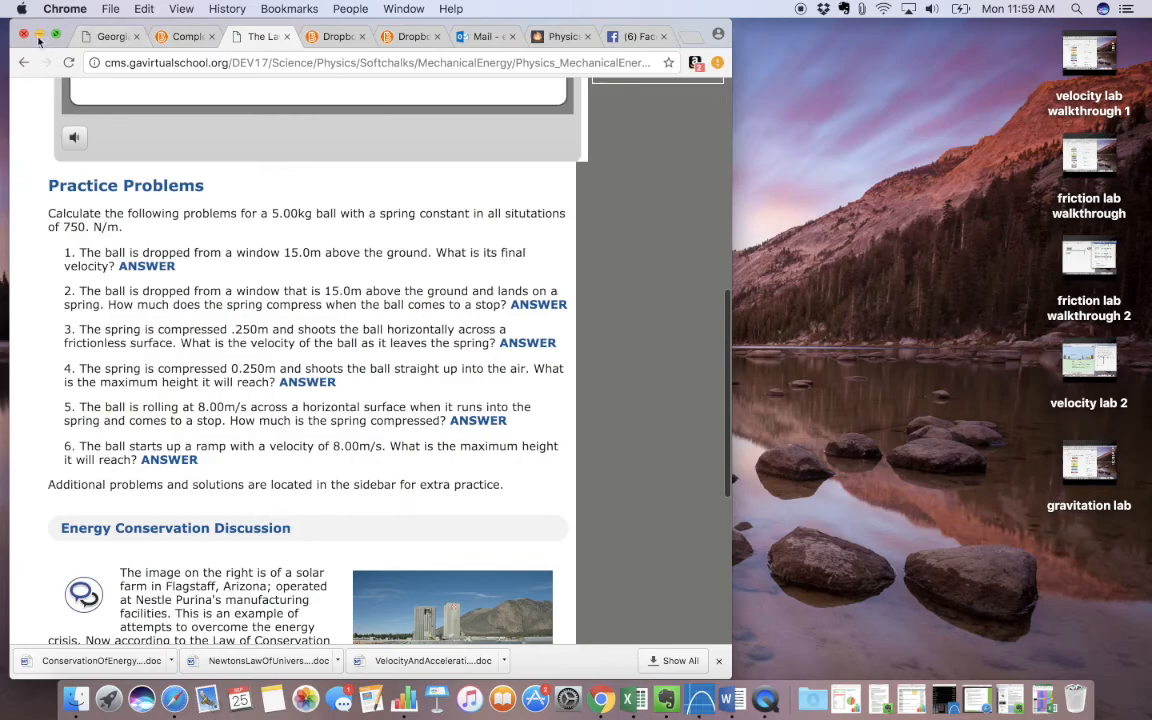
click(39, 36)
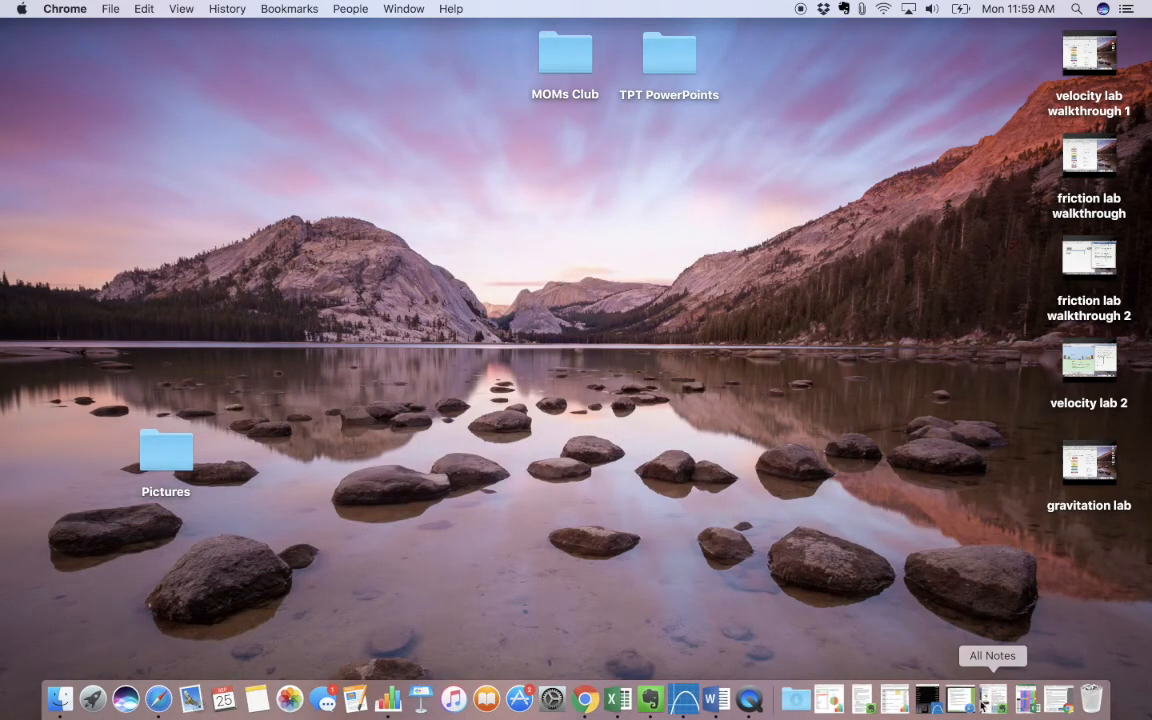
click(795, 703)
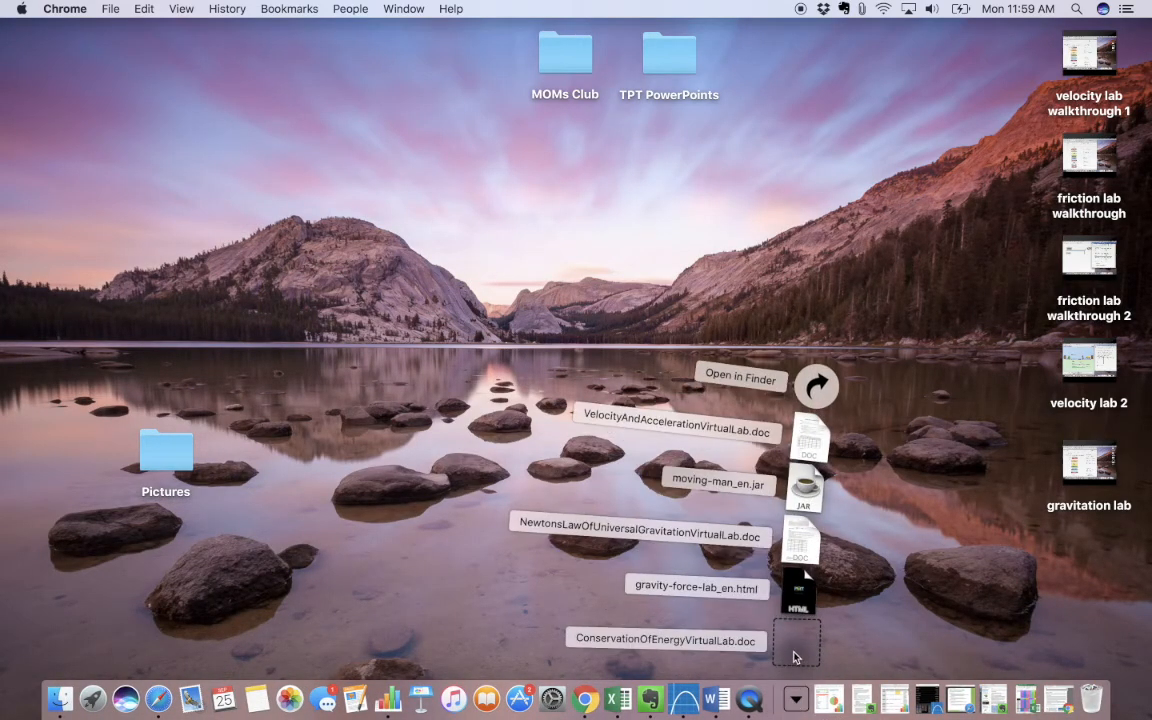
click(795, 650)
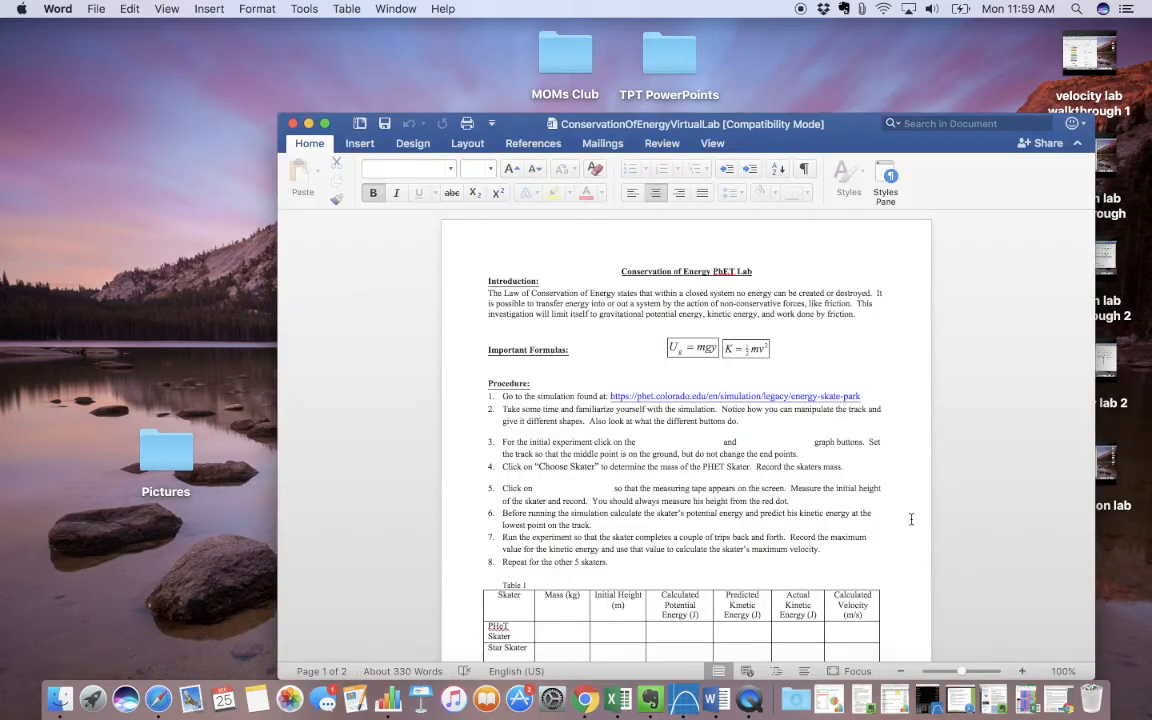
drag(278, 371, 588, 417)
drag(748, 131, 813, 18)
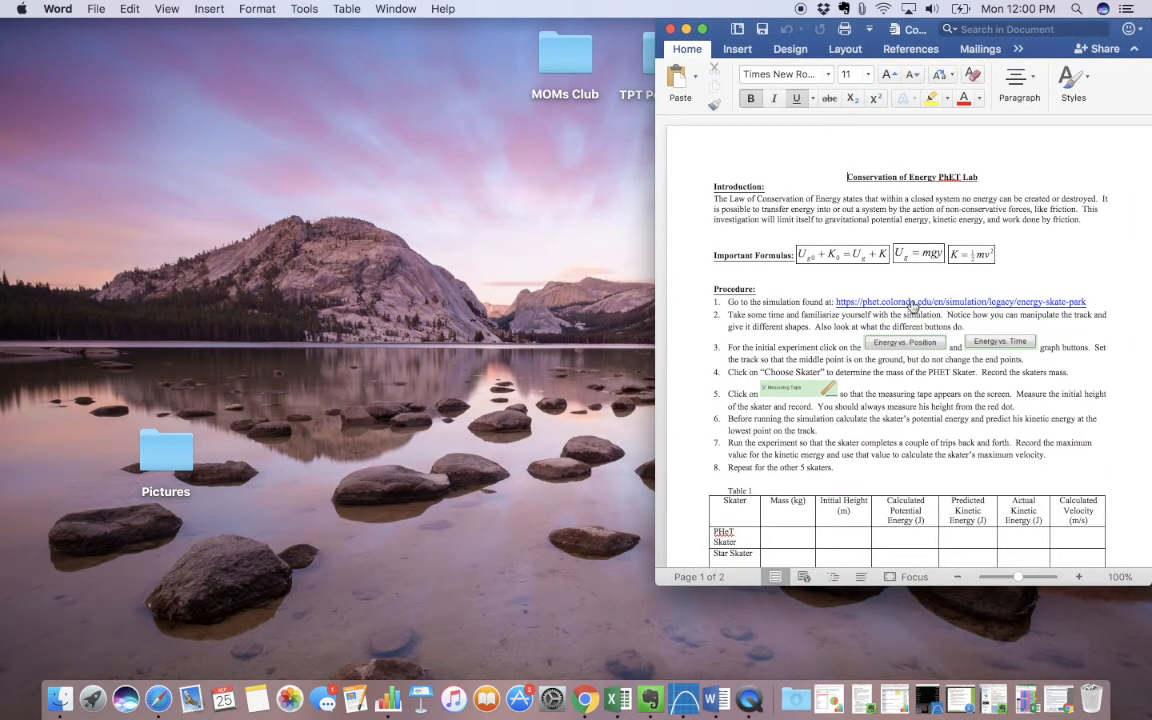
Follow the handout's Energy Skate Park simulation link and try to open the downloaded energy-skate-park_en.jar.
click(912, 305)
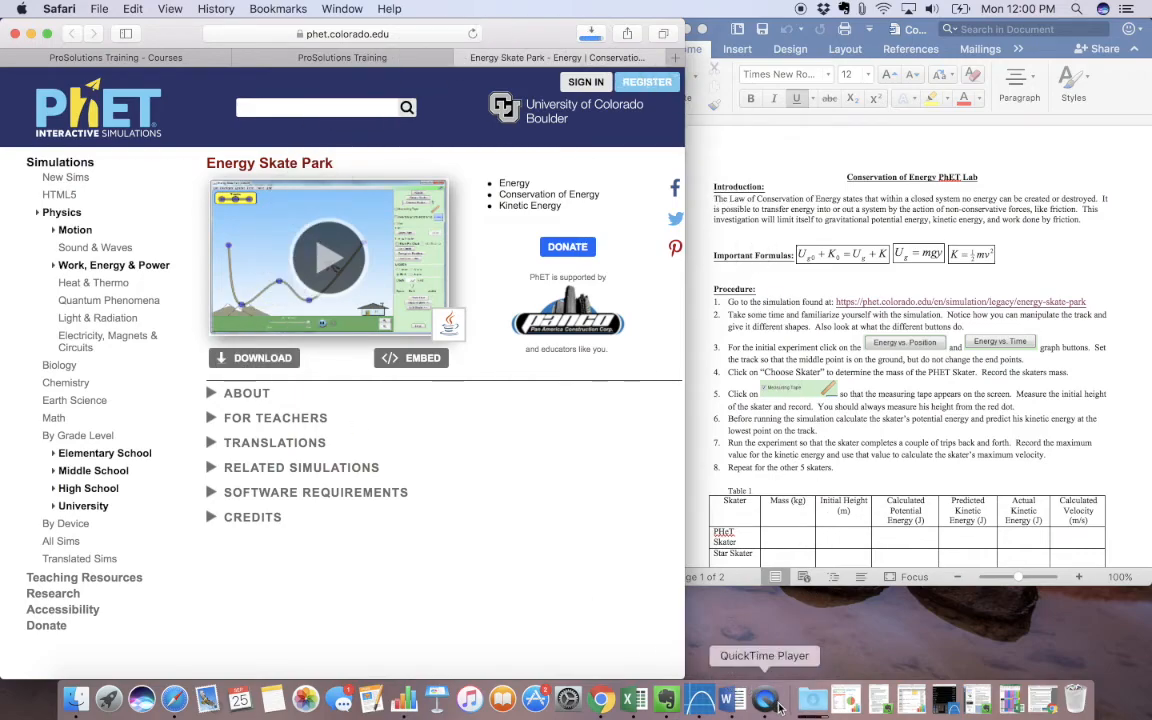
click(810, 686)
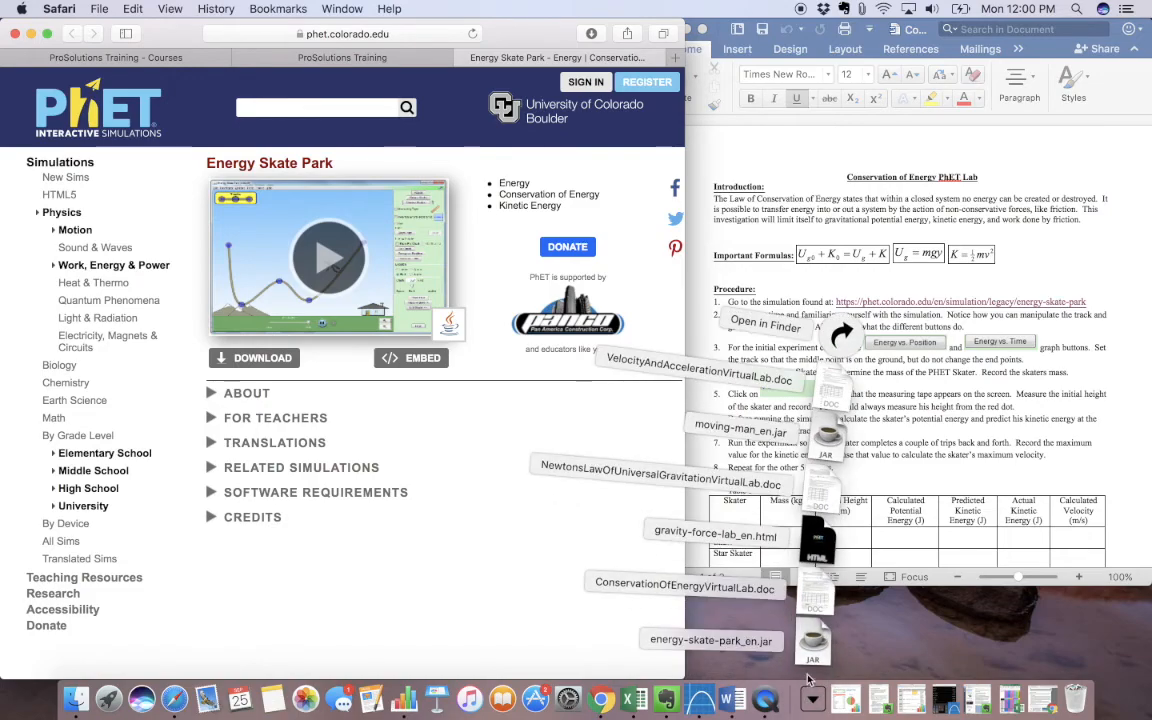
click(812, 655)
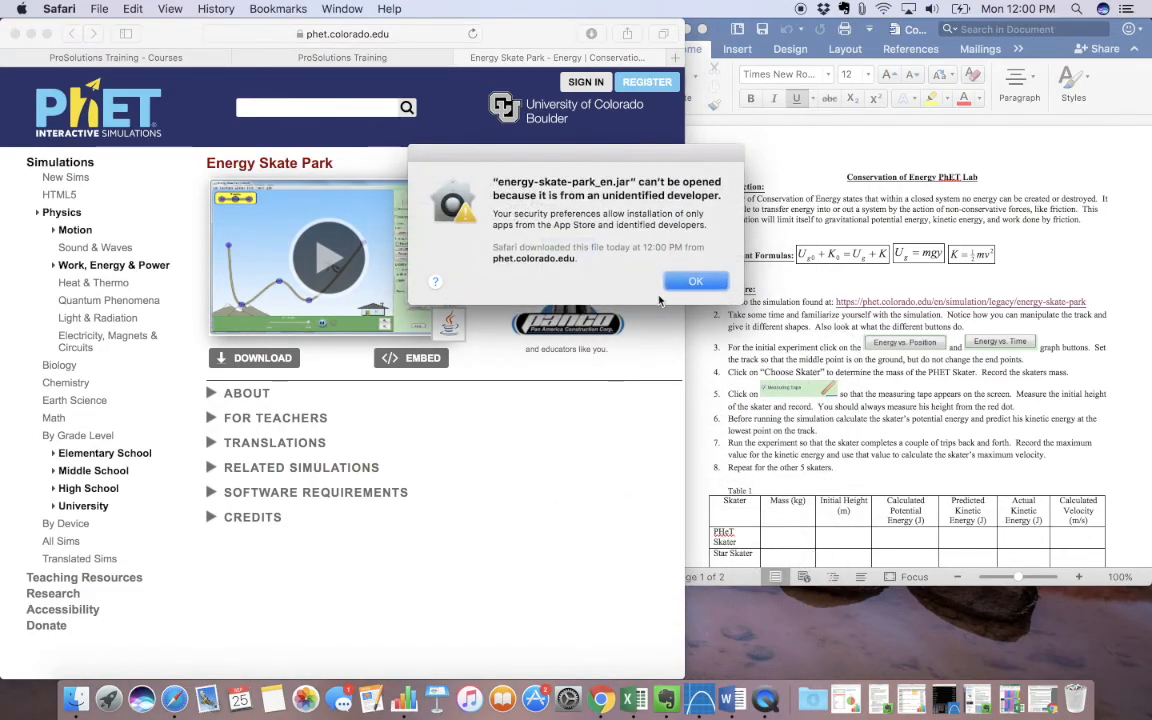
click(672, 283)
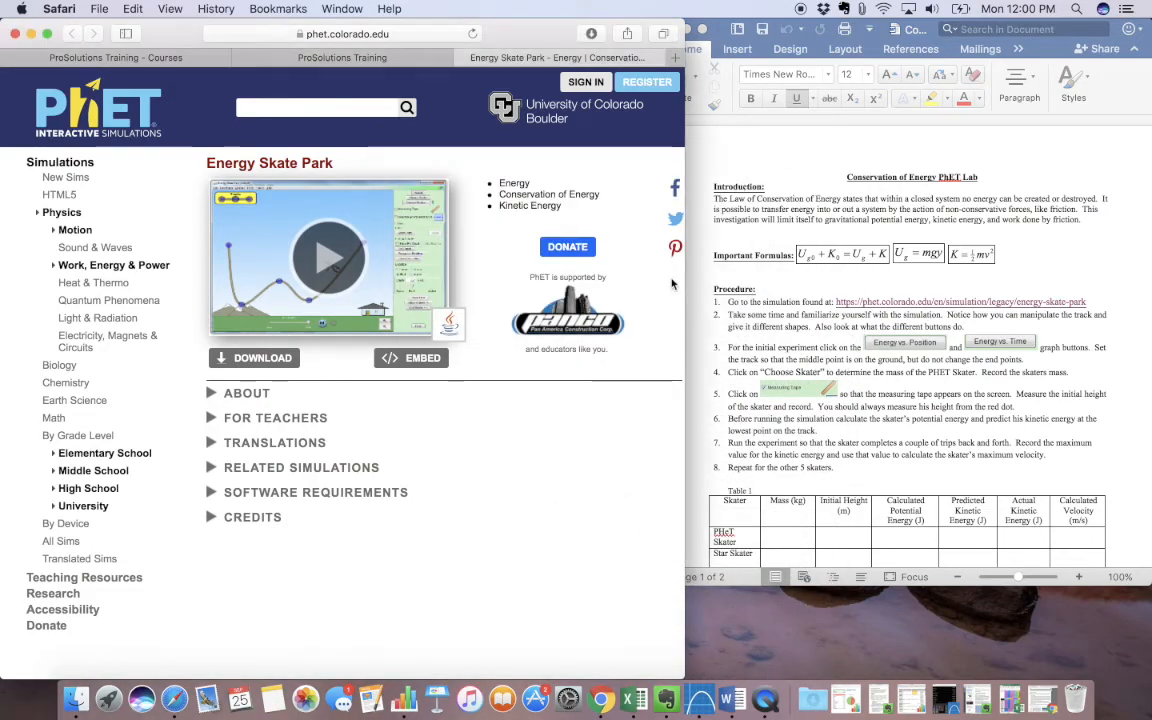
Allow the blocked energy-skate-park_en.jar to open through the Mac's Security & Privacy settings, then close System Preferences.
click(572, 706)
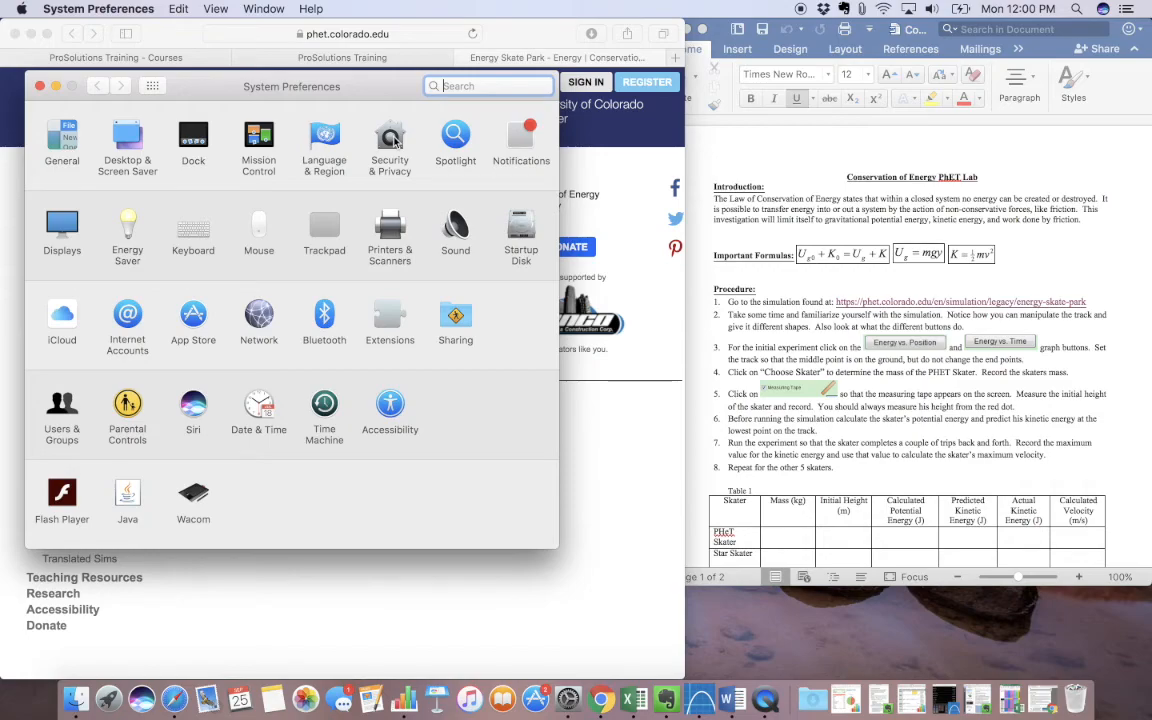
click(395, 143)
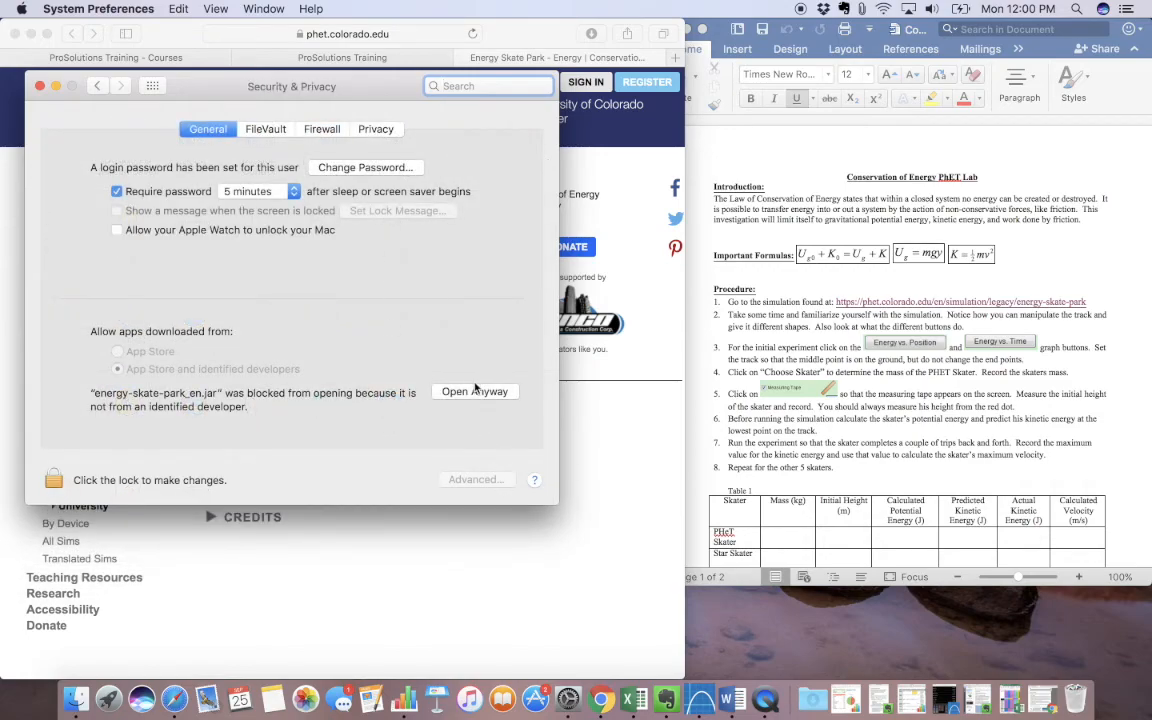
click(476, 394)
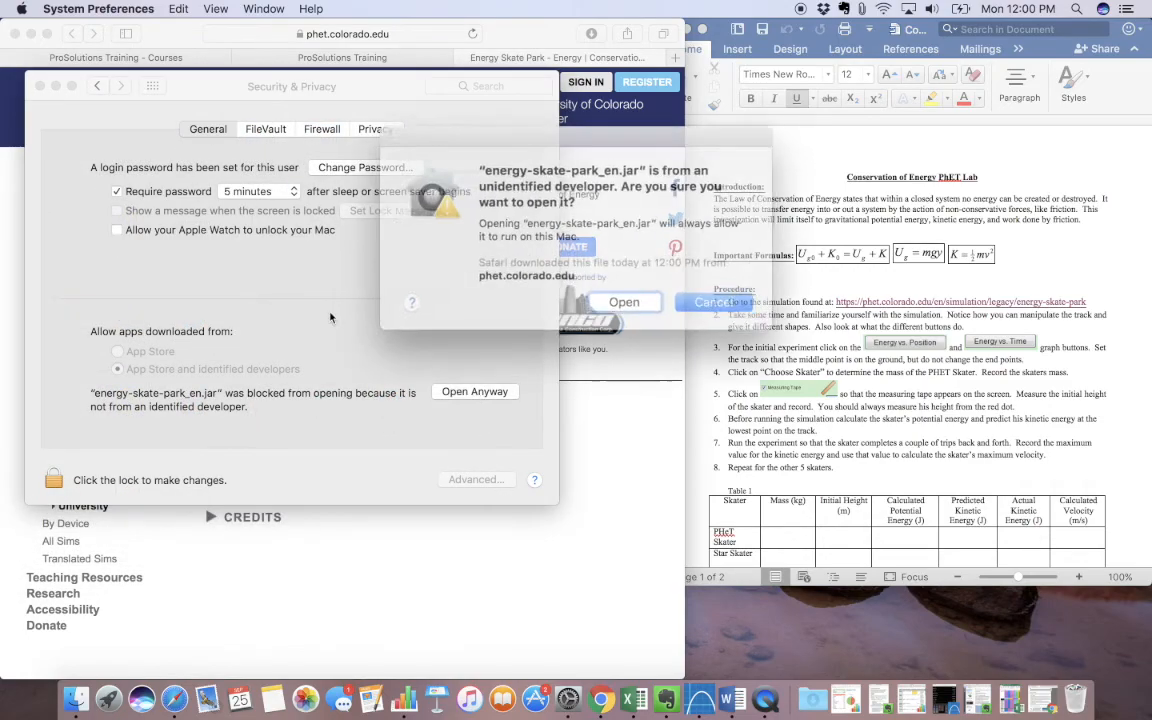
click(620, 292)
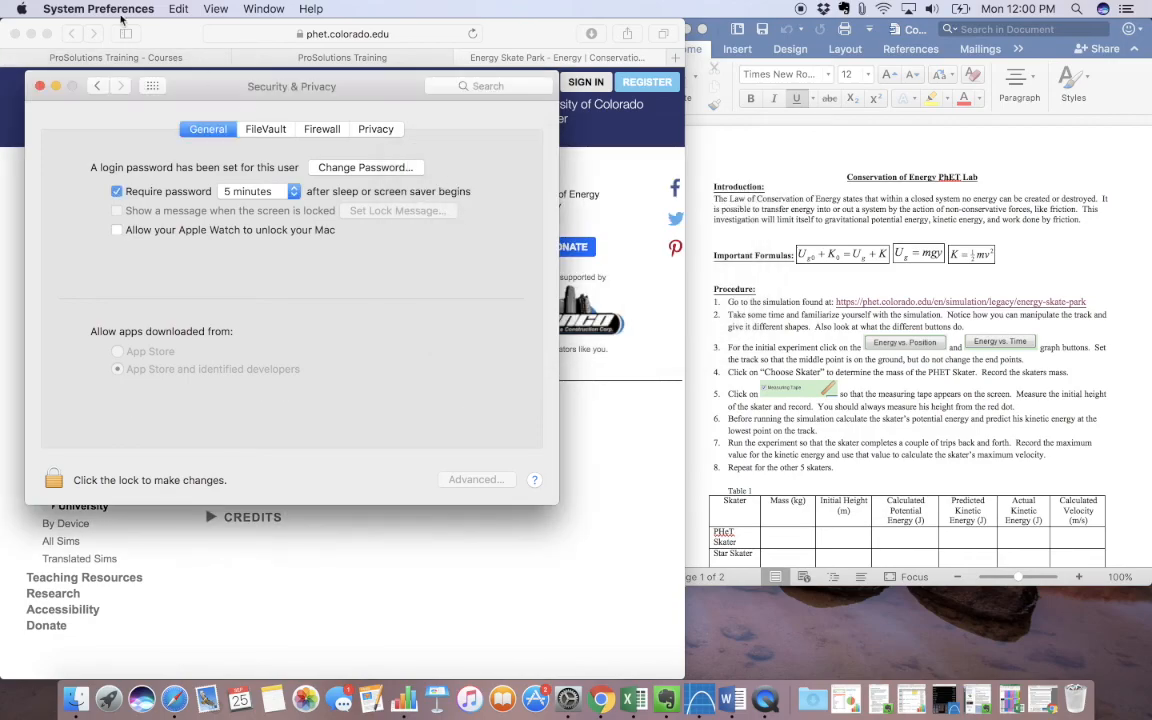
click(39, 87)
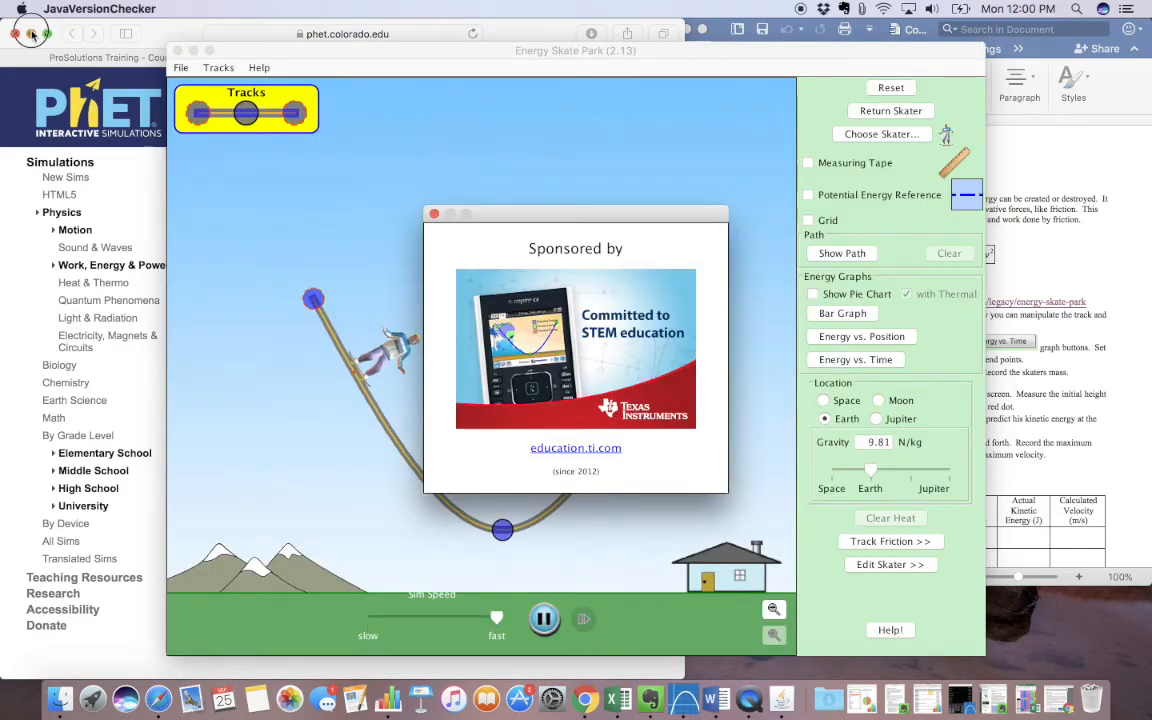
Dismiss the sponsor window and arrange the narrowed Energy Skate Park window beside the lab handout, with Safari minimized.
click(31, 33)
drag(270, 52, 113, 31)
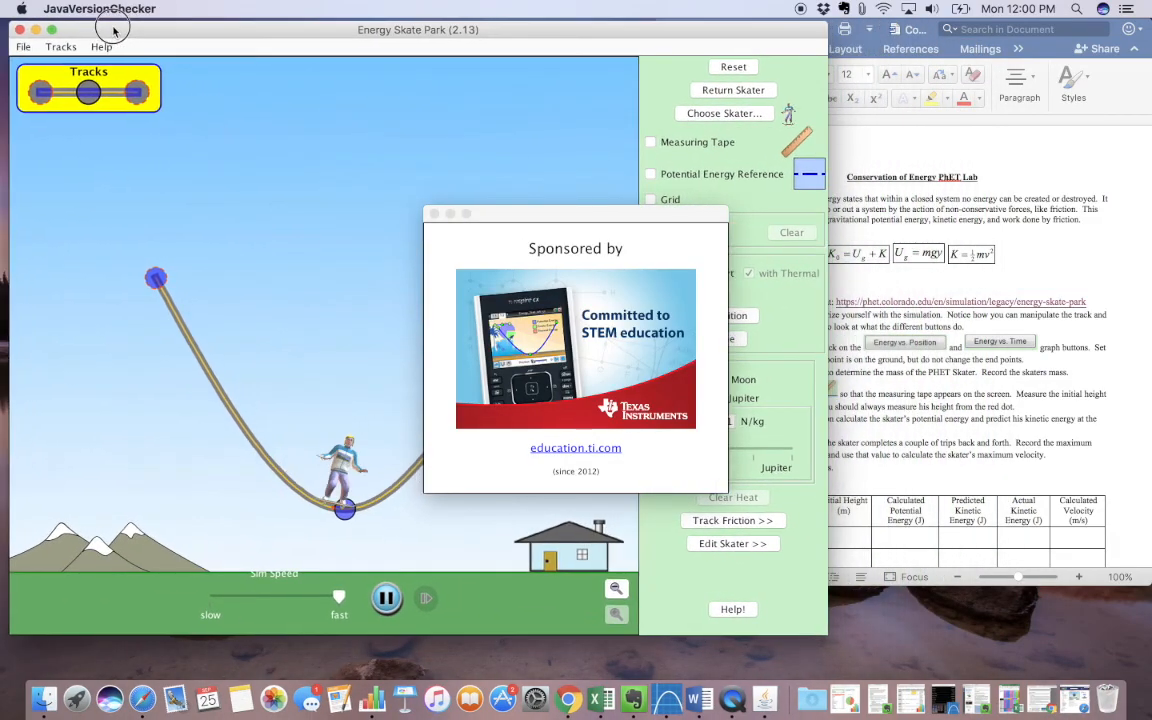
click(435, 216)
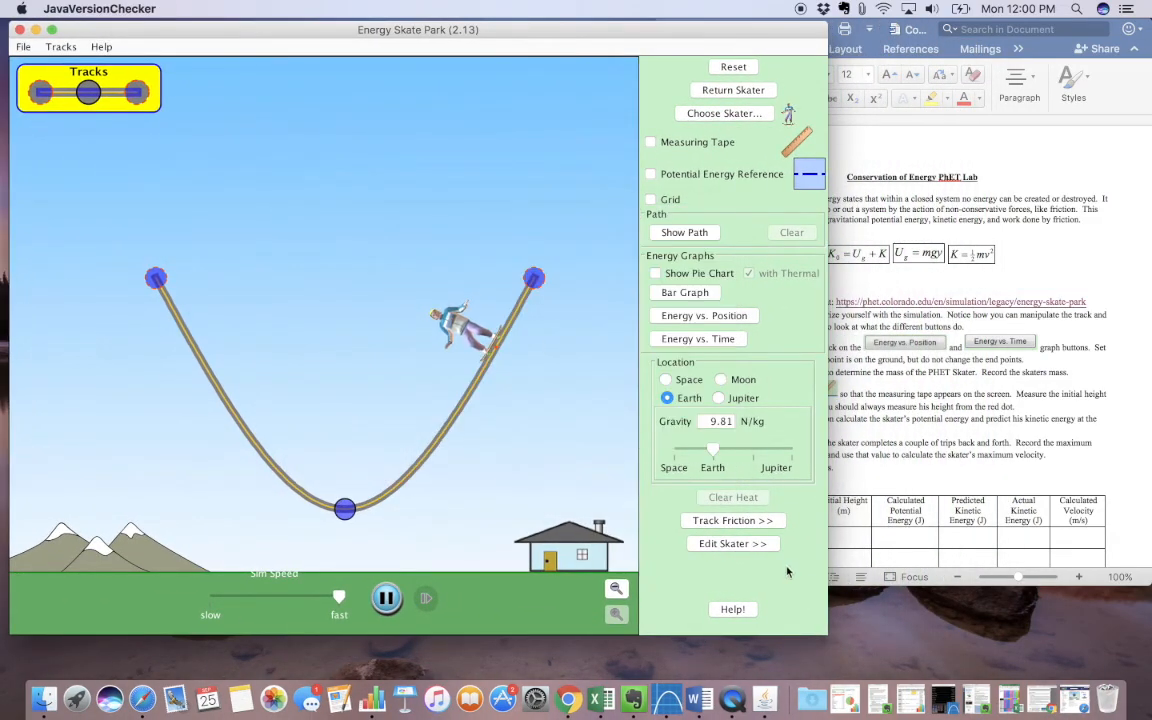
drag(826, 633, 689, 663)
click(785, 325)
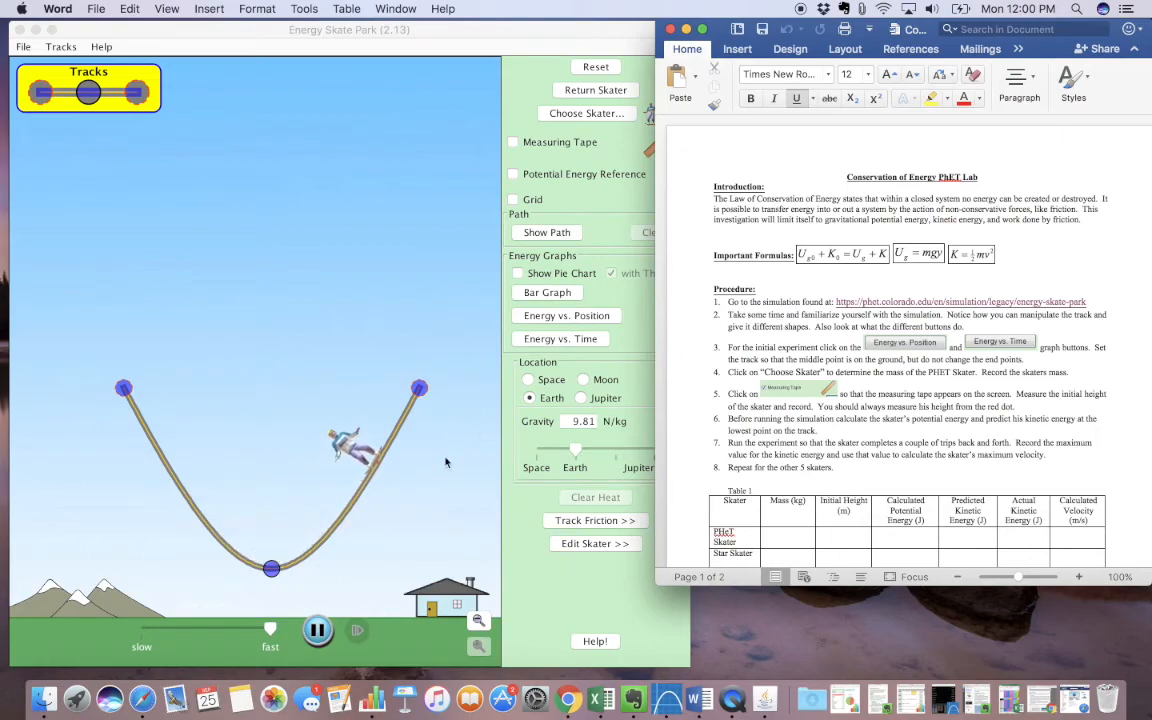
Reshape the skate track by raising its middle point and lowering its left end, returning the skater to the track after each change.
click(268, 568)
drag(268, 568, 239, 529)
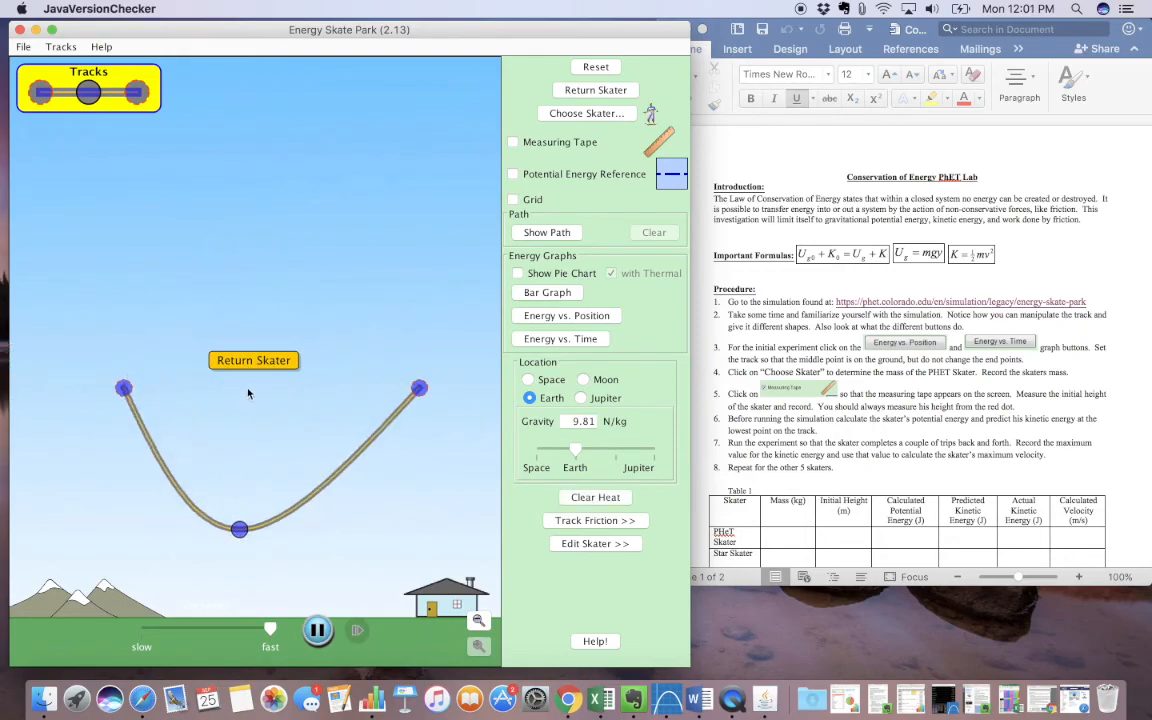
click(250, 362)
drag(122, 389, 89, 455)
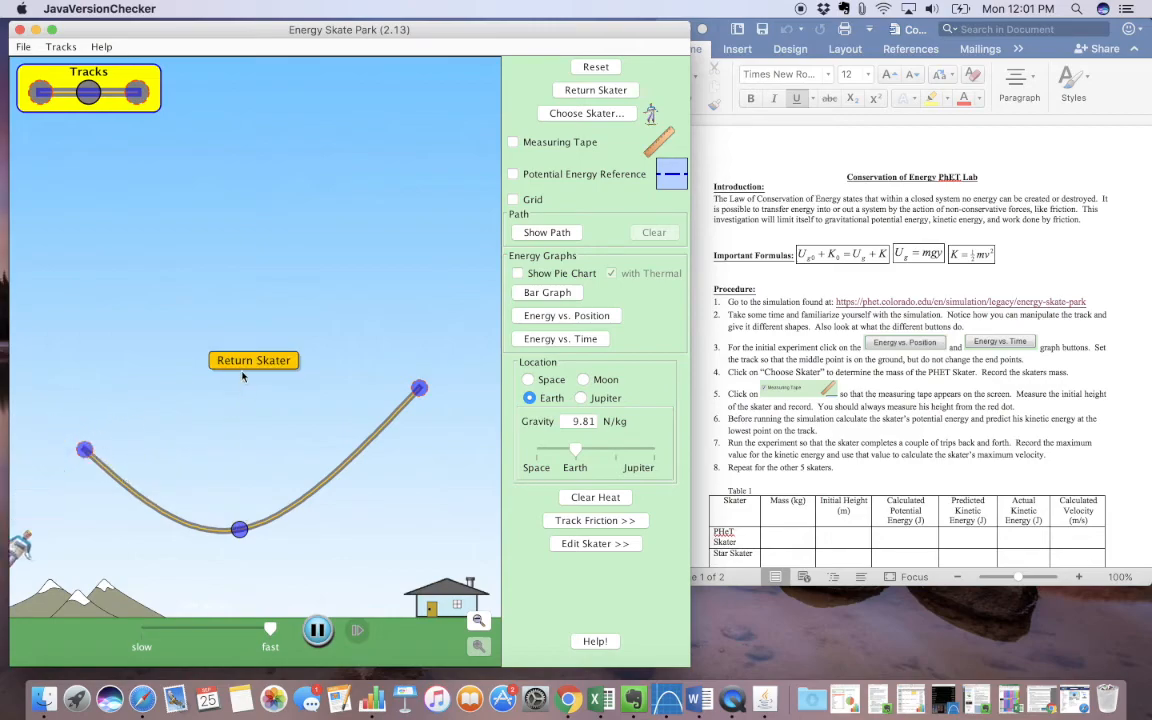
click(243, 362)
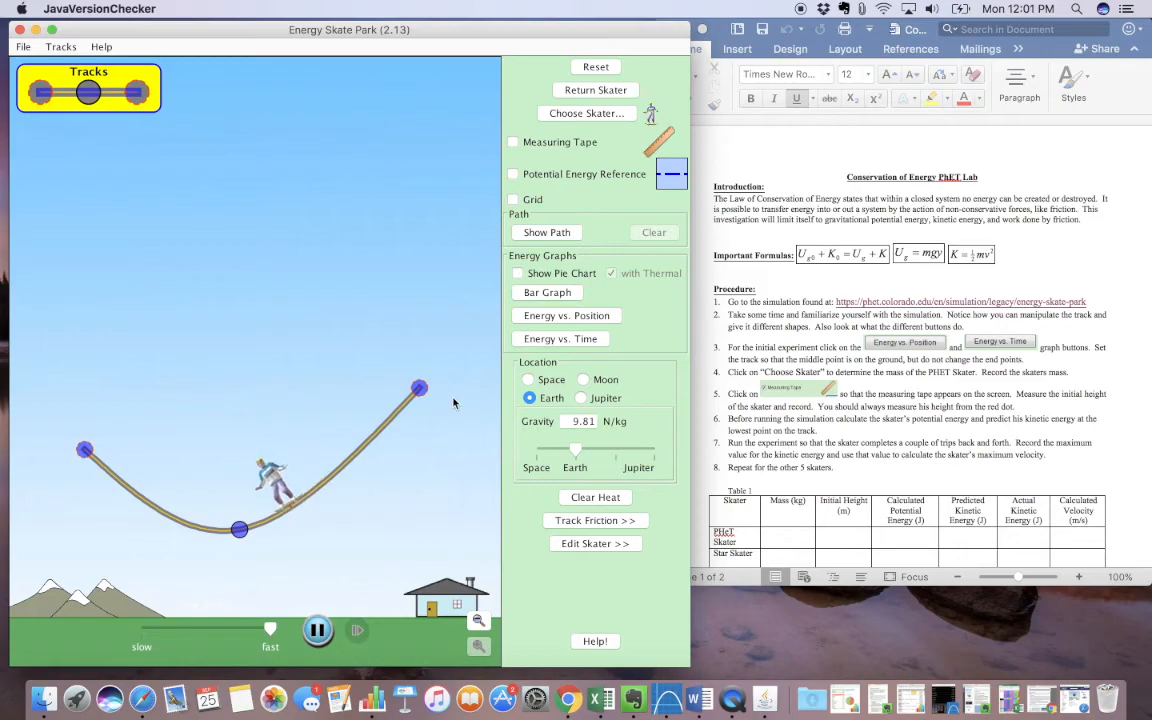
Record a short stretch of the skater's path and display the measuring tape and grid, briefly showing the potential energy reference.
click(549, 232)
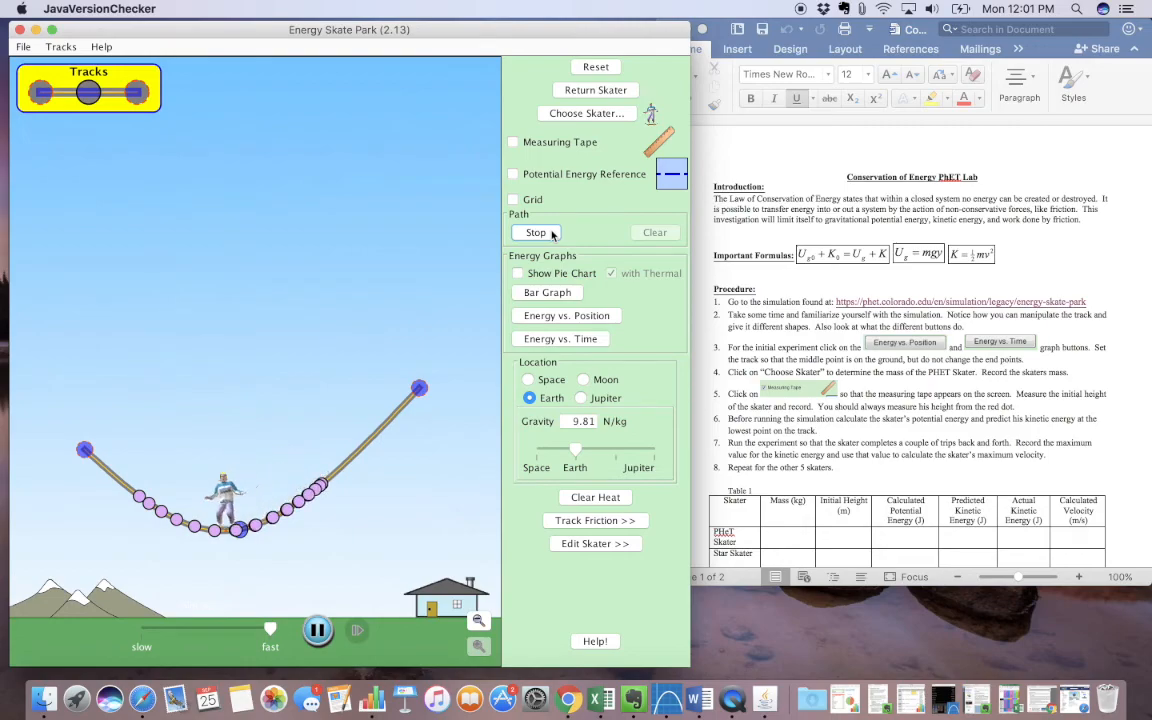
click(551, 233)
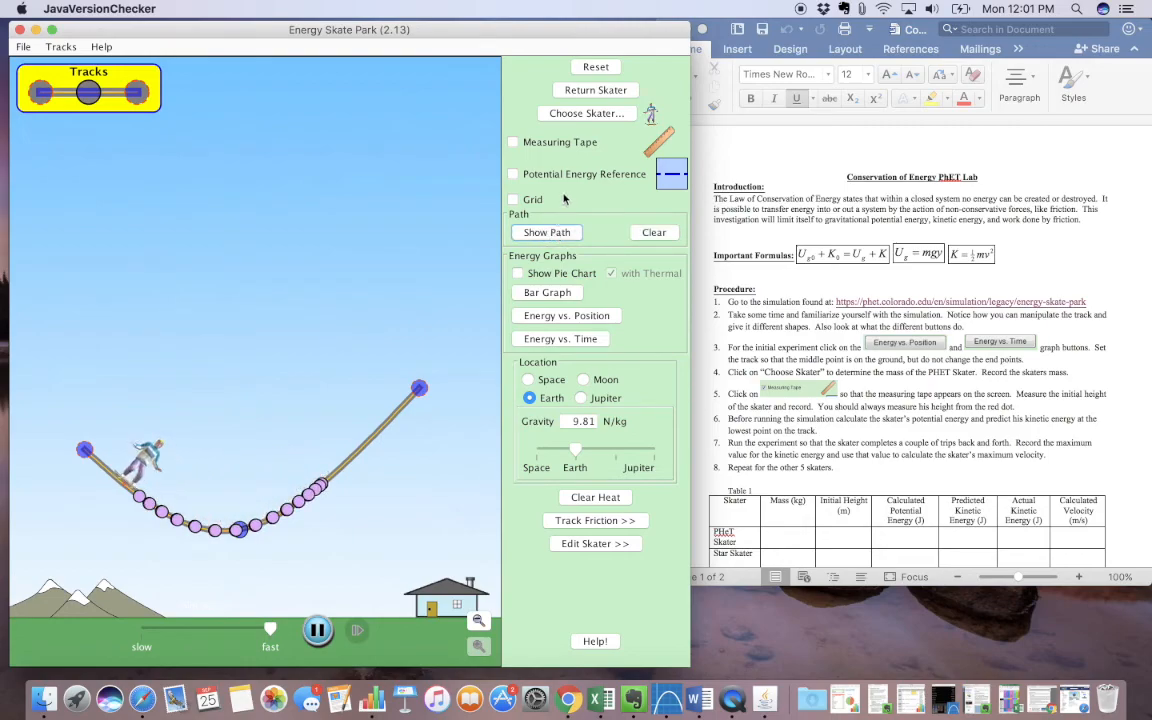
click(512, 143)
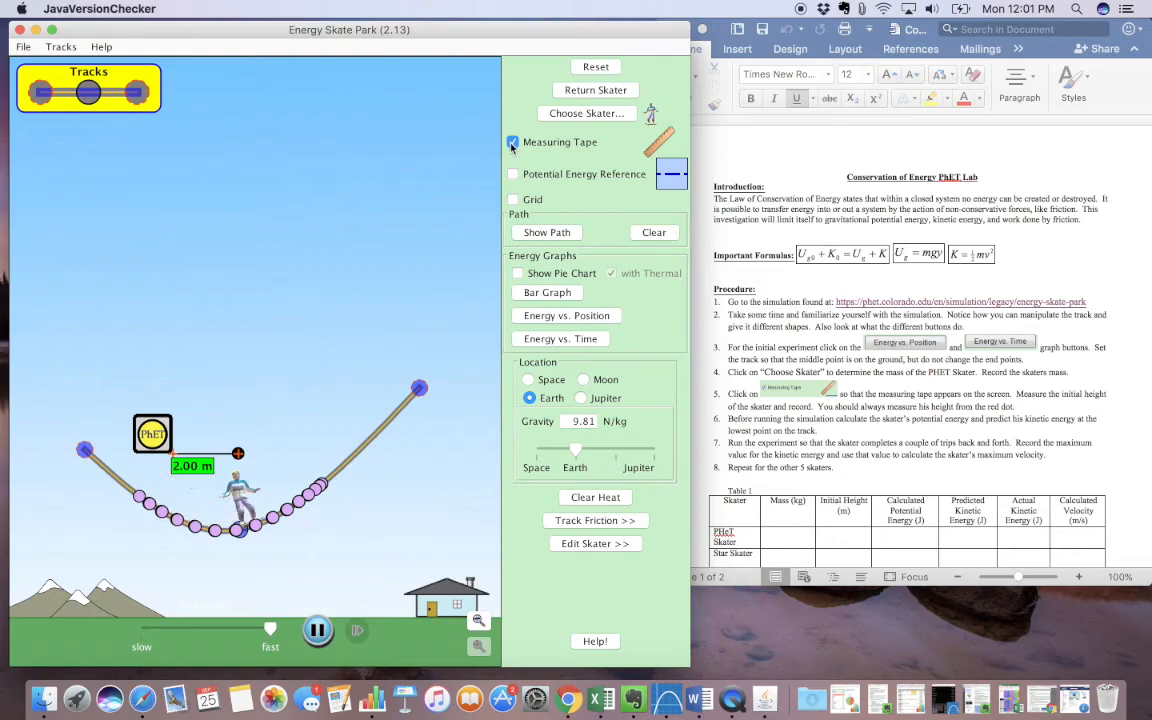
click(513, 176)
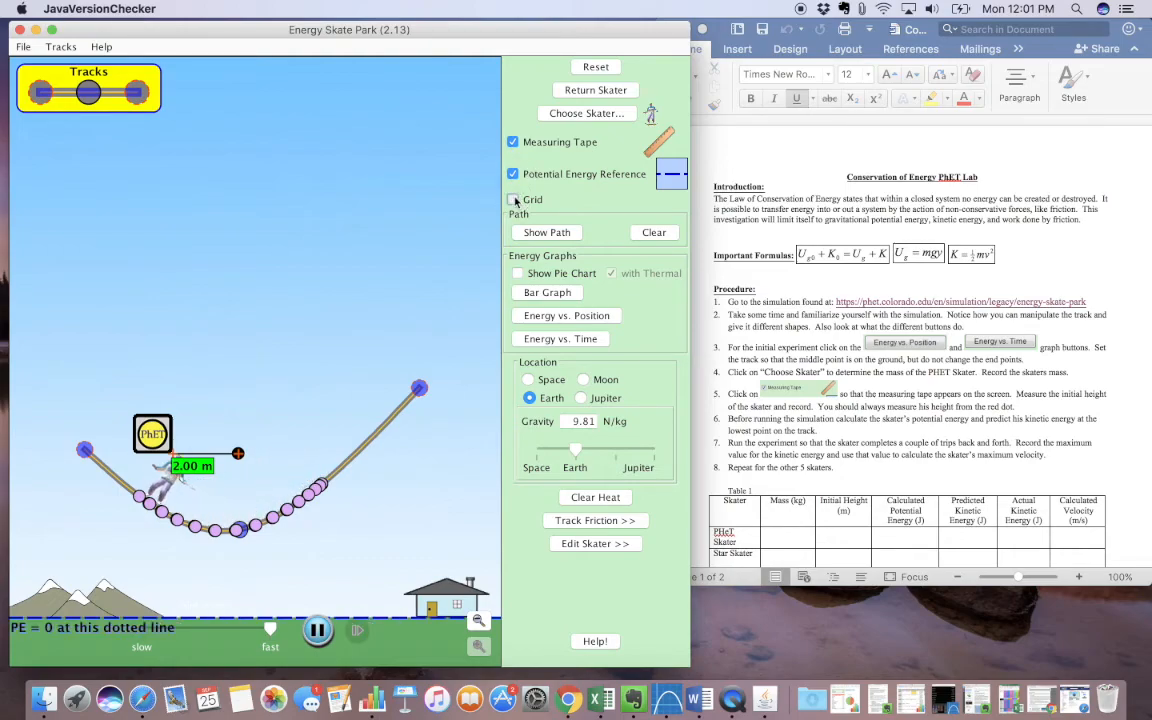
click(514, 200)
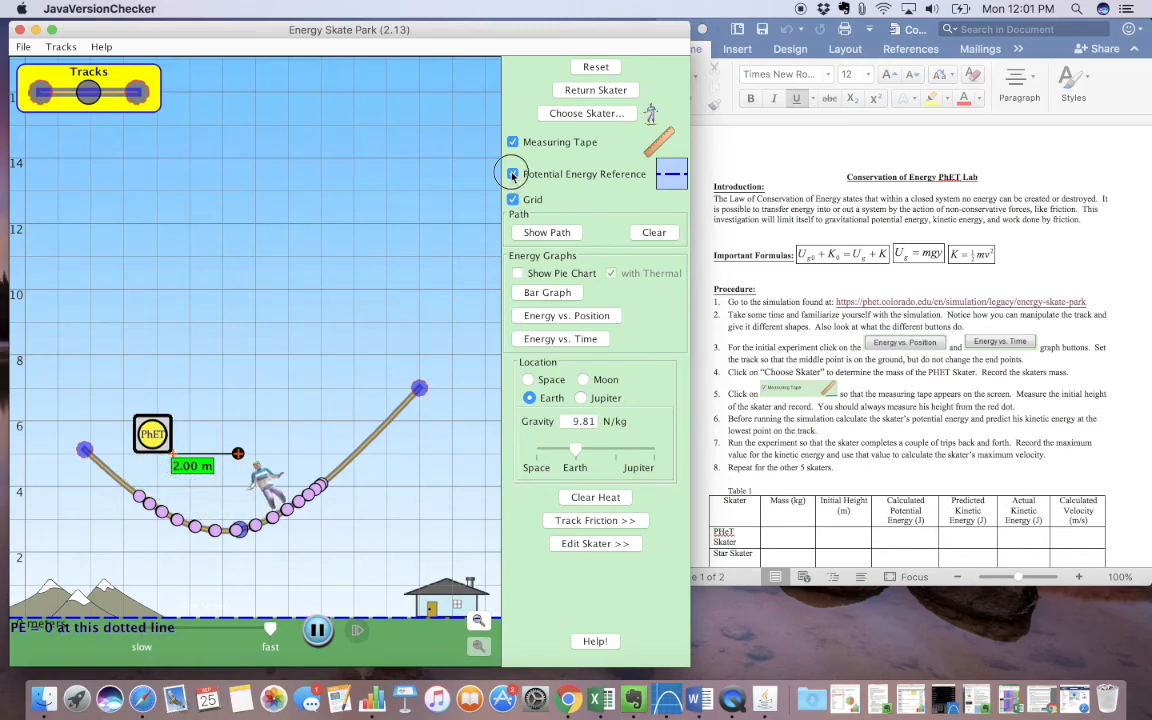
click(512, 176)
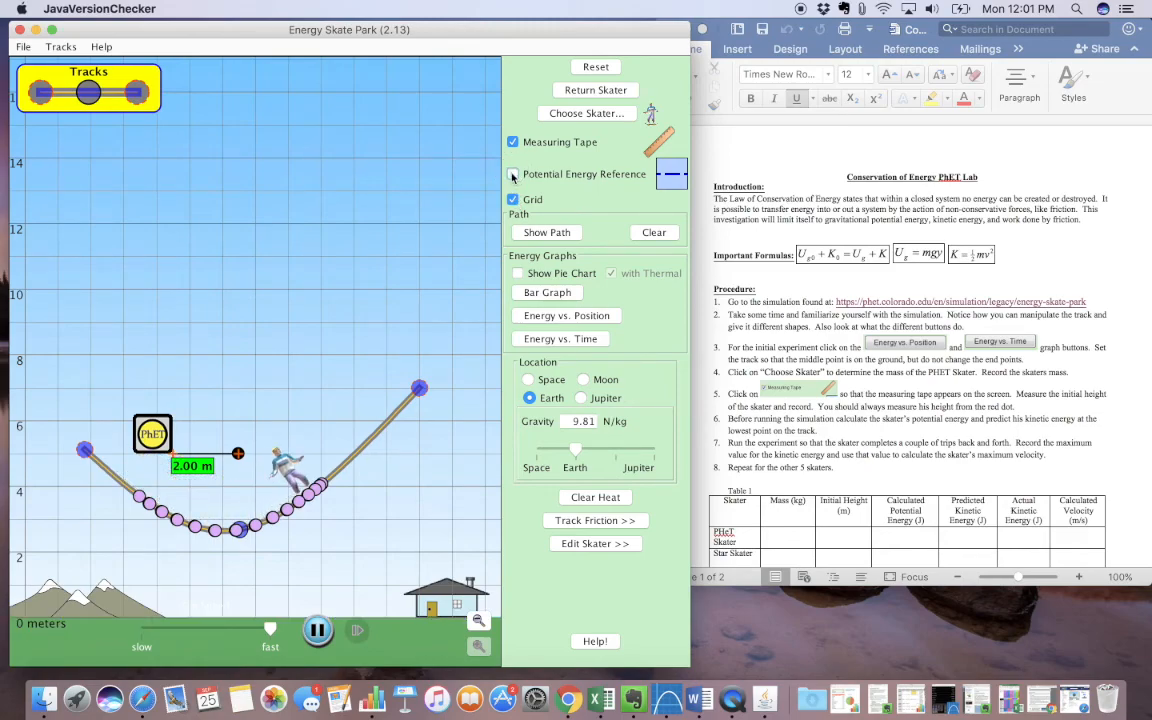
Briefly show the energy pie chart, then open the Bar Graph beside the simulation and the Energy vs. Position graph.
click(517, 276)
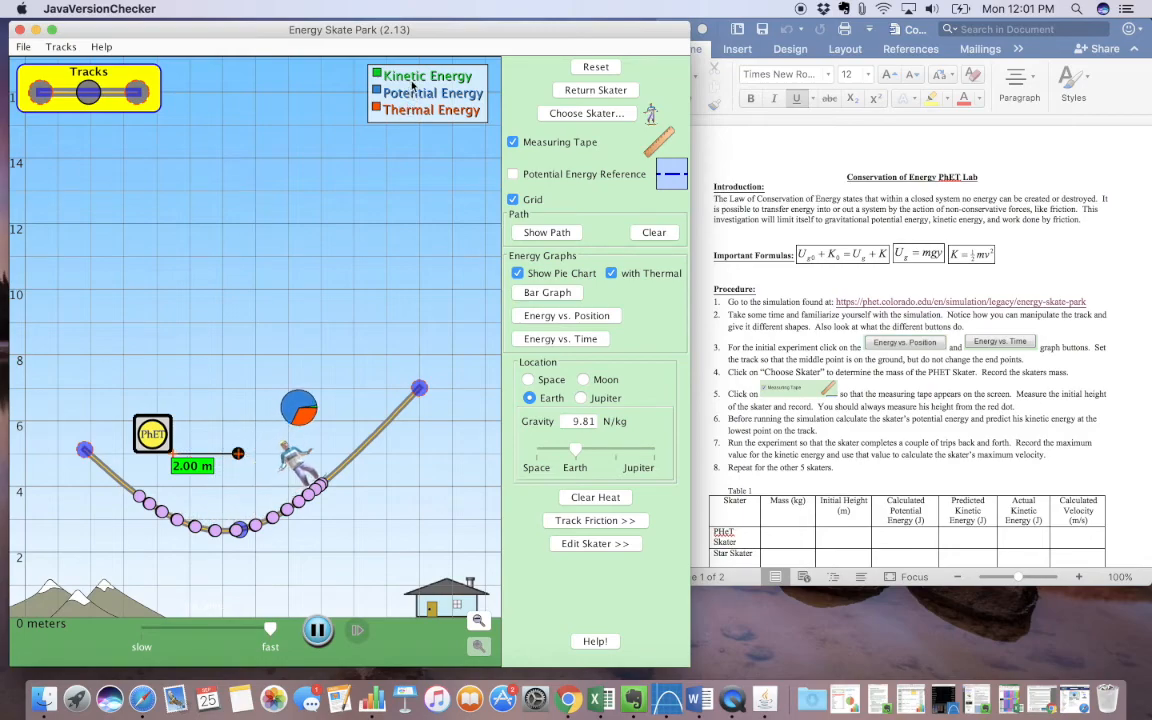
click(518, 274)
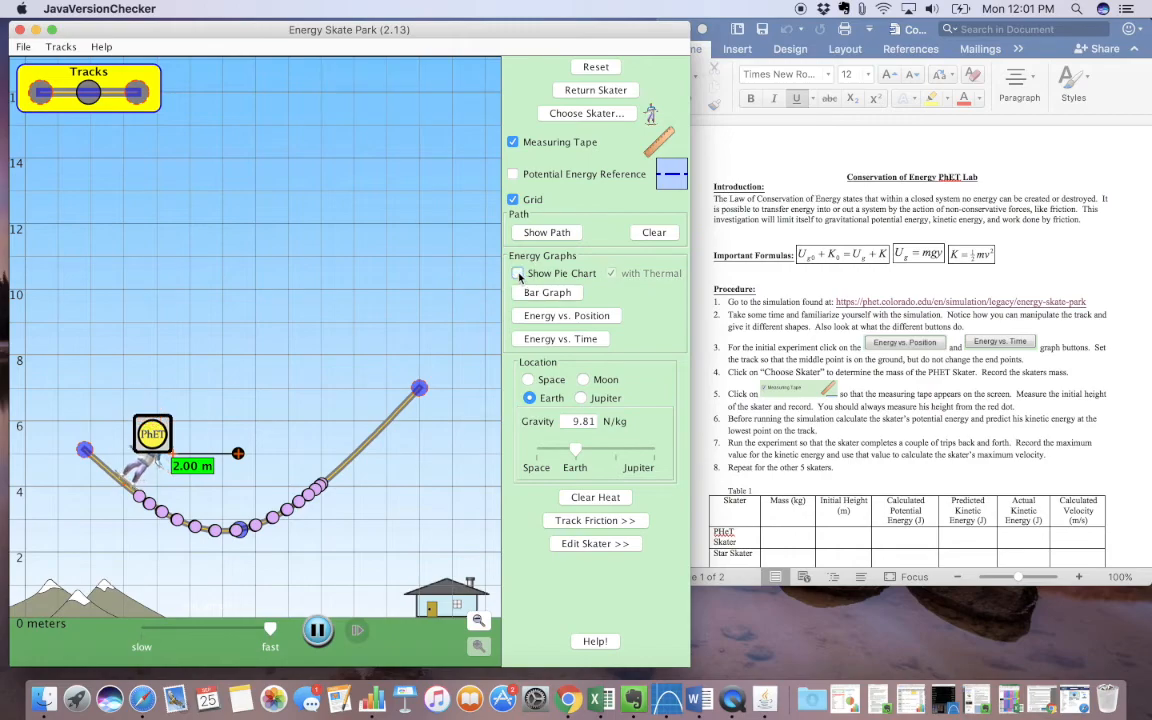
click(528, 292)
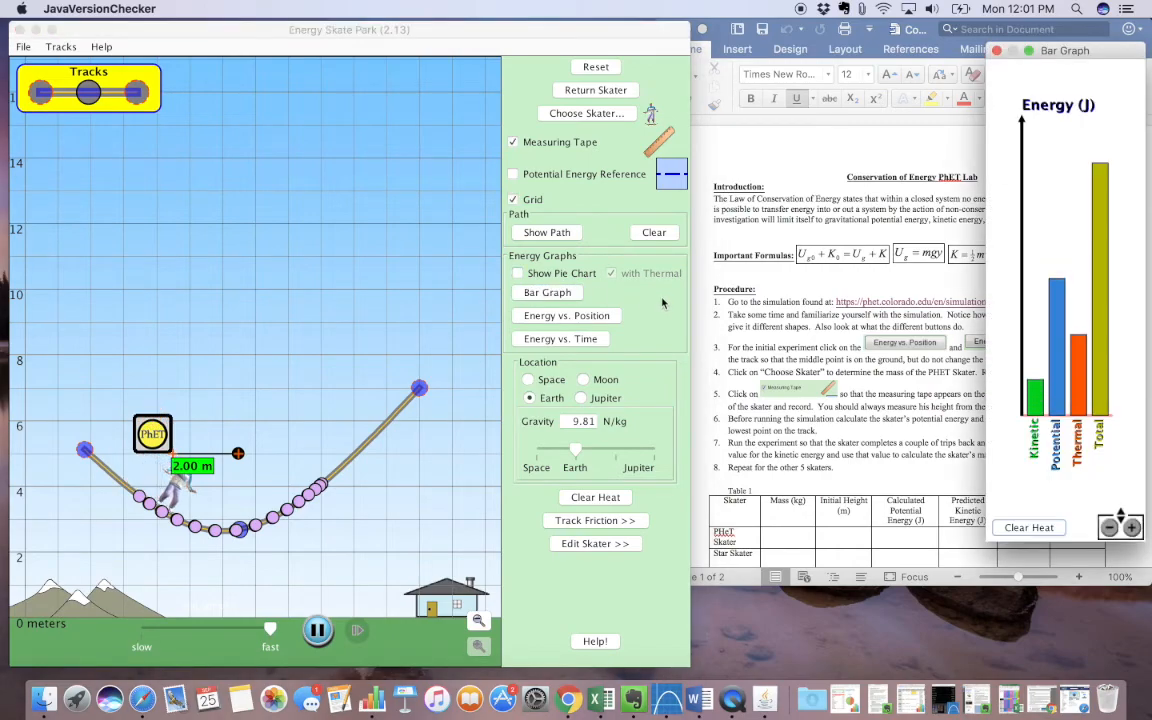
drag(1080, 55, 793, 116)
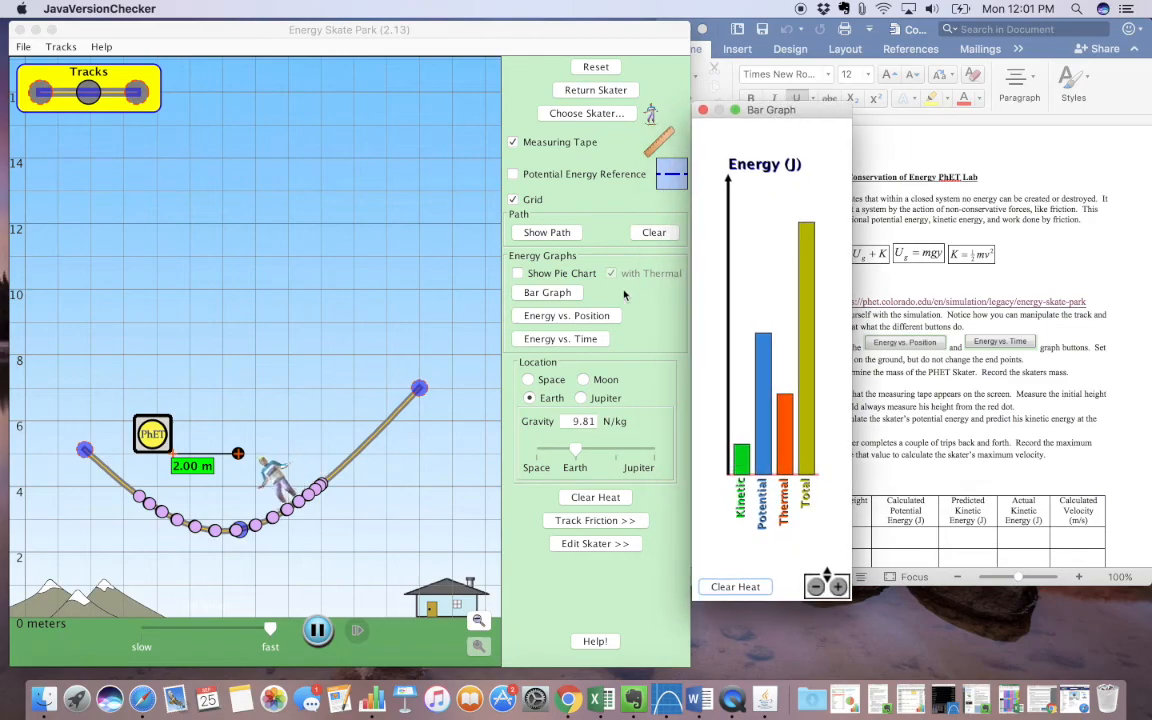
click(566, 318)
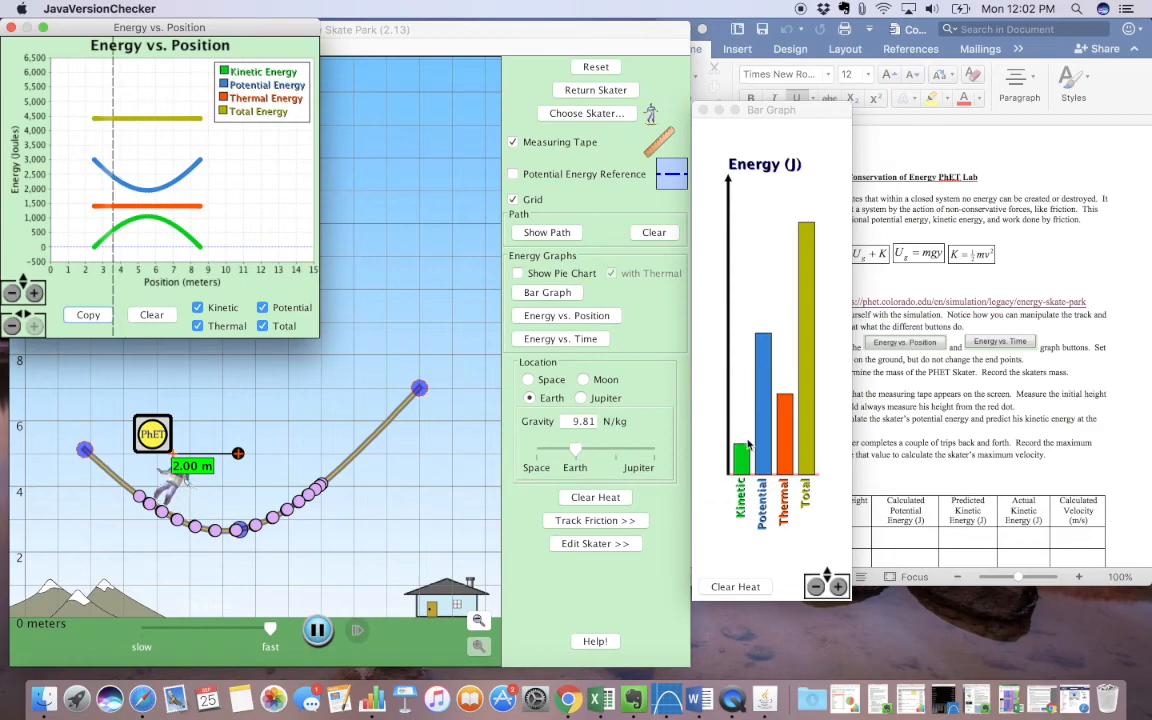
Briefly show the Energy vs. Time graph, then close it along with the Energy vs. Position graph.
click(565, 341)
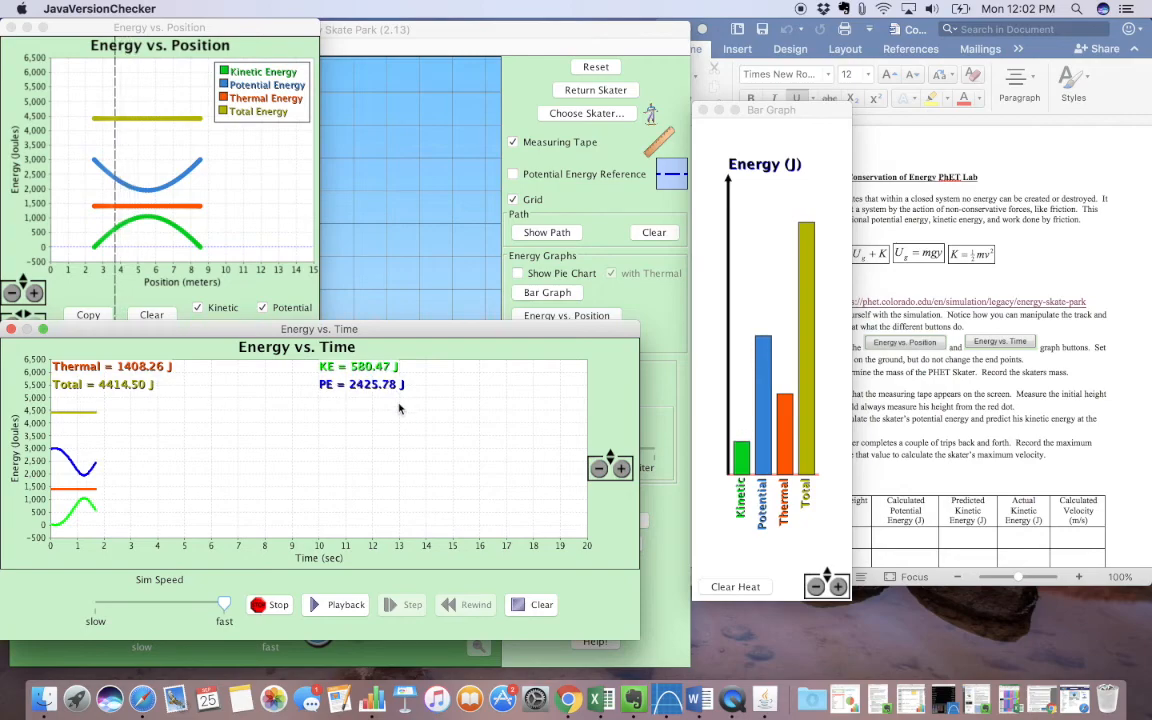
click(10, 329)
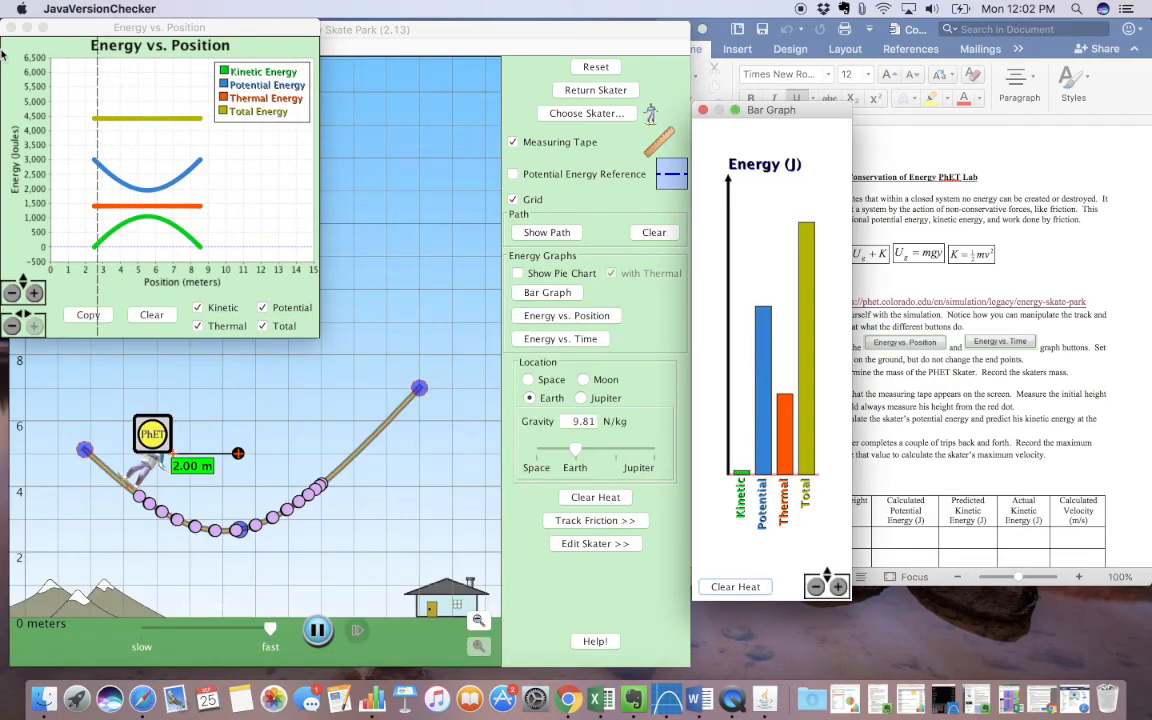
click(12, 27)
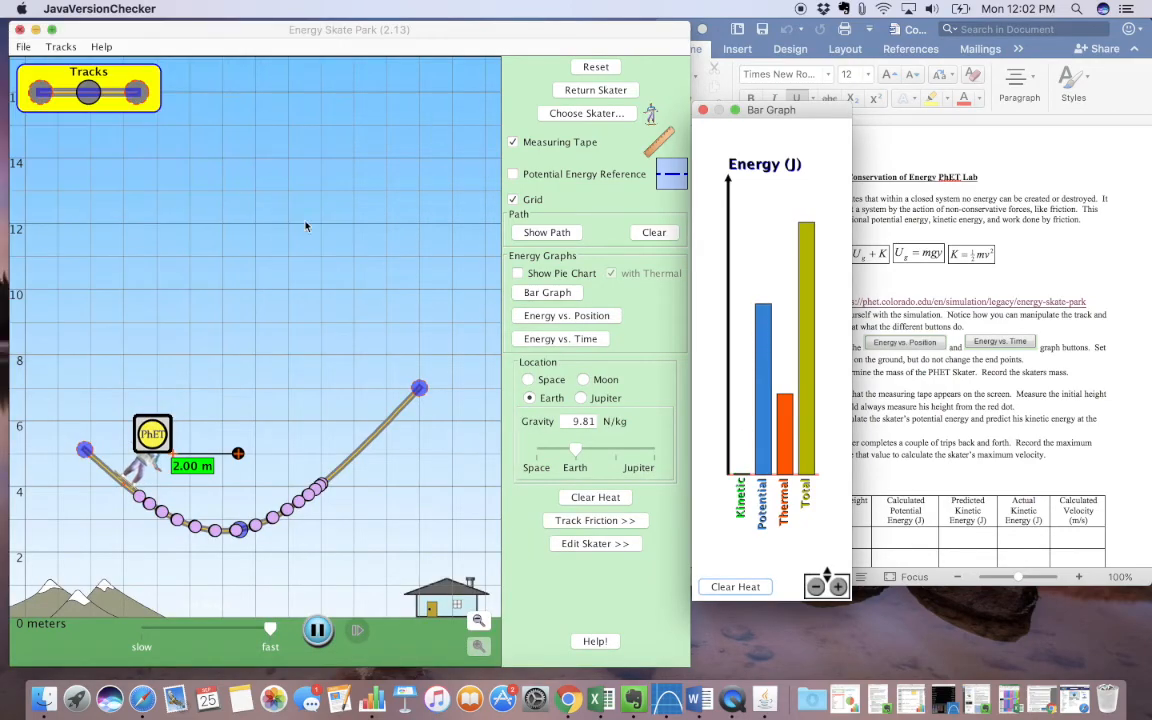
Try the Space and Moon locations, return the skater to the track, and clear the recorded path.
click(529, 380)
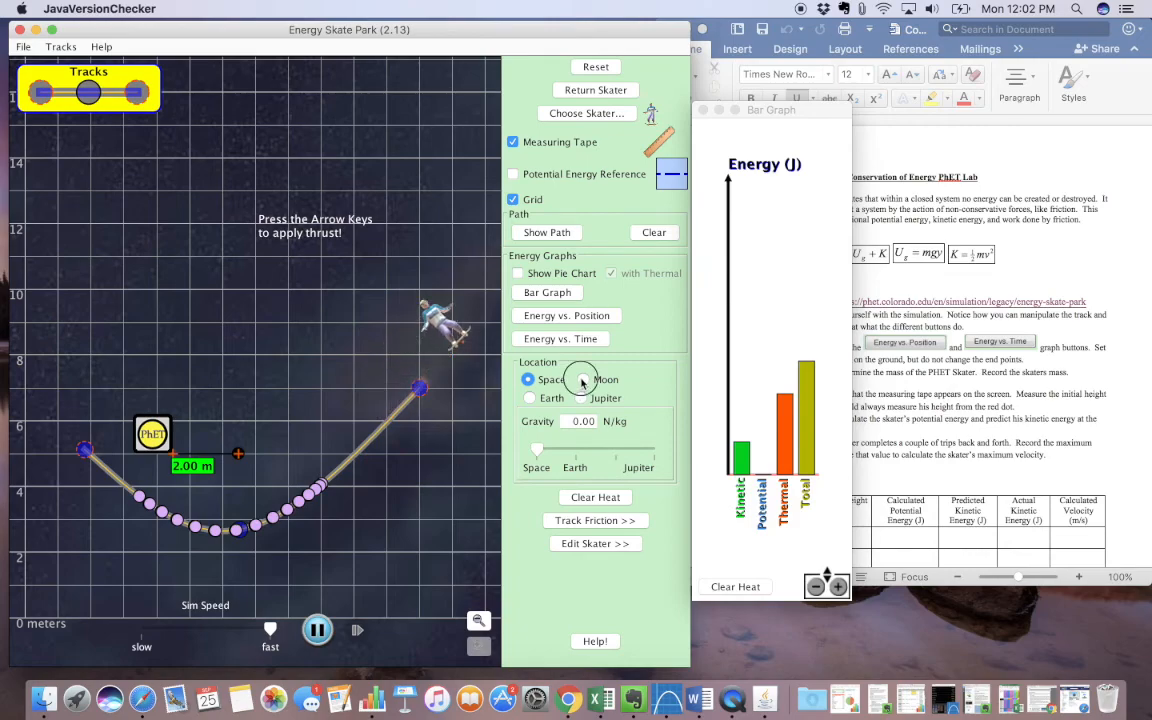
click(583, 380)
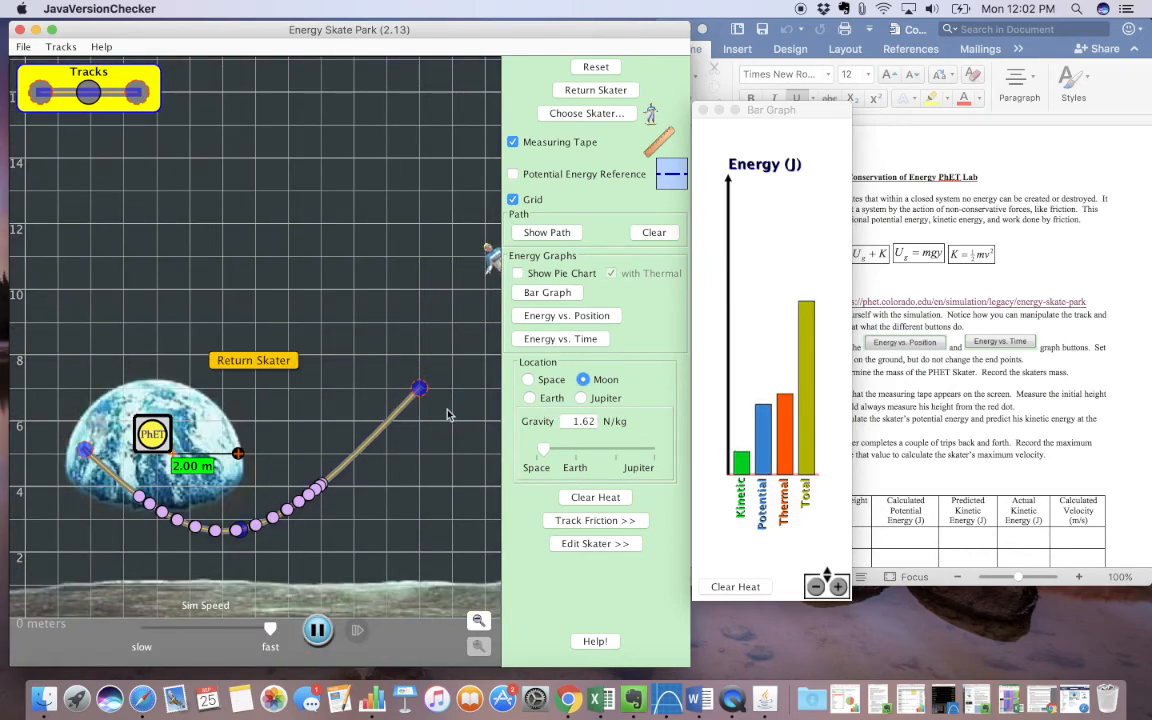
click(260, 361)
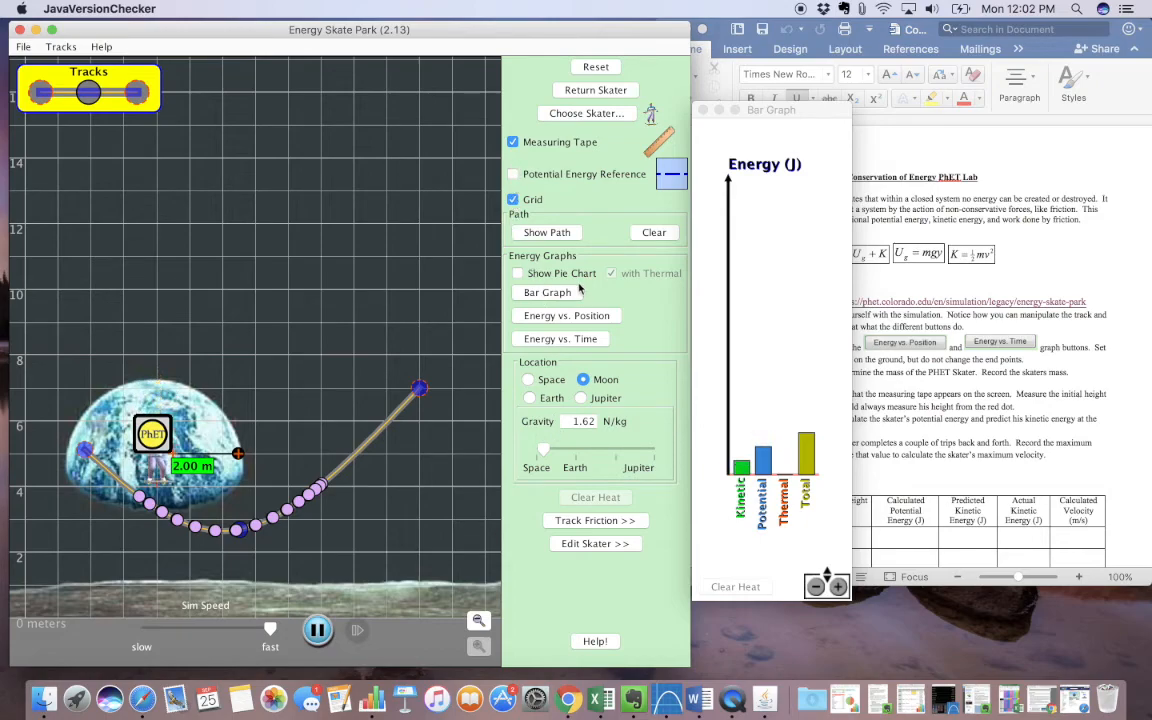
click(640, 232)
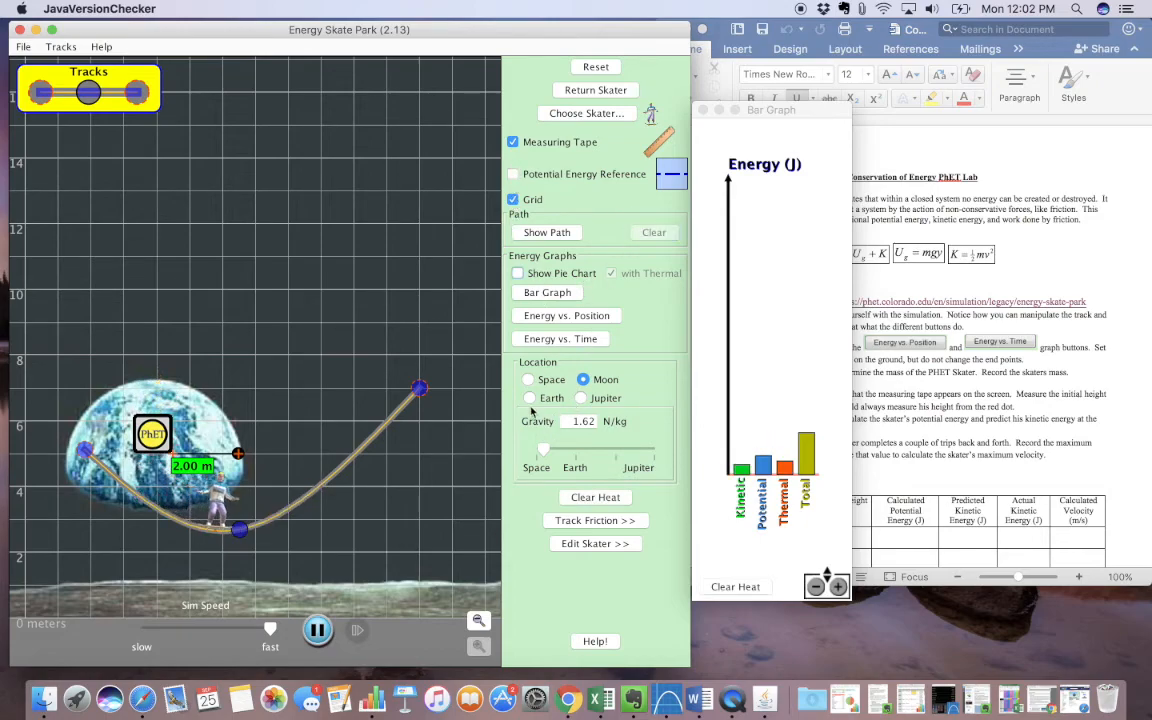
Try the Jupiter and Moon locations, then set the location back to Earth.
click(582, 398)
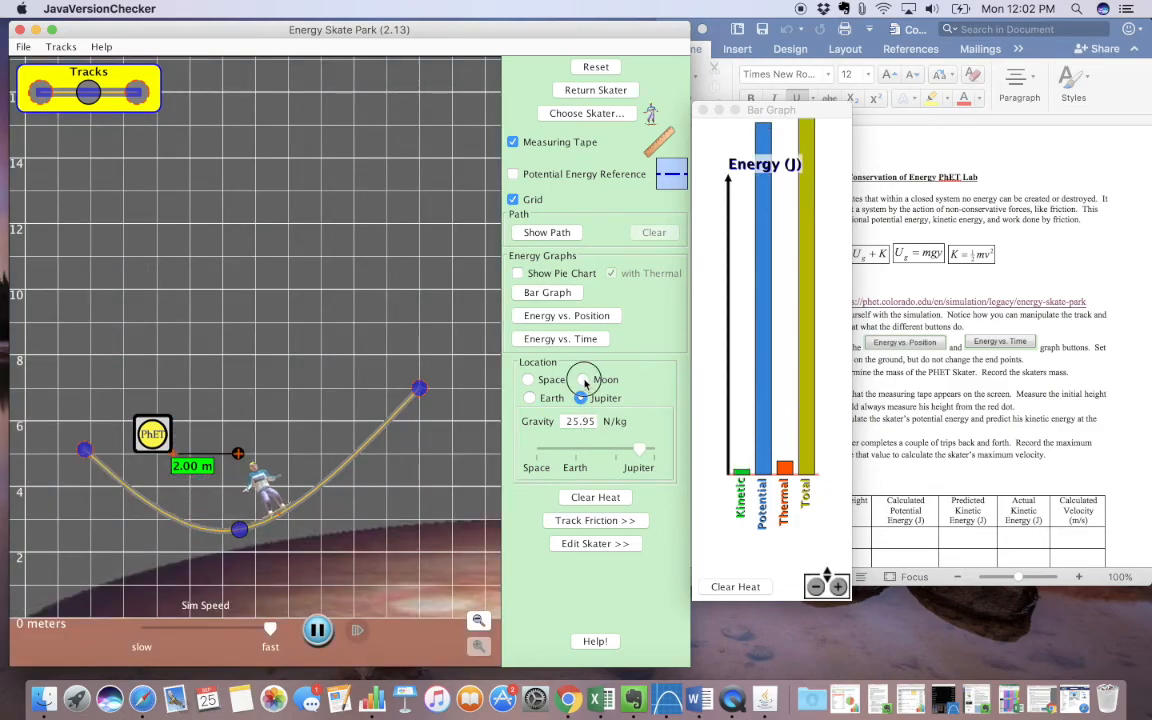
click(583, 380)
click(528, 400)
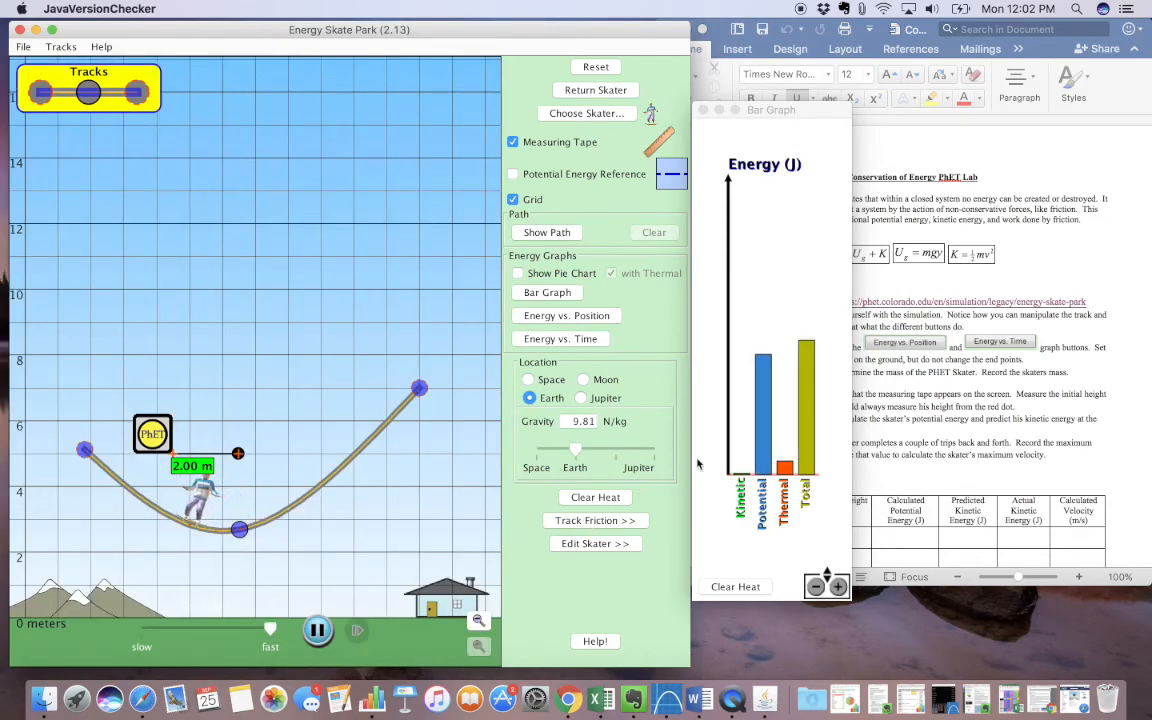
Close the Bar Graph, reset the simulation, and bring the lab handout's procedure into view.
click(704, 109)
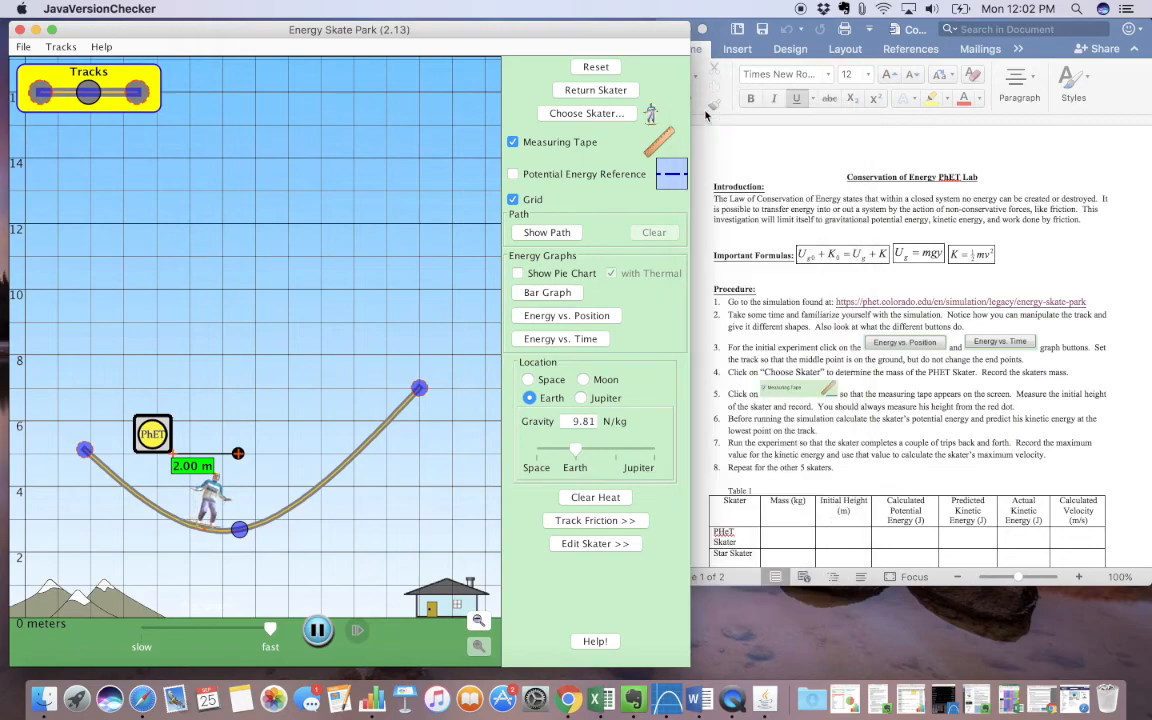
click(598, 68)
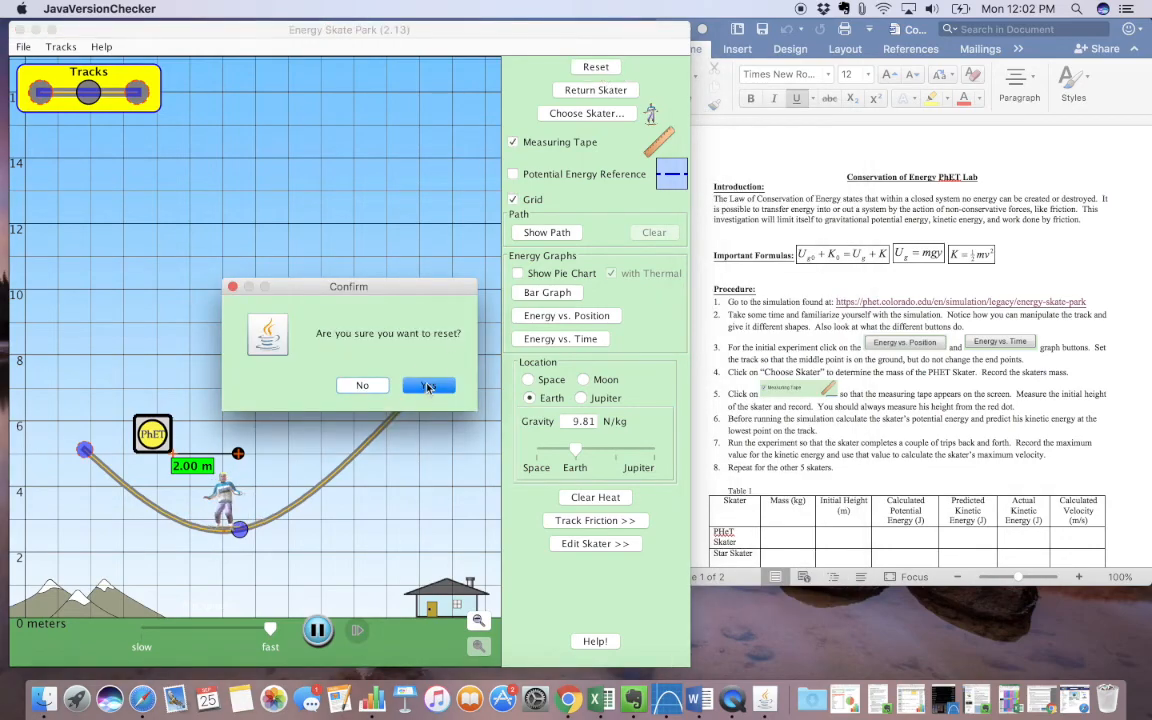
click(428, 386)
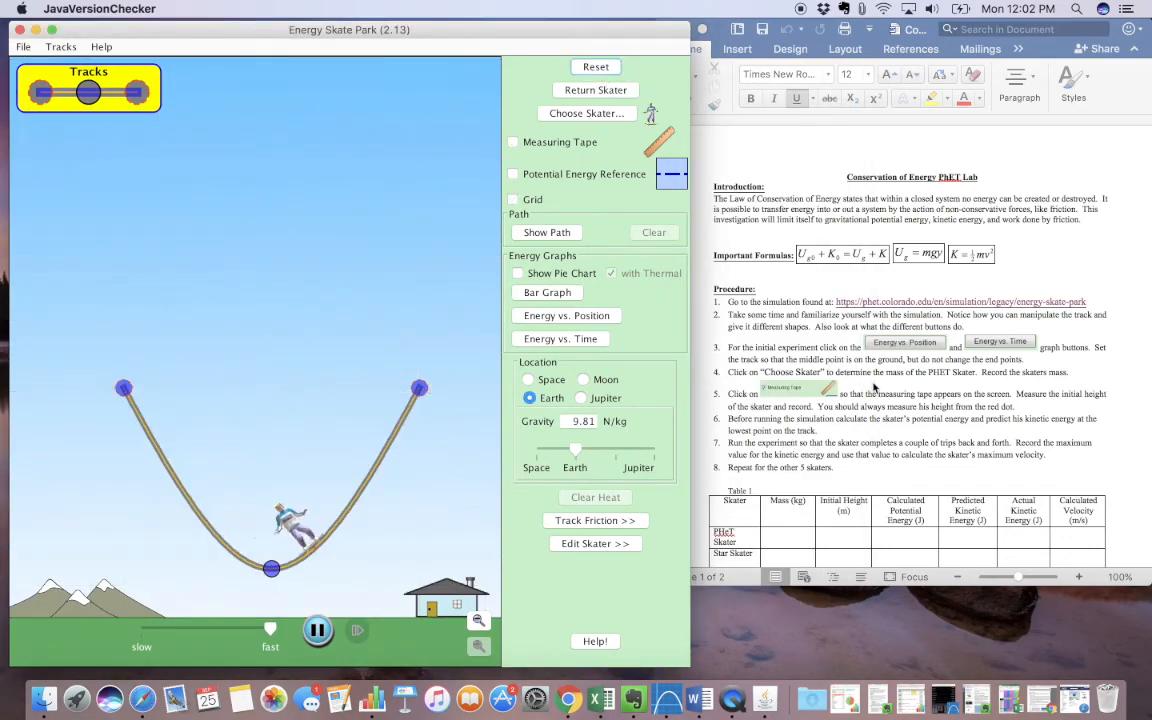
click(873, 378)
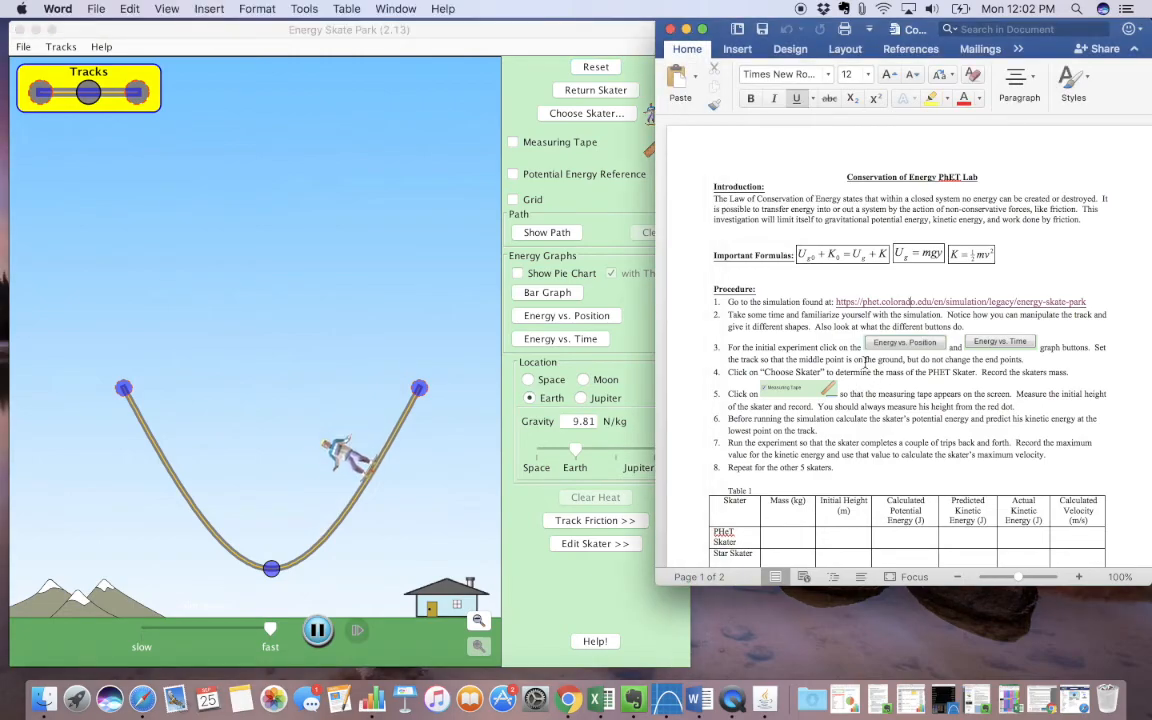
Open the Energy vs. Position and Energy vs. Time graphs clear of the track, and lower the track's middle point to the ground.
click(593, 318)
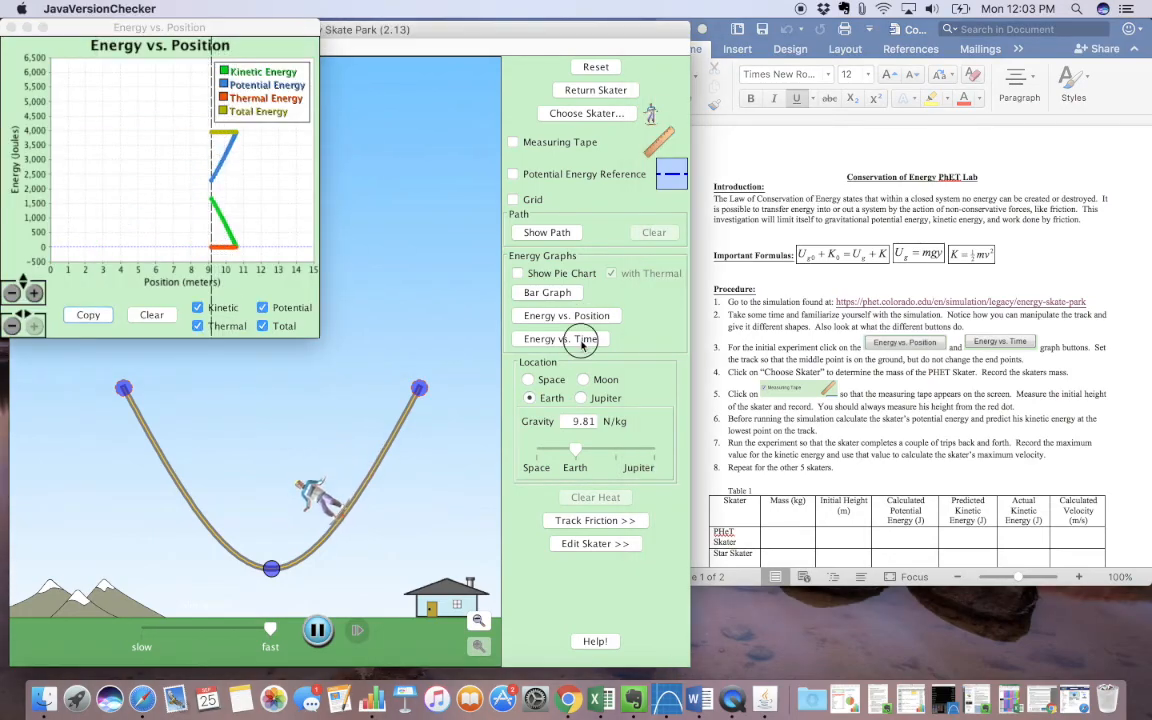
click(582, 341)
drag(522, 324, 545, 416)
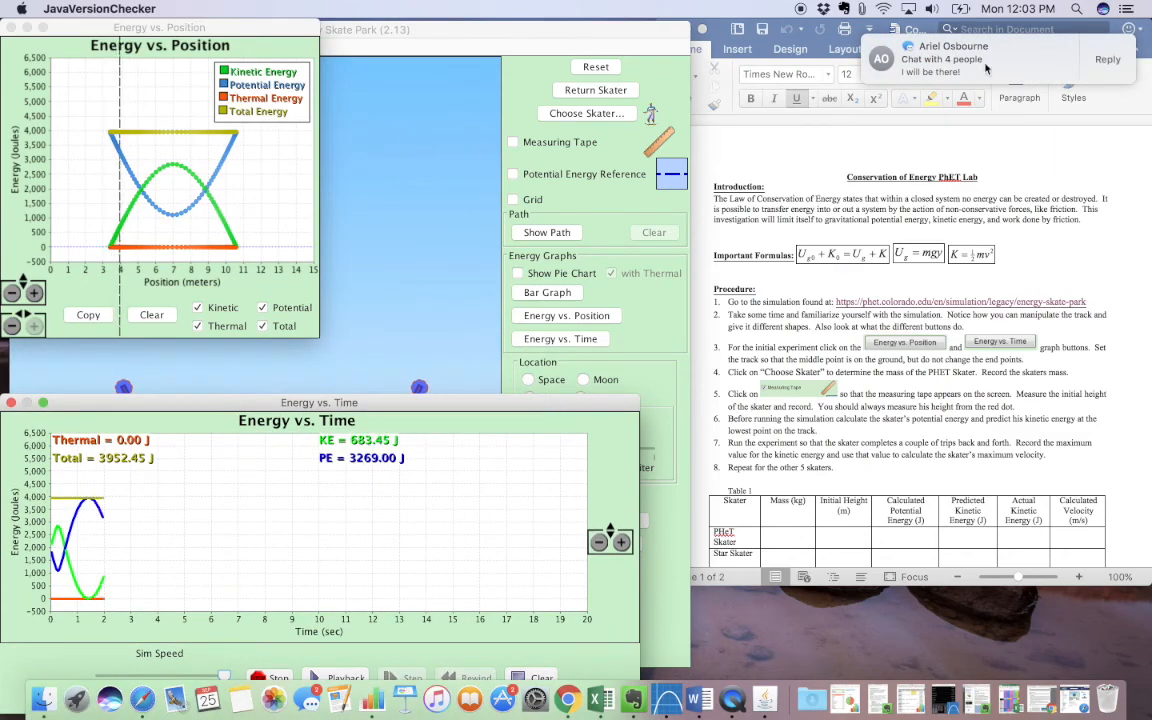
click(455, 261)
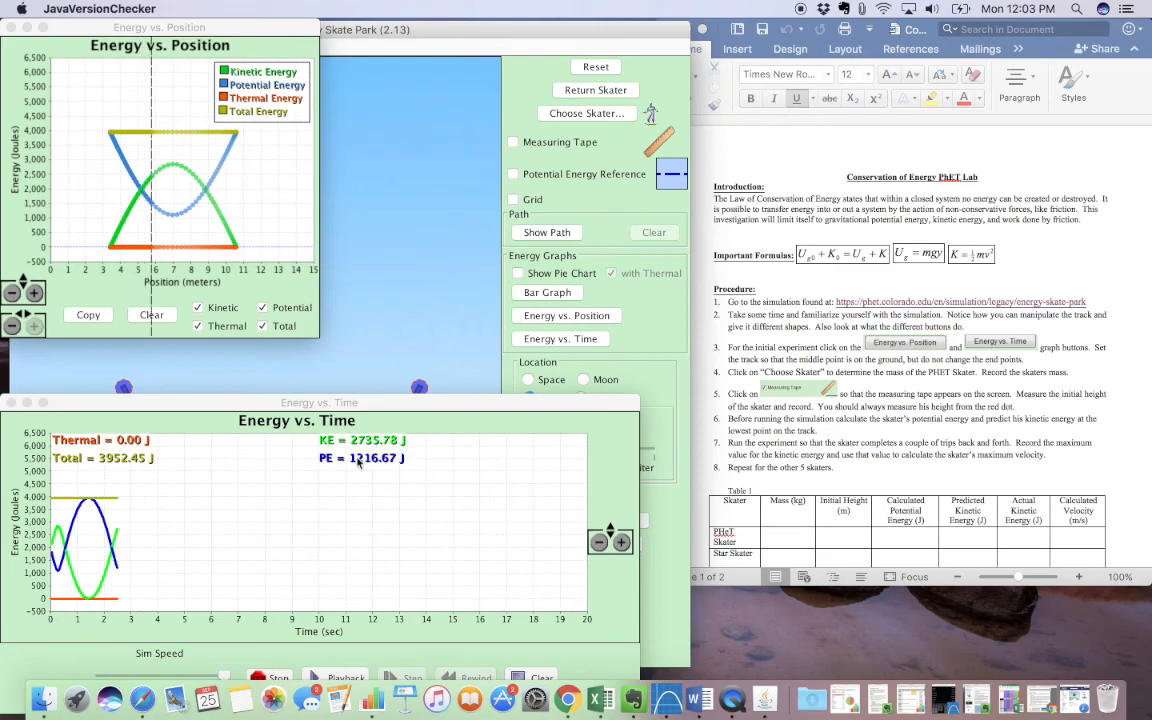
drag(399, 405, 1012, 560)
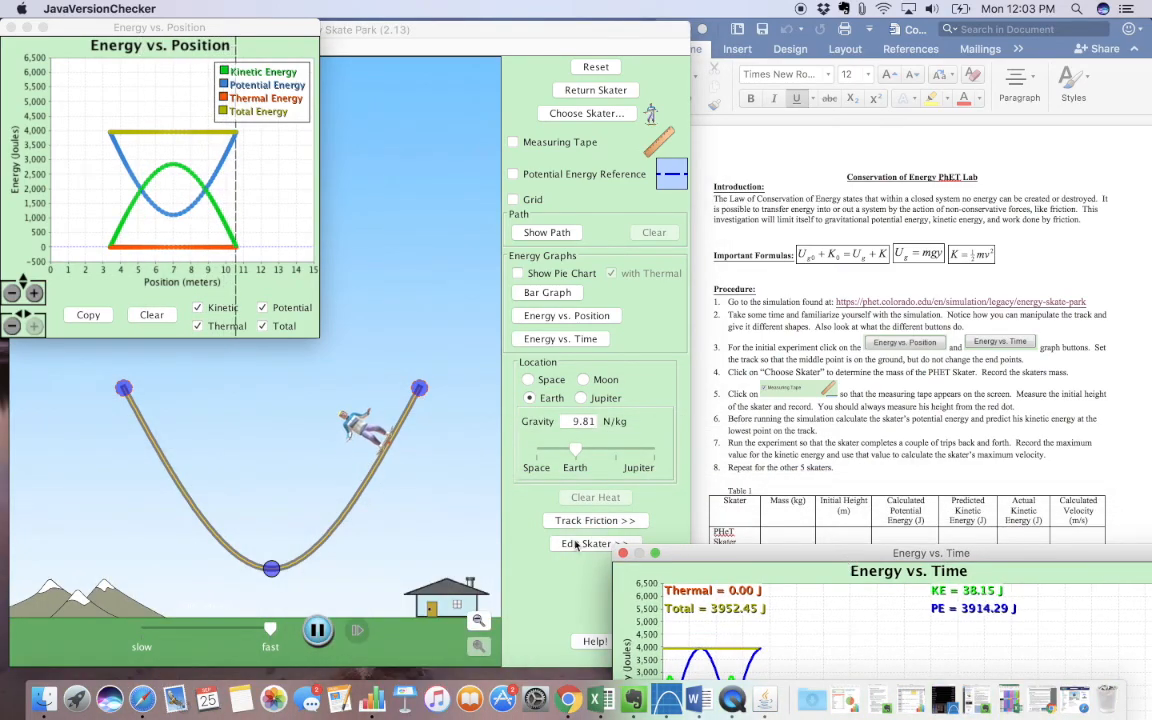
drag(271, 568, 268, 618)
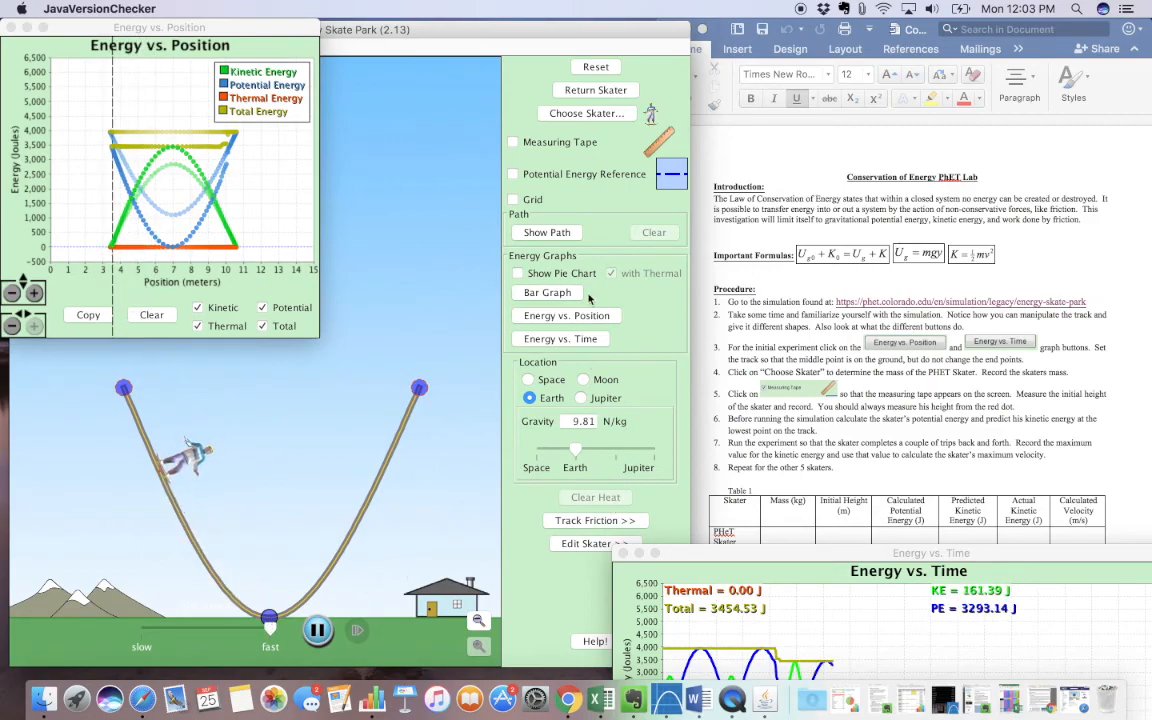
Open the skater chooser, uncover the handout's Table 1, and enter 75 kg as the PhET Skater's mass.
click(588, 116)
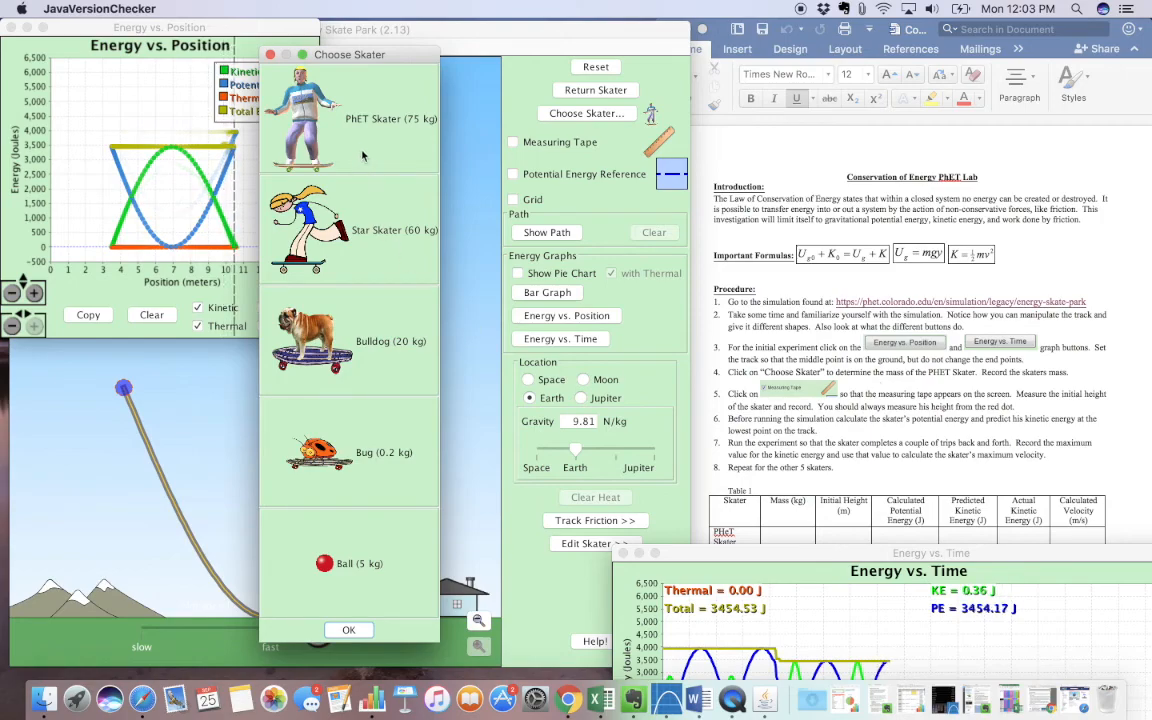
drag(800, 551, 135, 553)
click(795, 540)
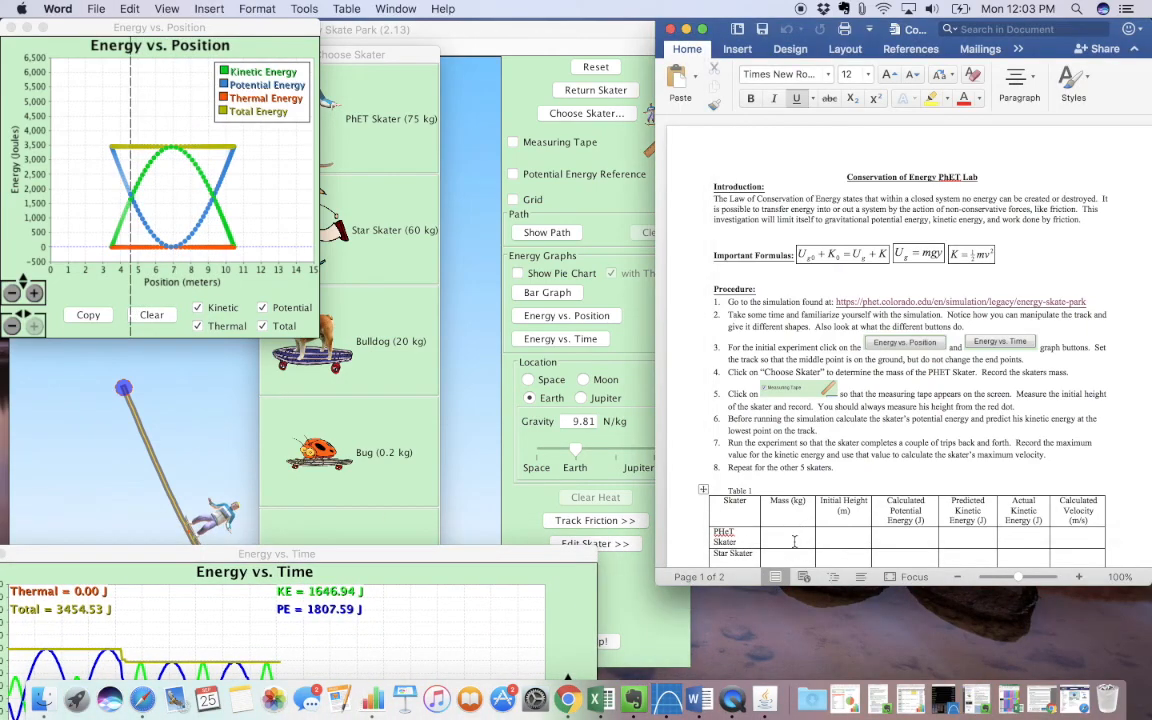
text(75 kg)
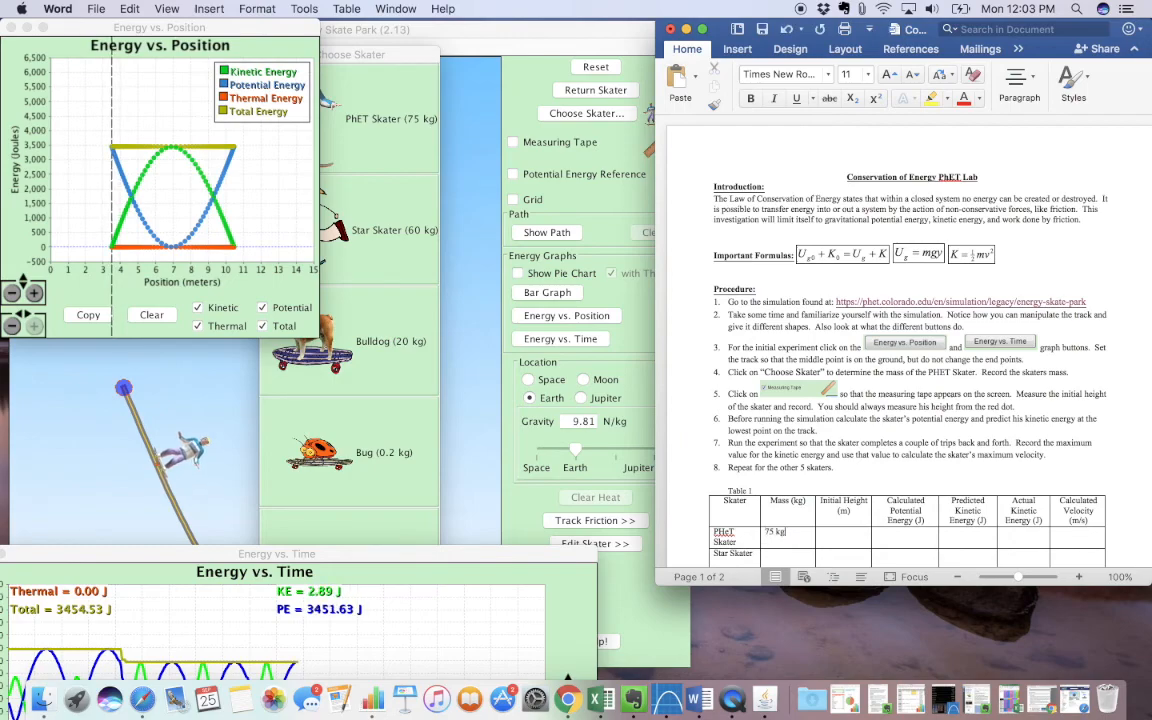
Set the font colour of all the data cells in Table 1 to red.
scroll(771, 382, down, 5)
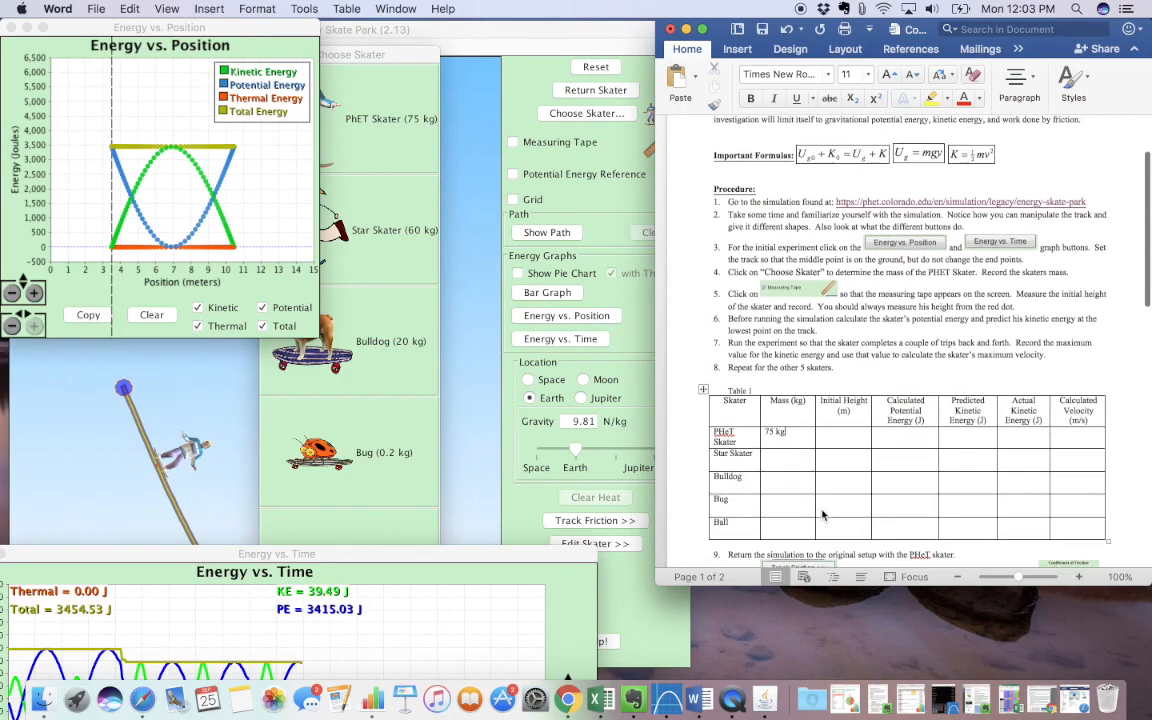
drag(769, 379, 1049, 470)
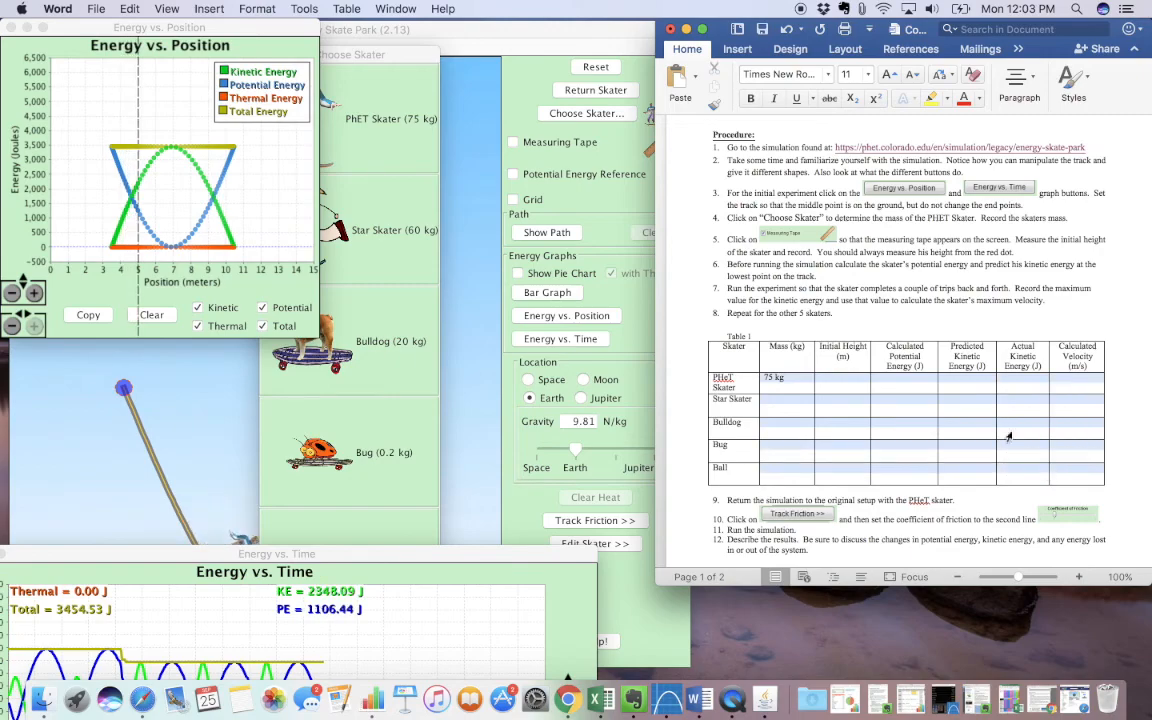
click(965, 104)
Select the Star Skater and fill in the remaining masses: Star Skater 60 kg, Bulldog 20 kg, Bug 0.2 kg, Ball 5 kg.
click(396, 246)
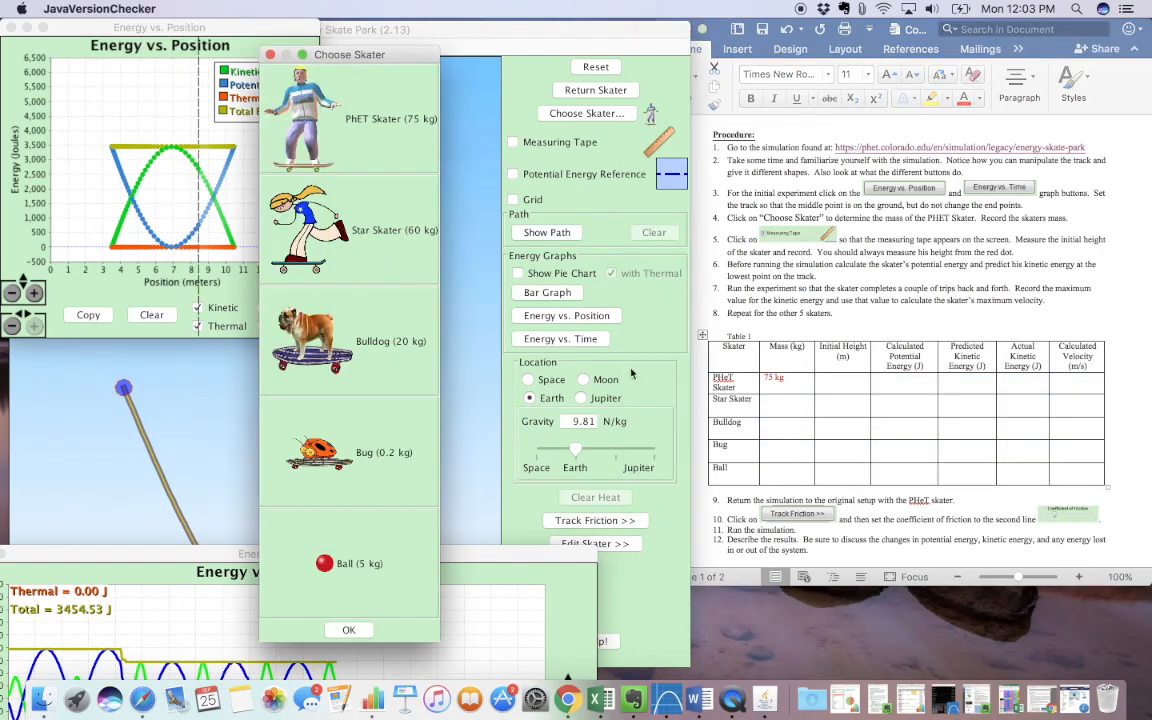
click(796, 405)
click(796, 405)
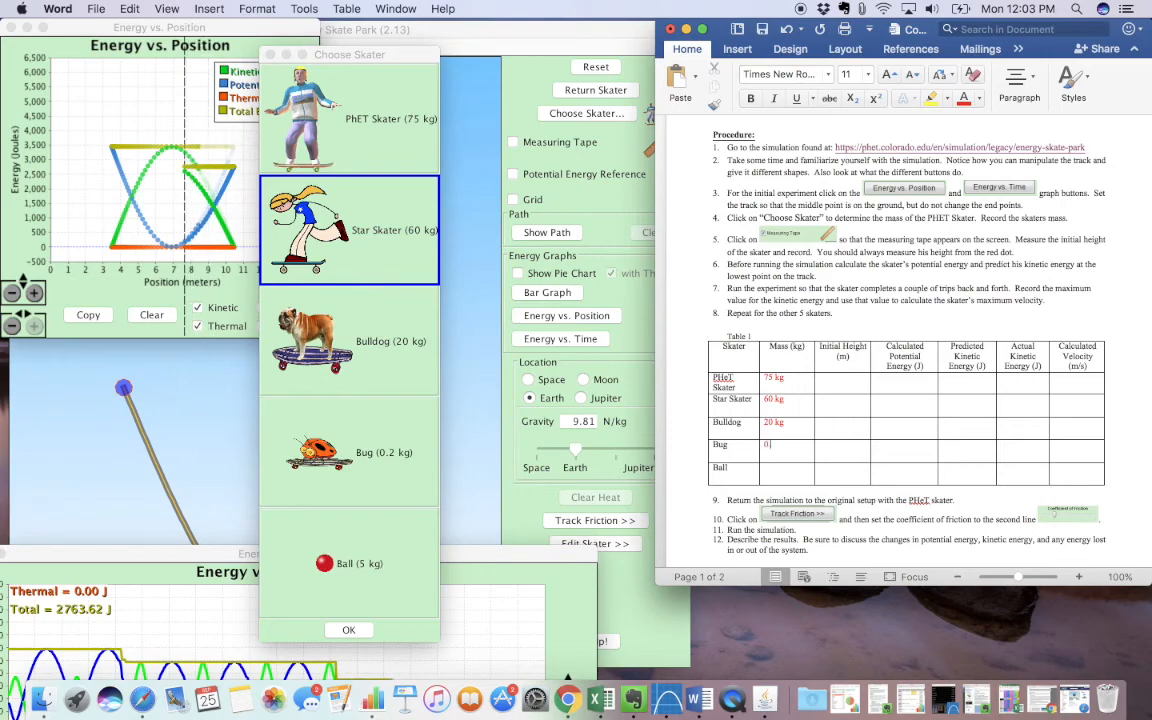
key(Down)
text(5)
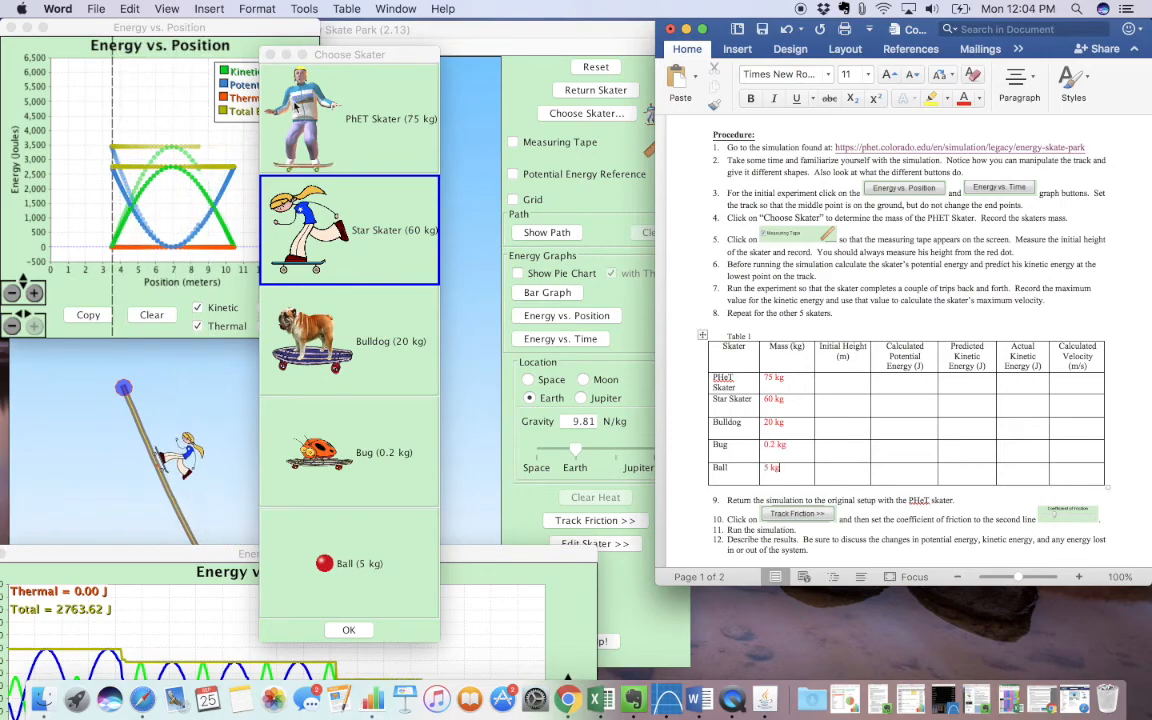
Switch back to the PhET Skater (75 kg), close the skater chooser, and return to the handout.
click(282, 89)
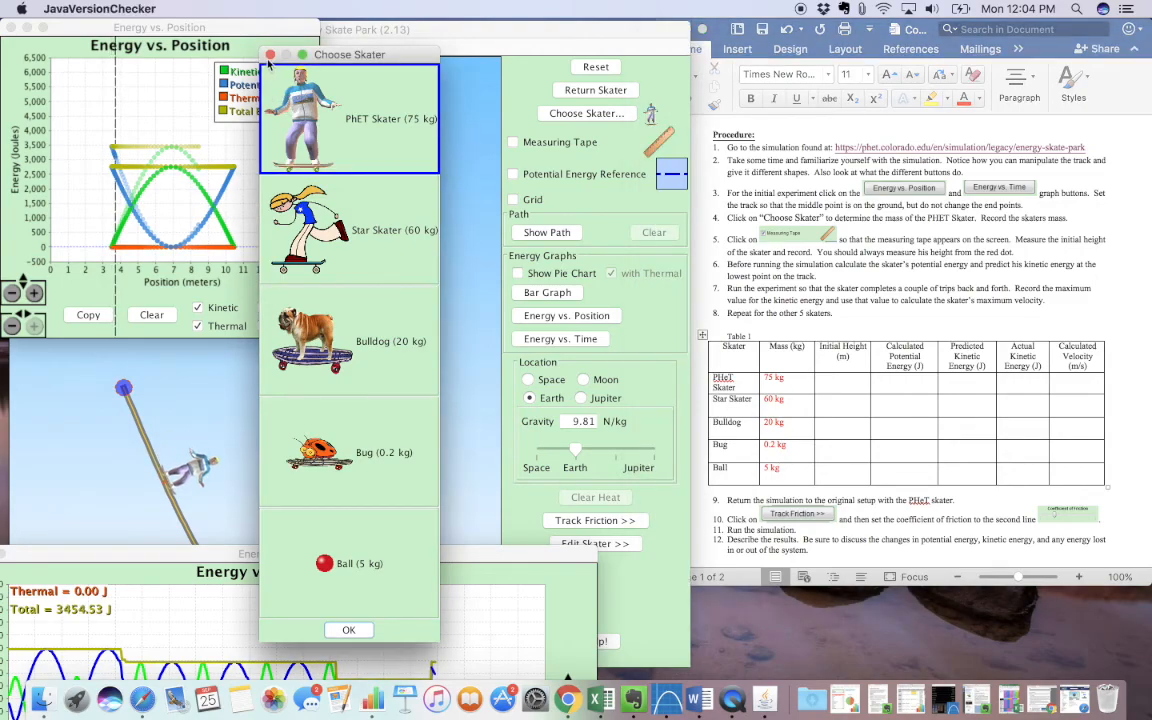
click(270, 55)
click(917, 240)
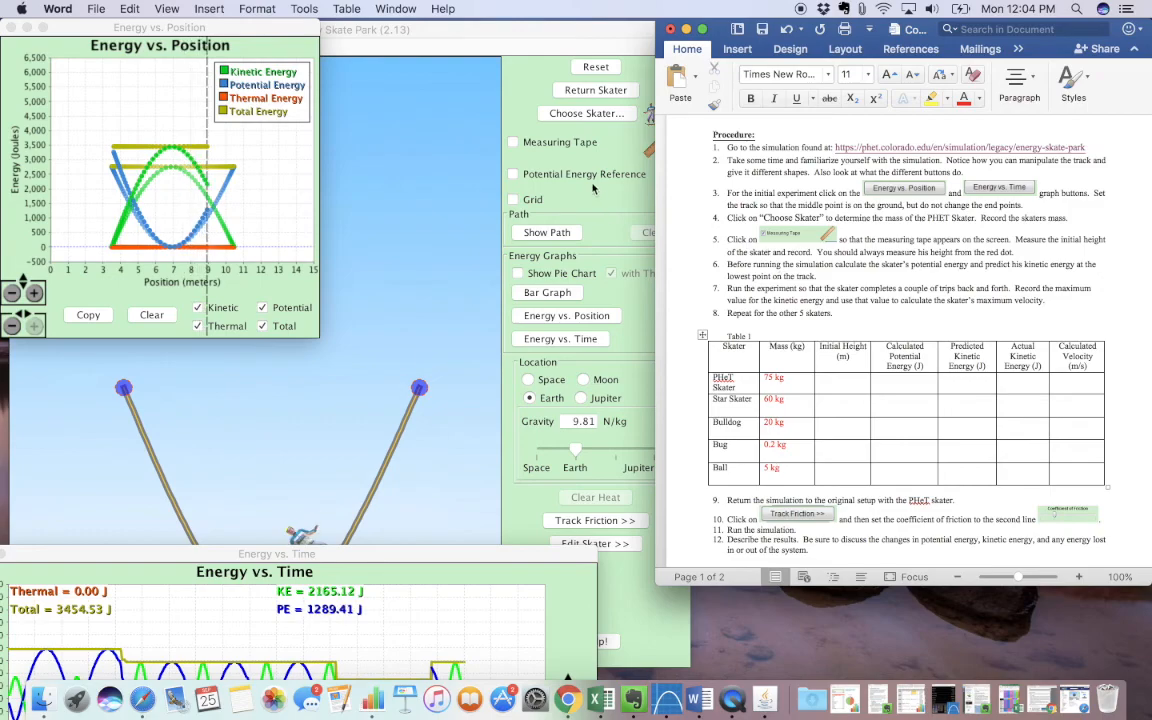
Display the measuring tape, move the Energy vs. Time graph off the track, and measure the skater's starting height above the ground.
click(560, 160)
click(547, 144)
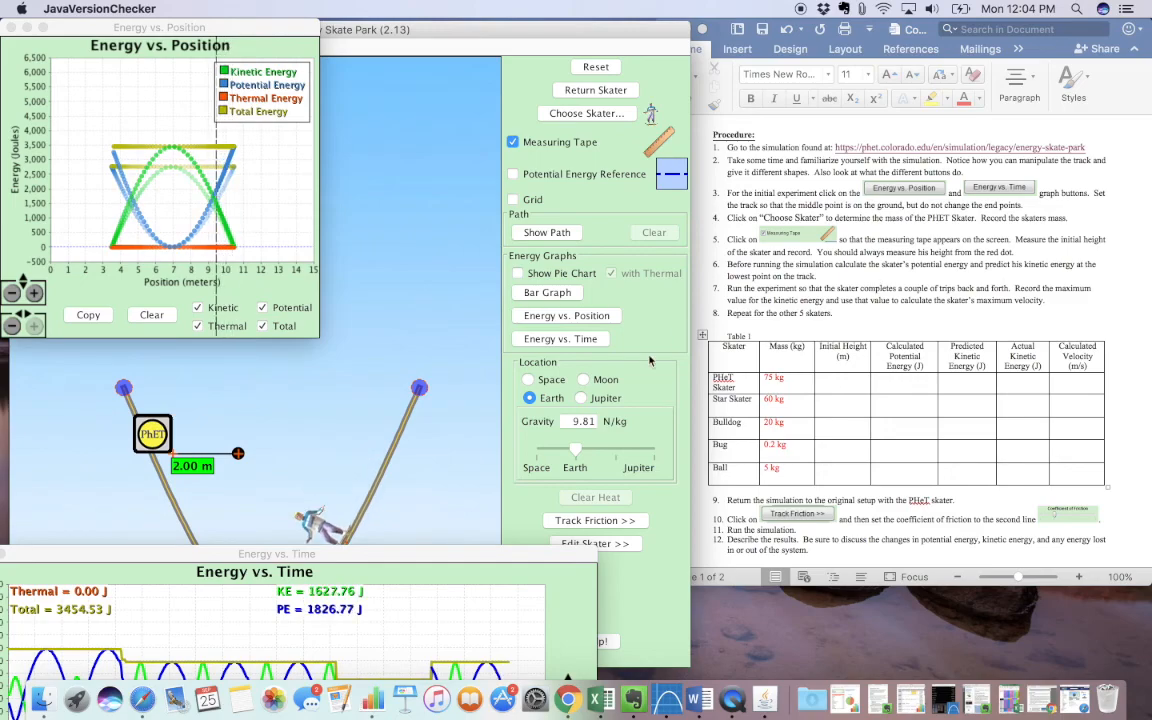
drag(489, 548, 1024, 667)
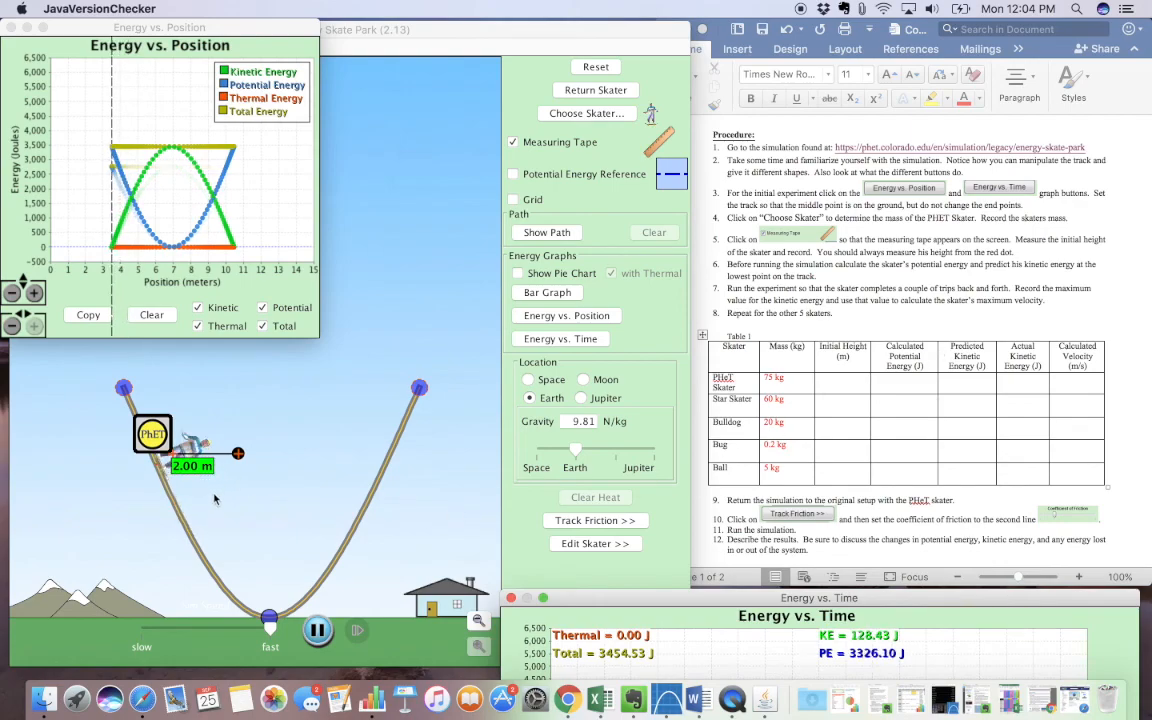
drag(237, 458, 177, 621)
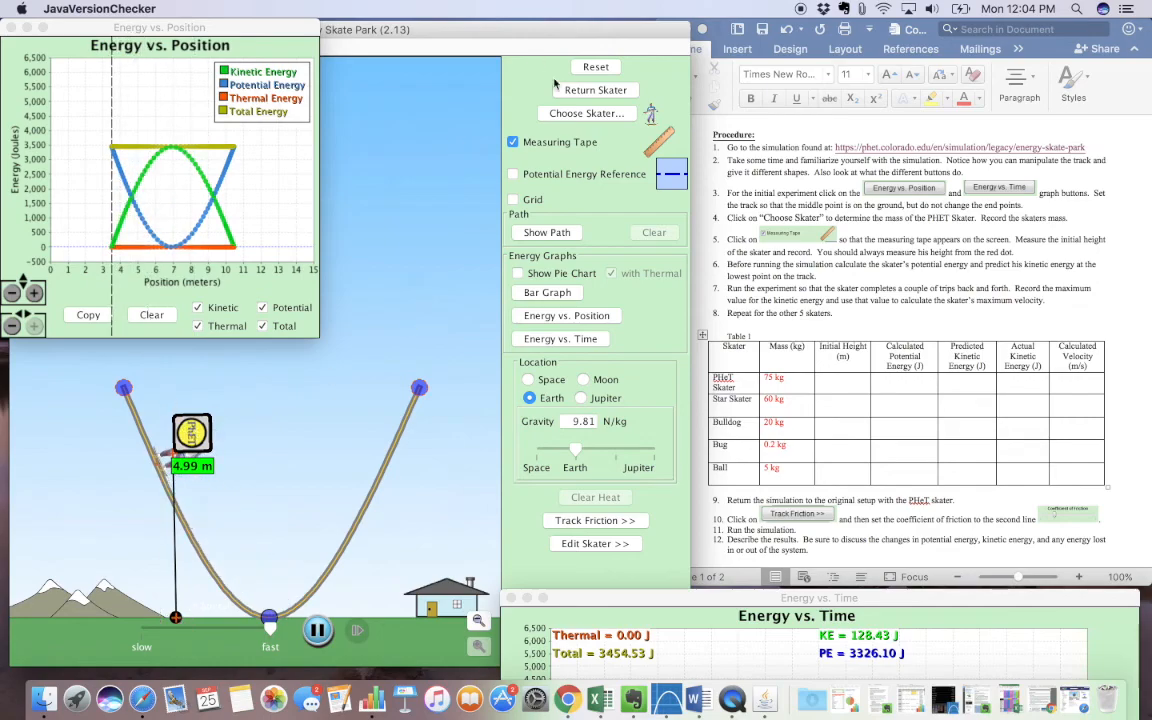
Reset the simulation and lower the track's middle point to the ground again.
click(595, 67)
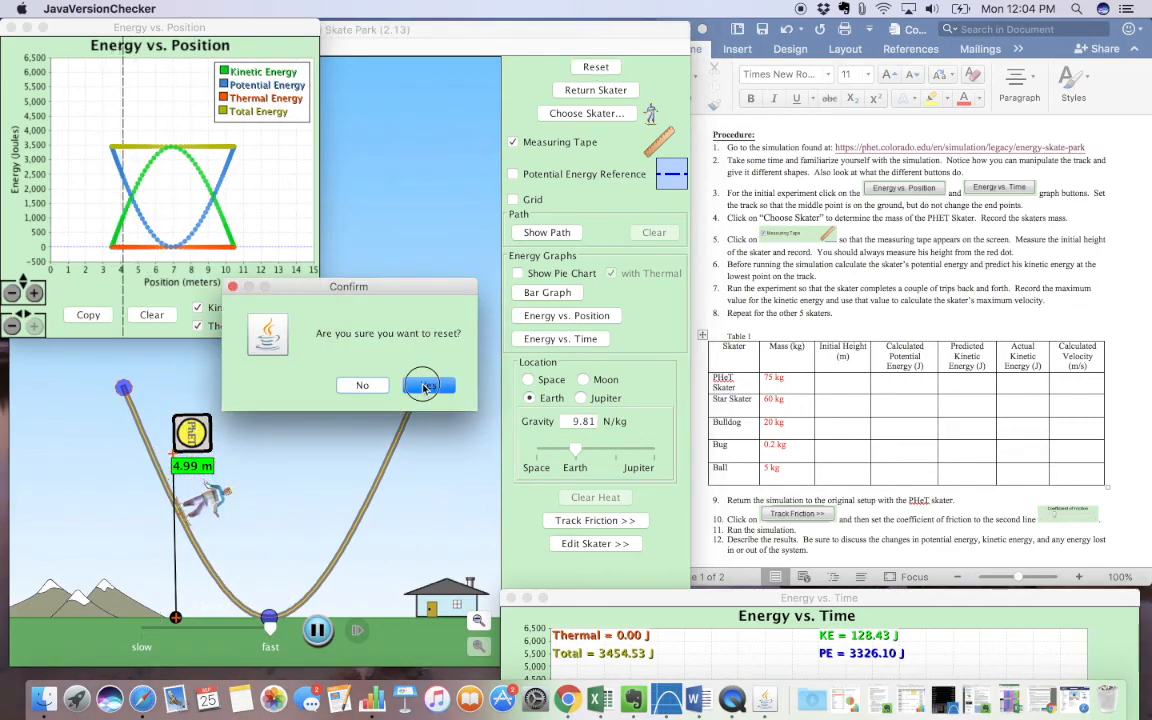
click(421, 386)
drag(271, 571, 273, 622)
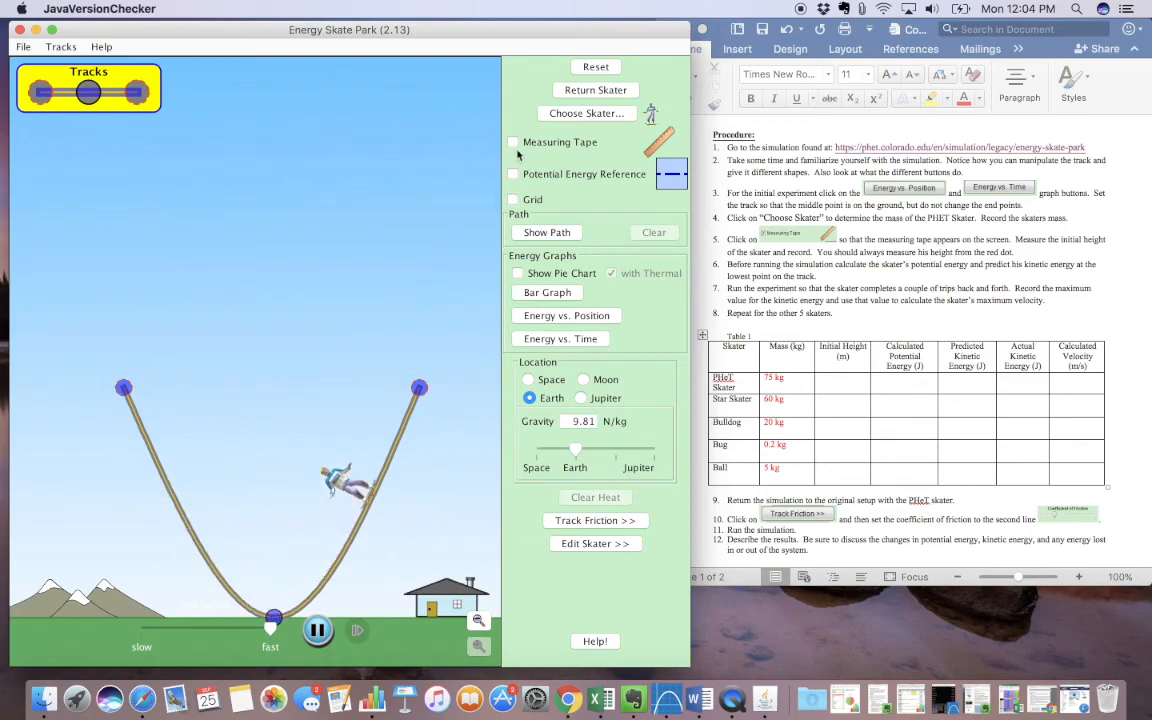
Display the measuring tape and reopen the Energy vs. Position and Energy vs. Time graphs, keeping the time graph off the track.
click(513, 142)
click(566, 315)
click(560, 338)
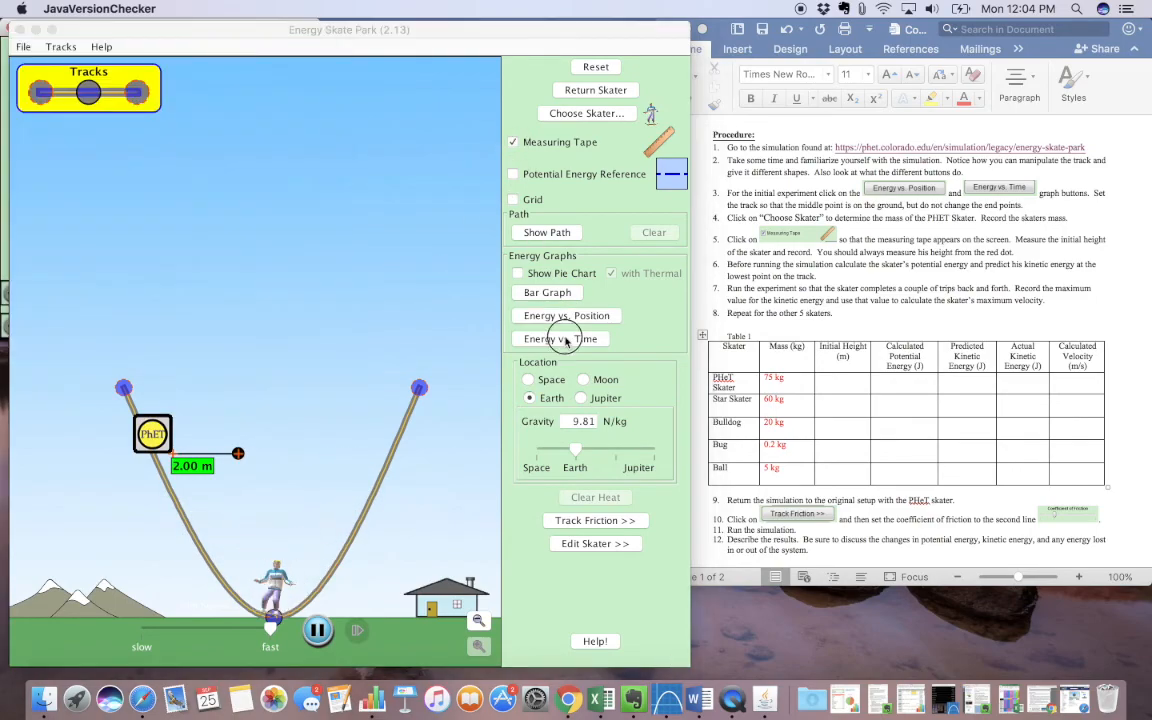
drag(569, 370, 598, 590)
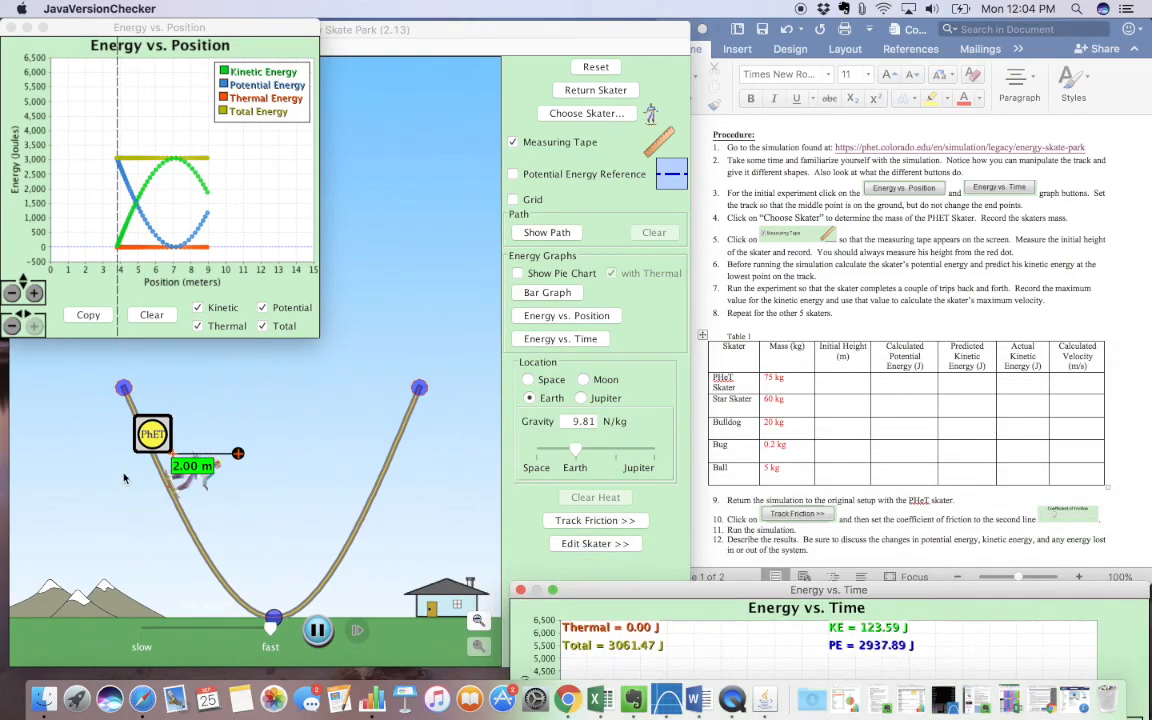
Extend the measuring tape down to the ground and align its start with the skater's highest position on the track.
drag(240, 450, 176, 615)
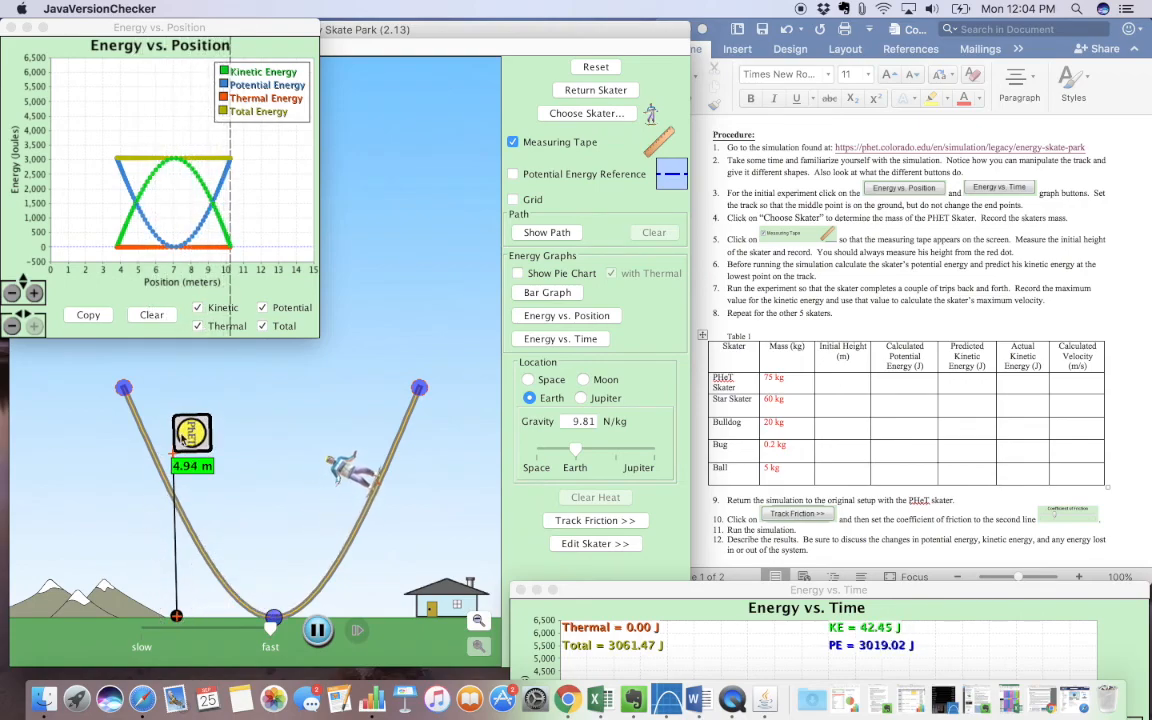
drag(188, 432, 170, 433)
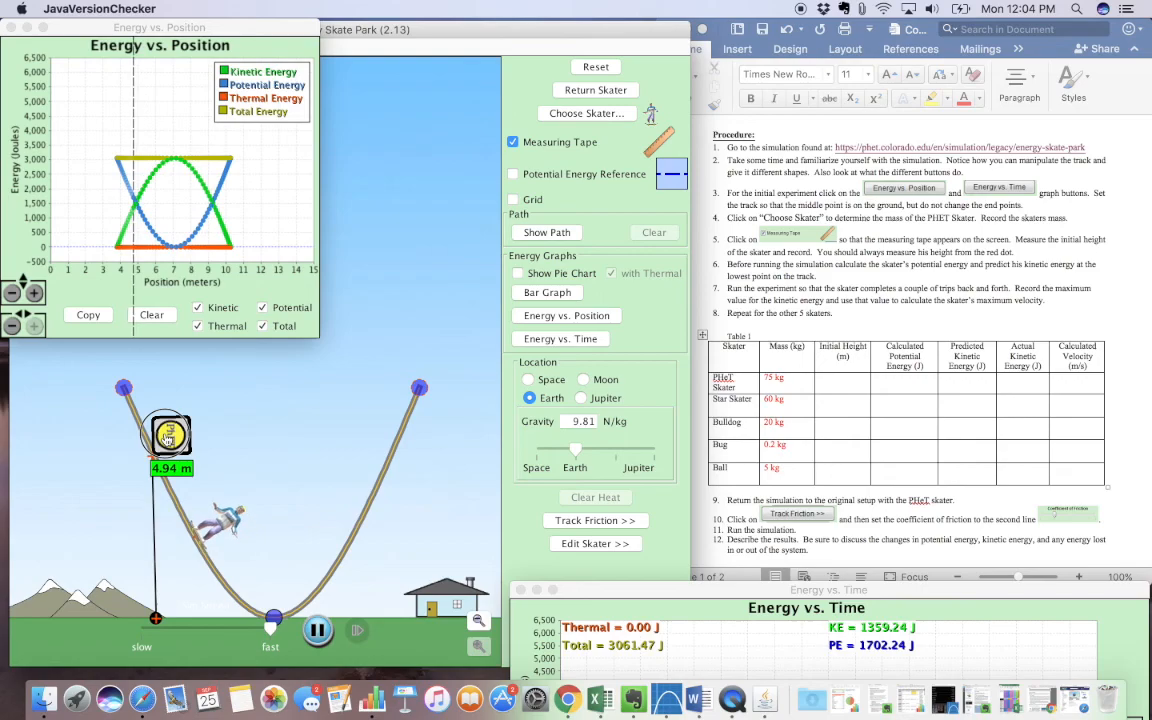
mouse_move(170, 431)
mouse_down()
mouse_move(183, 445)
mouse_move(176, 431)
mouse_up()
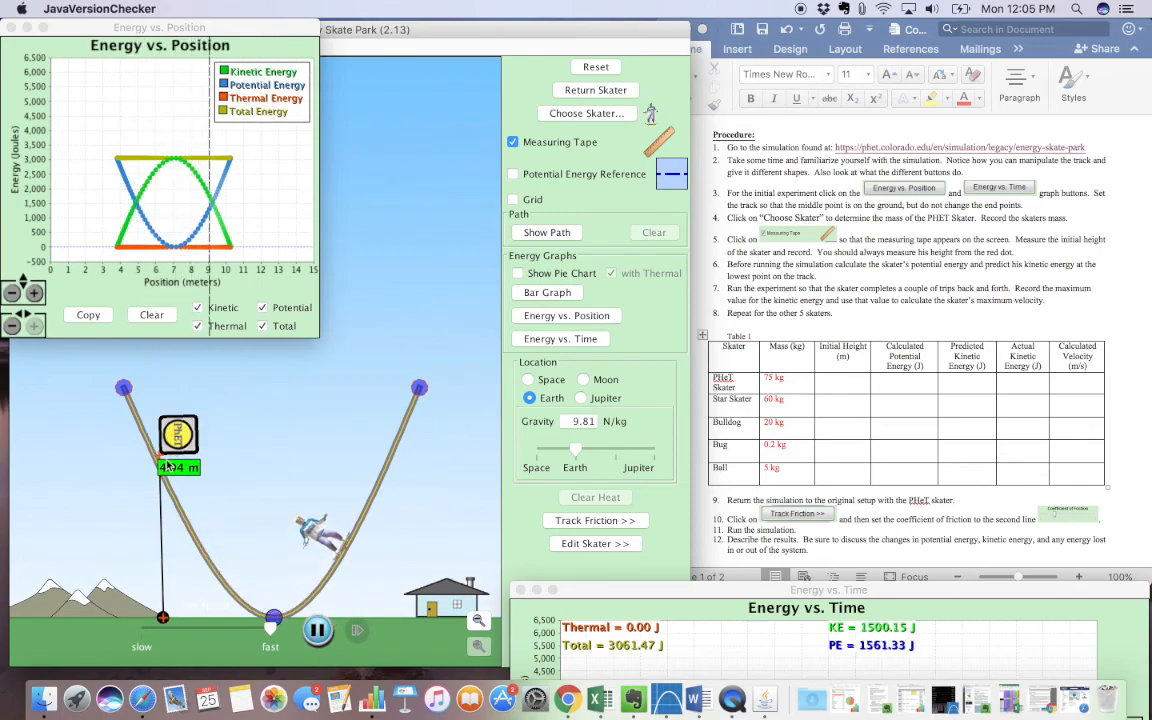
drag(162, 461, 165, 475)
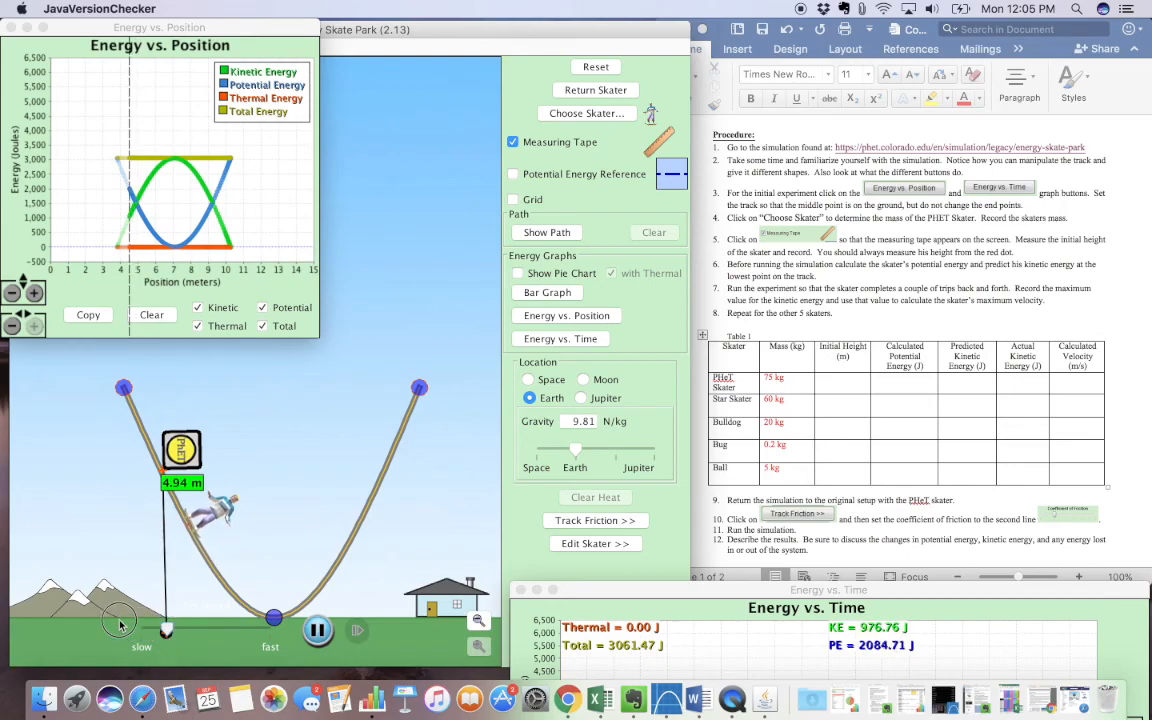
Re-measure the slowed skater's highest point above the ground and enter 4.7 m as the PhET Skater's initial height.
drag(175, 452, 172, 427)
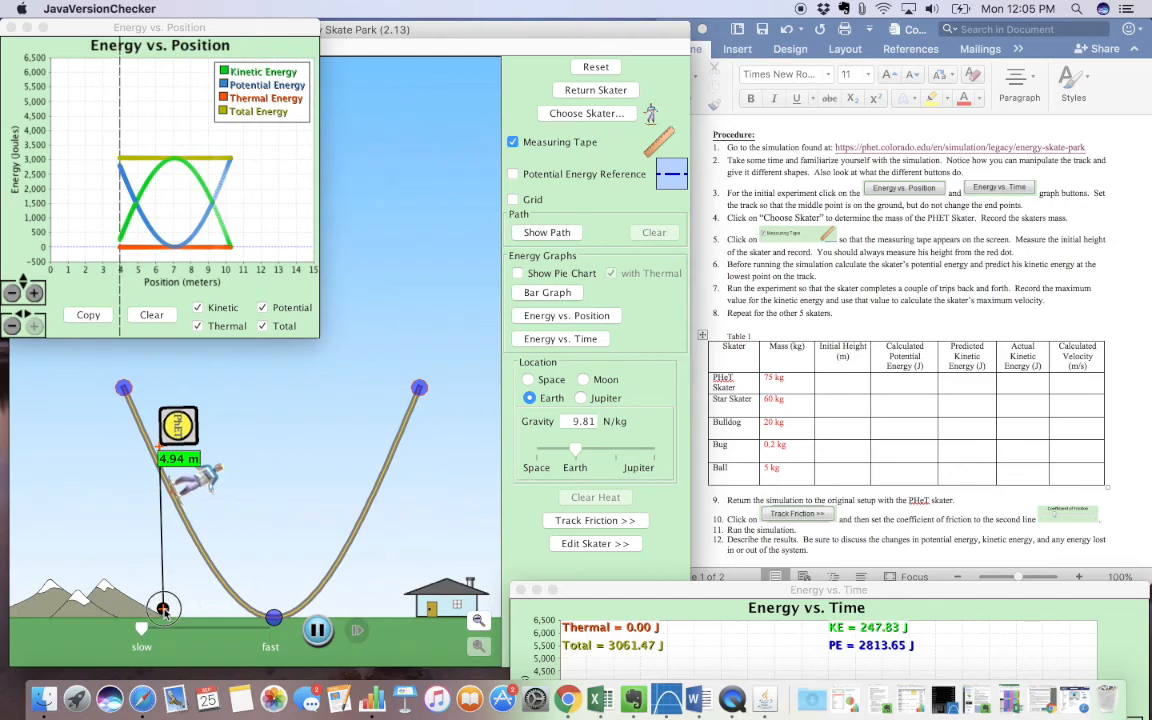
drag(162, 448, 101, 432)
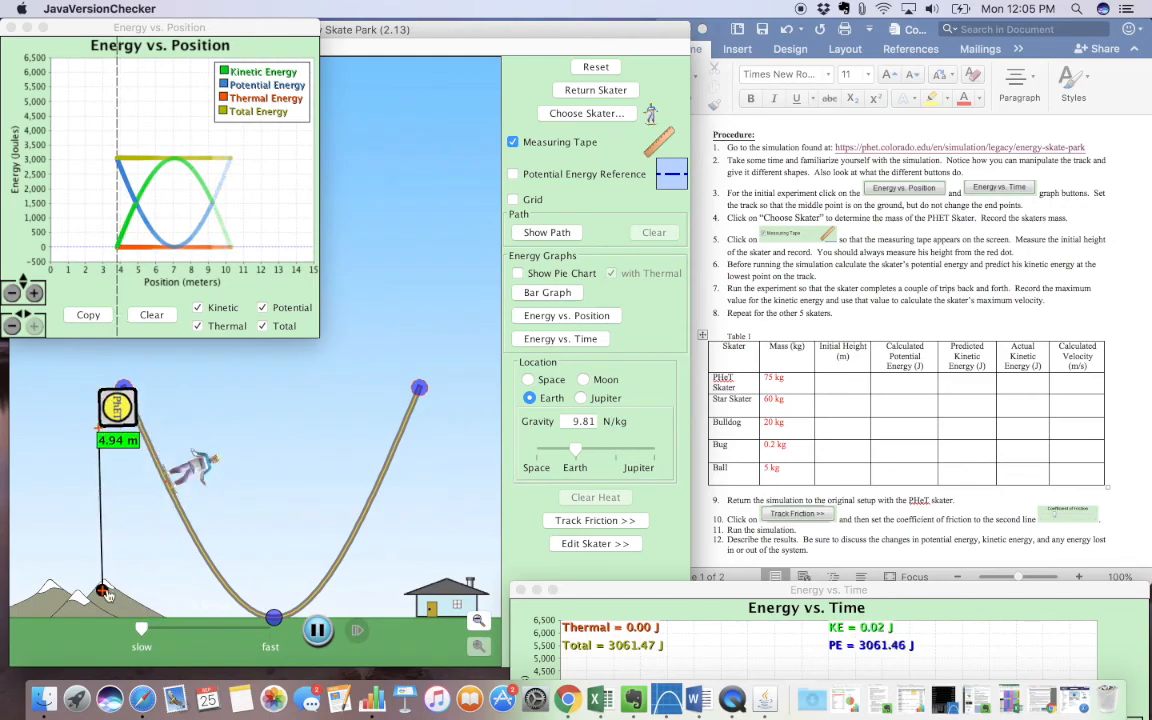
drag(103, 550, 99, 572)
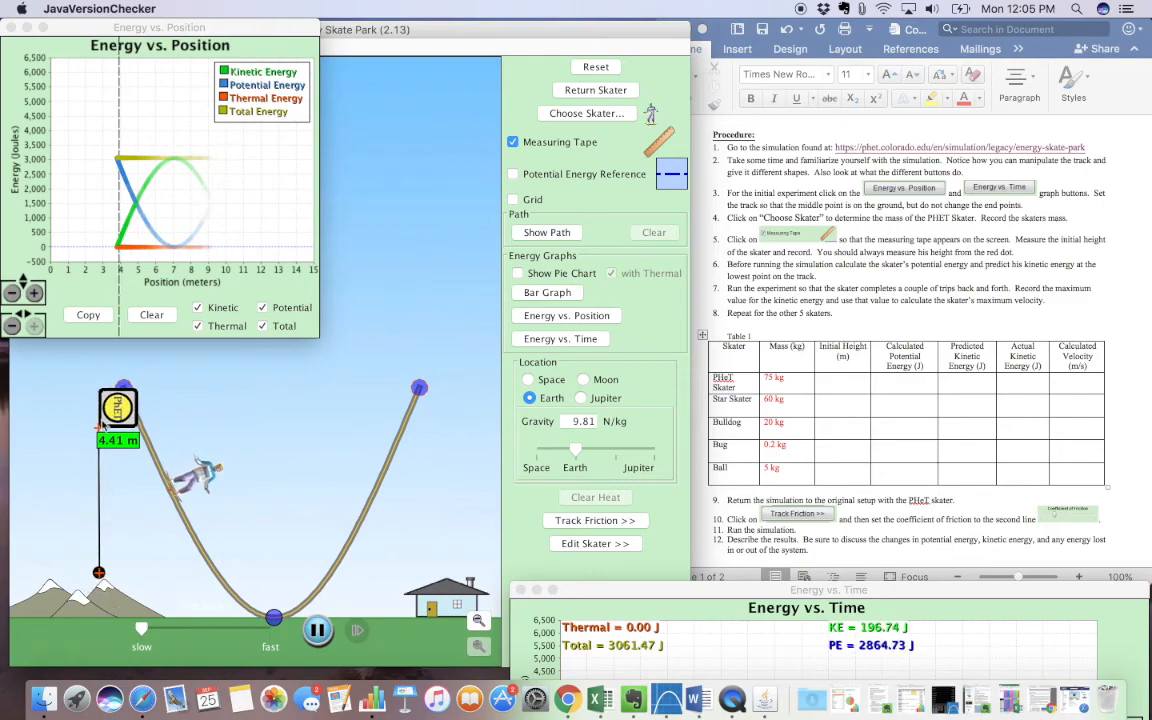
drag(103, 425, 160, 446)
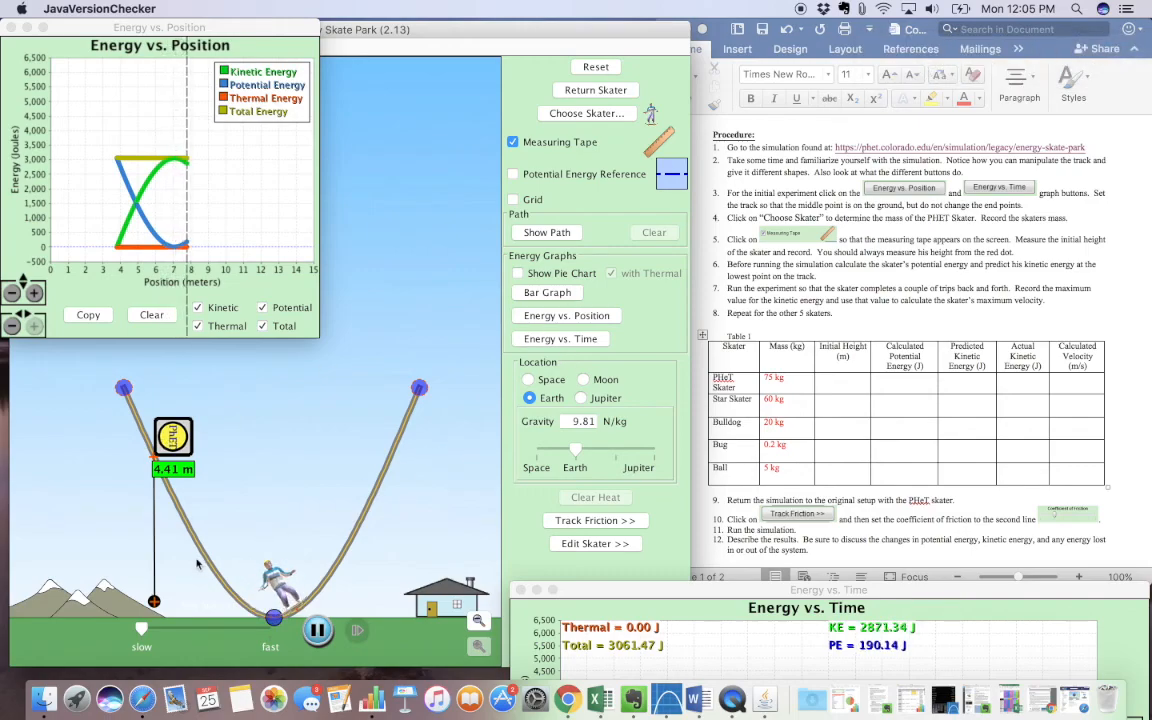
drag(153, 602, 101, 618)
drag(122, 455, 178, 453)
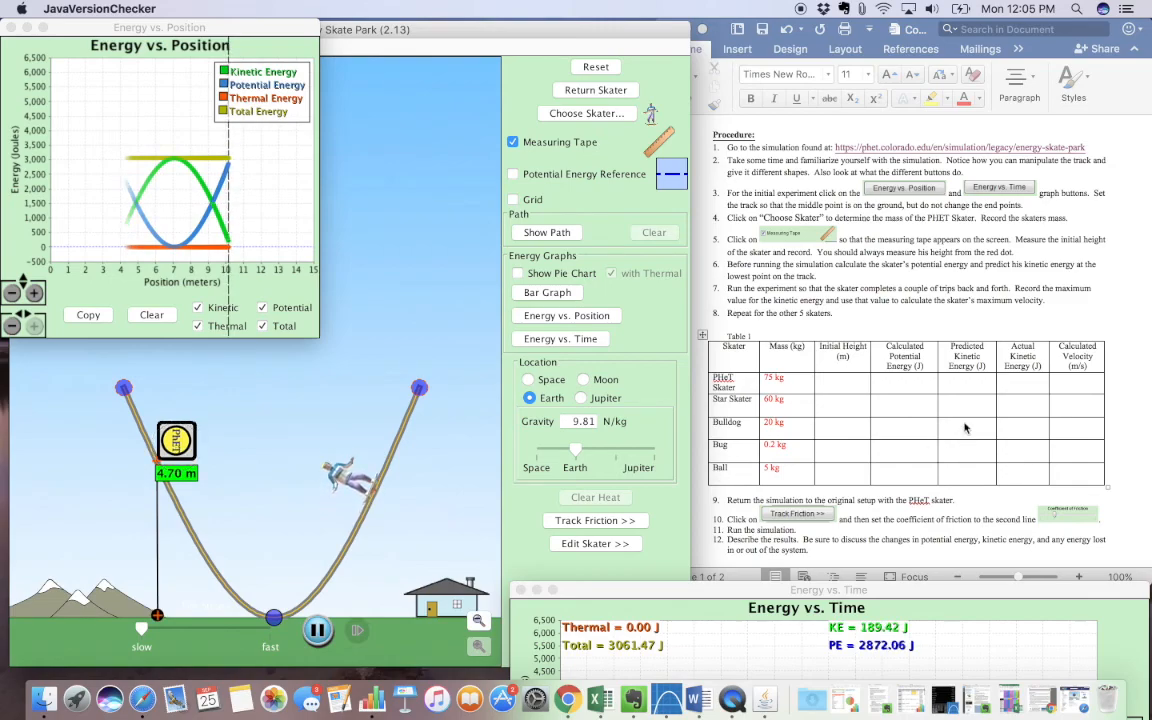
click(831, 381)
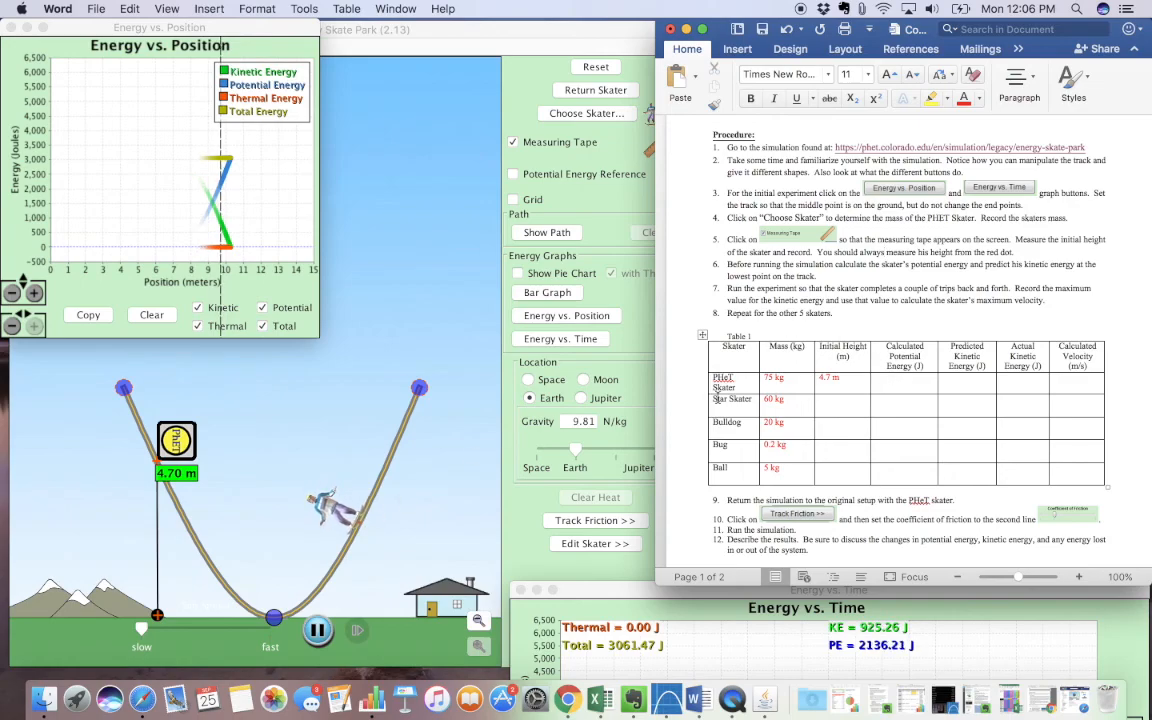
Raise the simulation speed slightly and return to the handout's procedure.
click(148, 632)
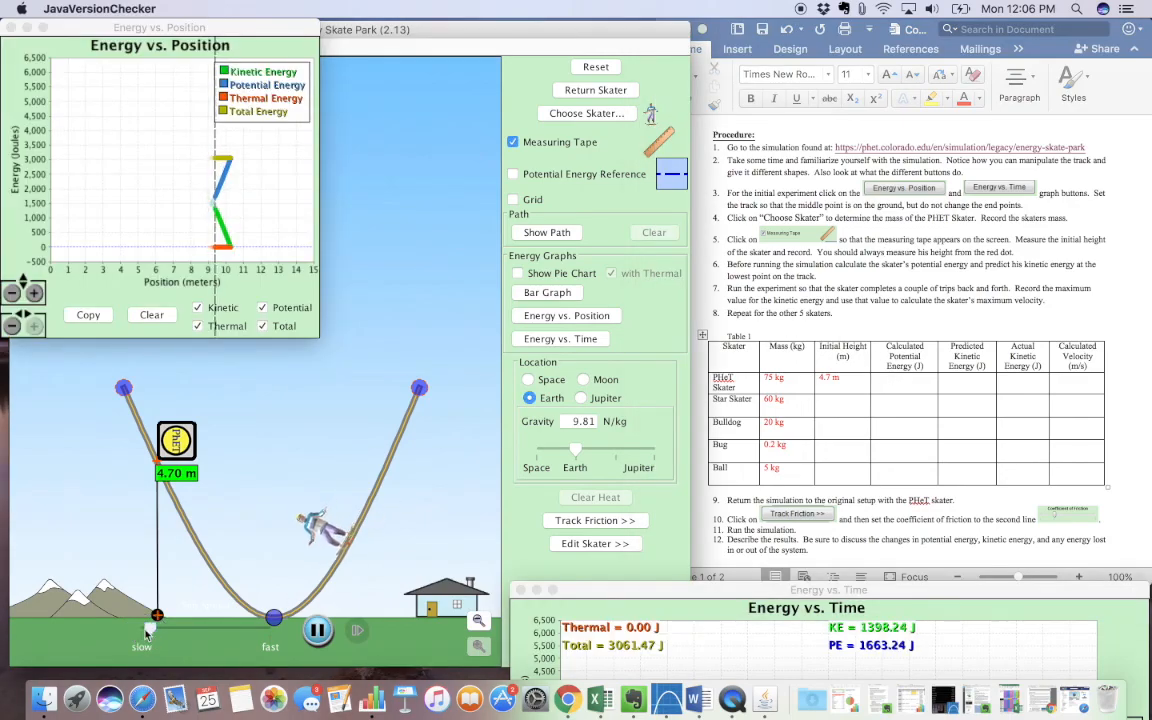
drag(148, 632, 169, 630)
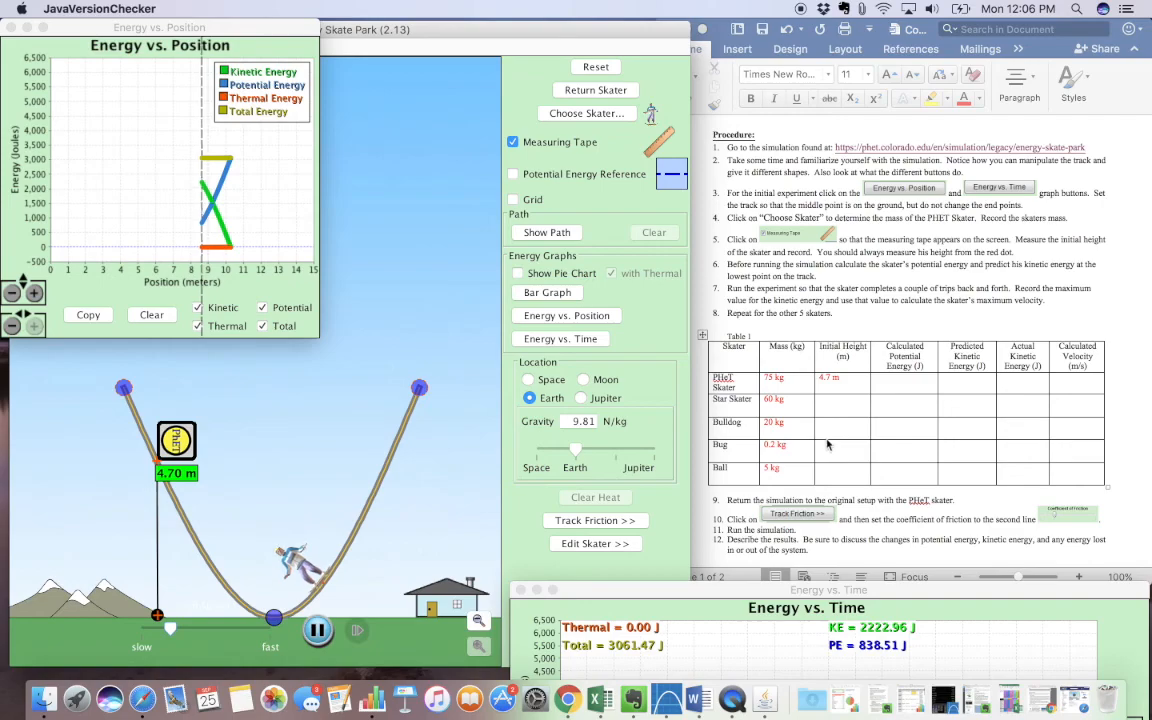
click(826, 277)
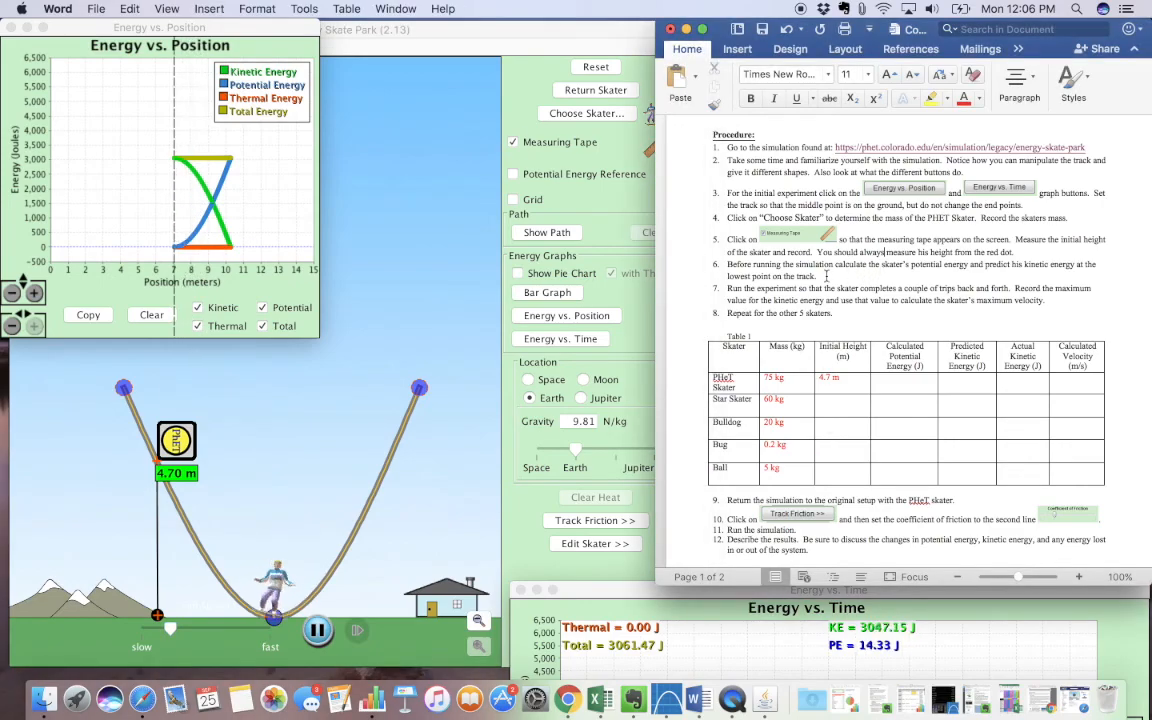
Reset the simulation, lower the track's middle point to the ground and pause the skater.
click(585, 108)
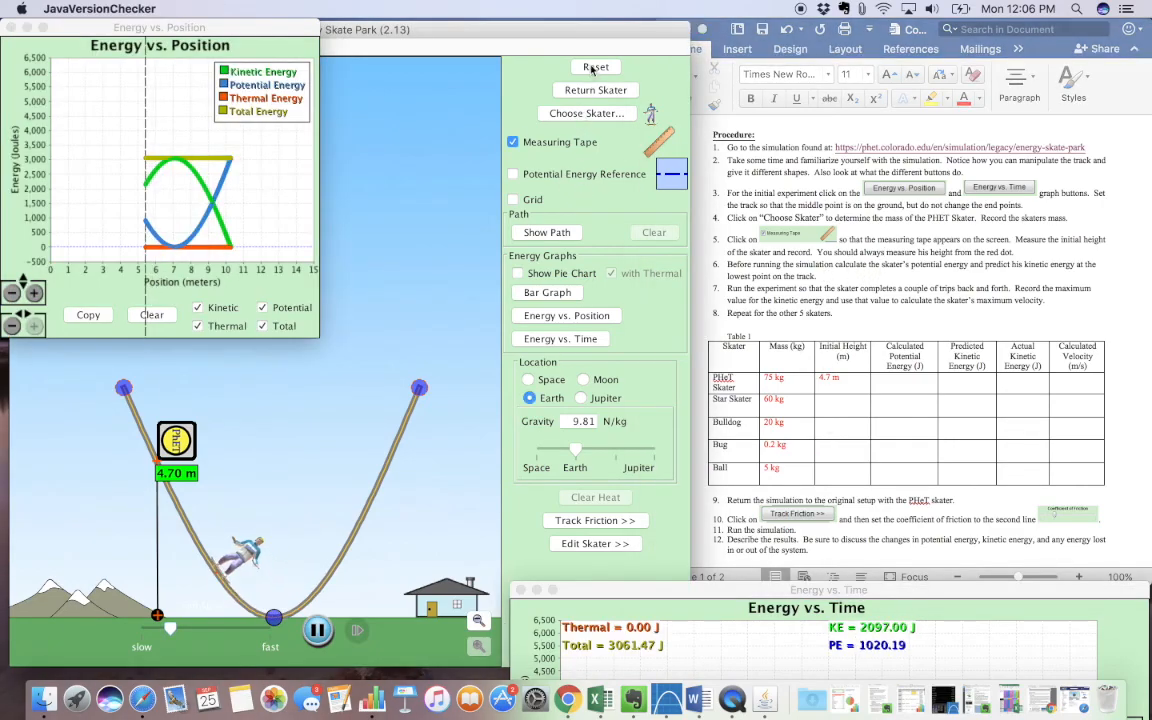
click(596, 66)
click(413, 386)
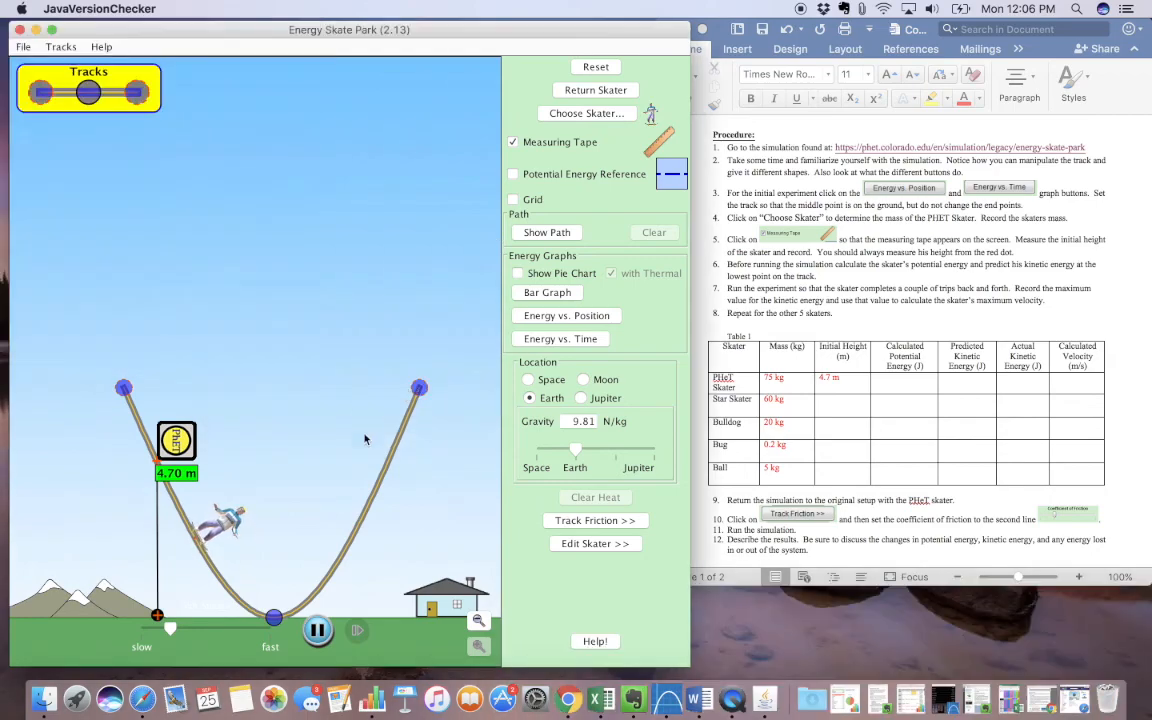
drag(270, 620, 343, 459)
click(318, 631)
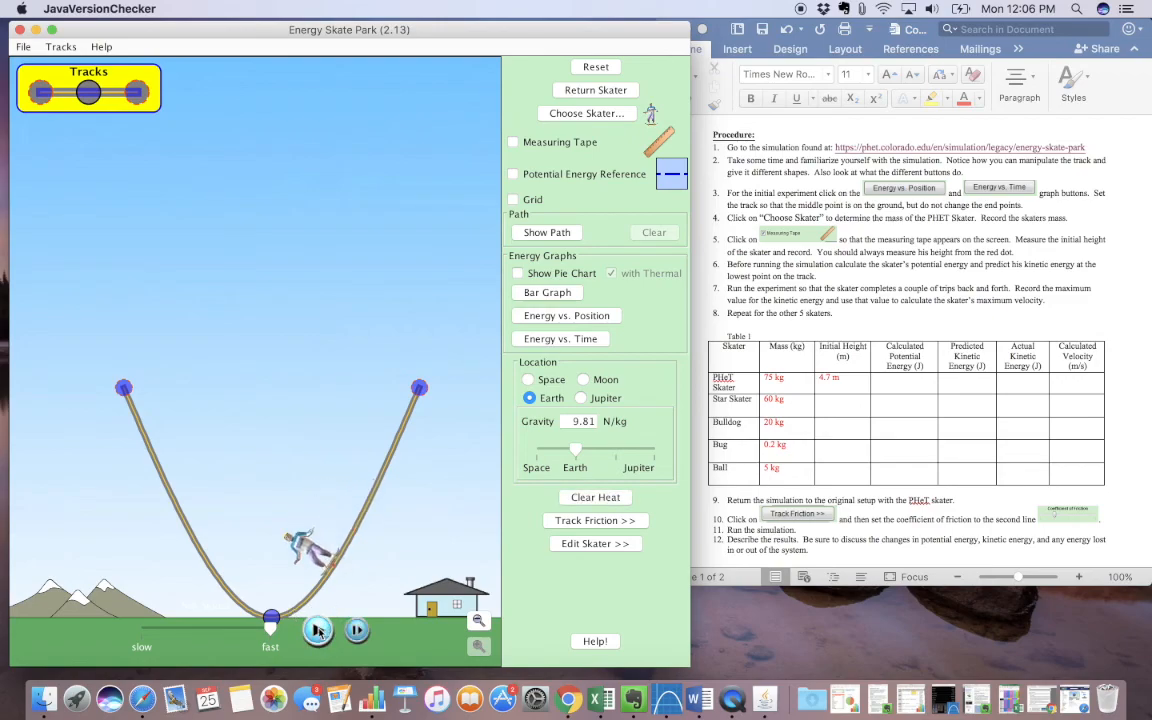
Reset the simulation again and try repositioning the paused skater high on the track before playing it.
click(595, 68)
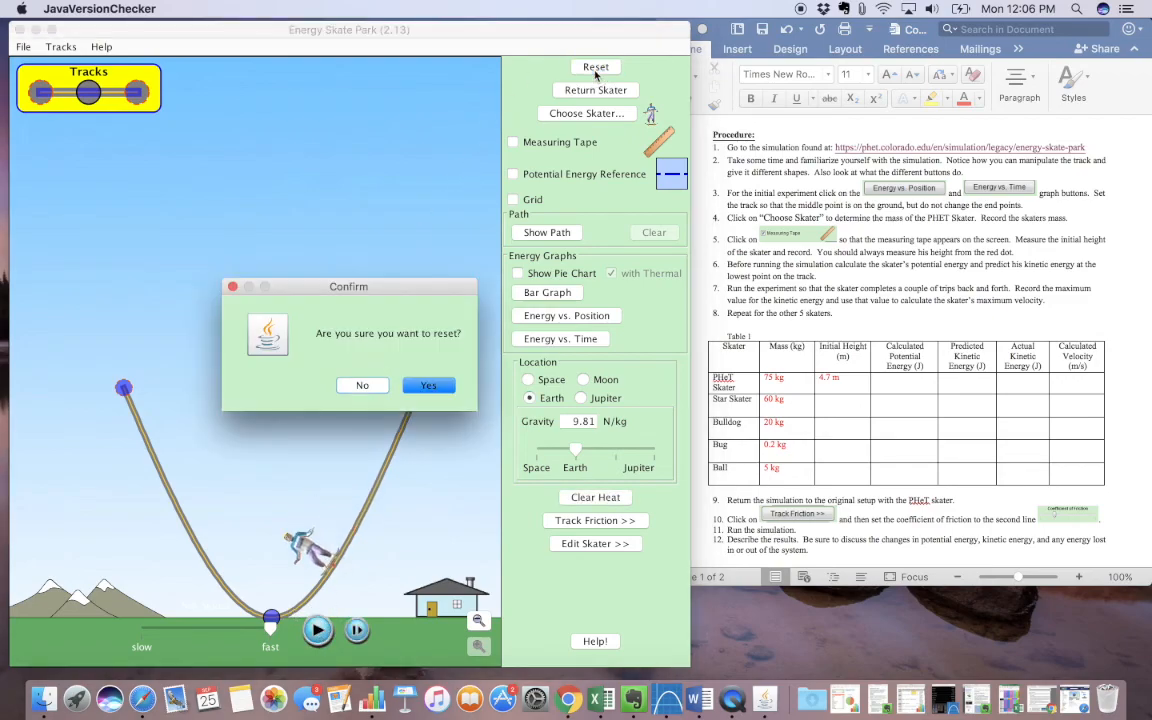
click(414, 388)
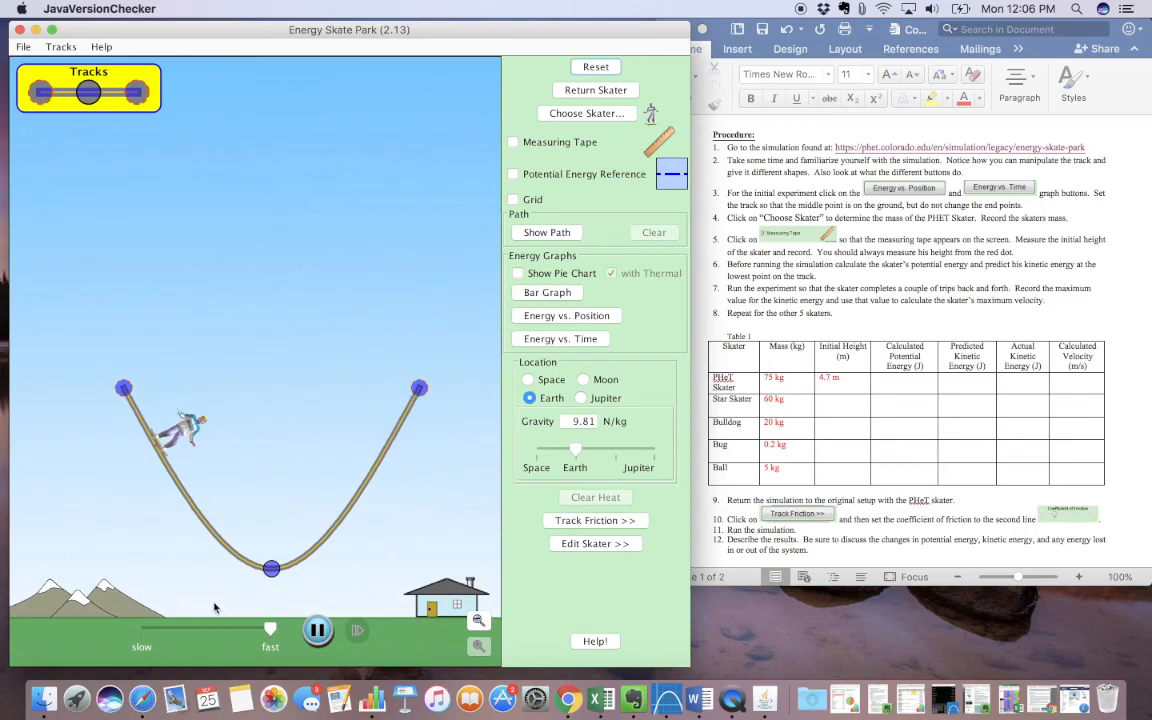
click(318, 631)
drag(247, 530, 165, 425)
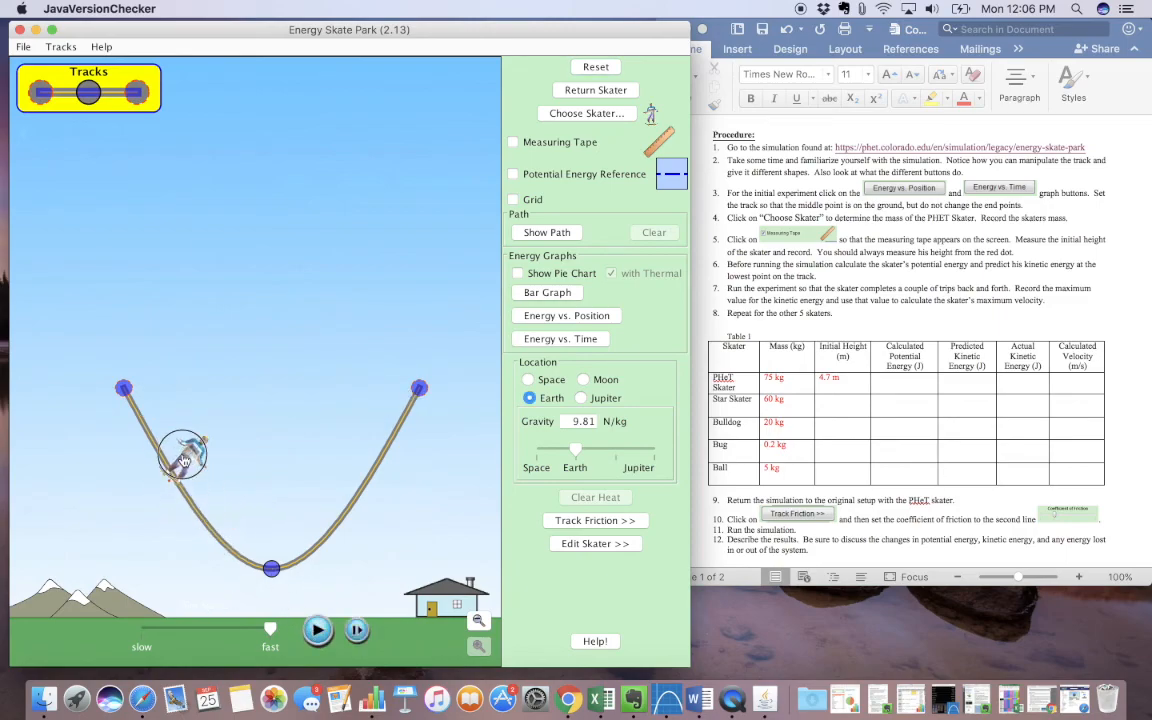
click(318, 631)
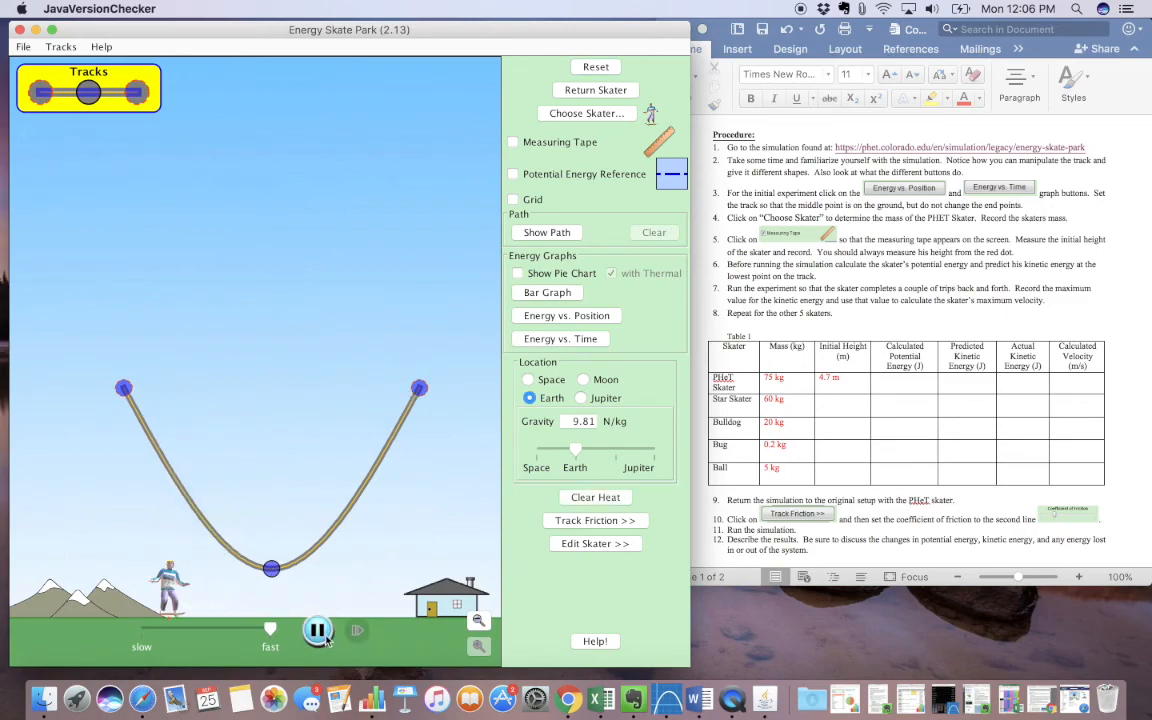
Pause and reset the simulation, and pull the track's middle point down to the ground.
click(318, 631)
click(593, 67)
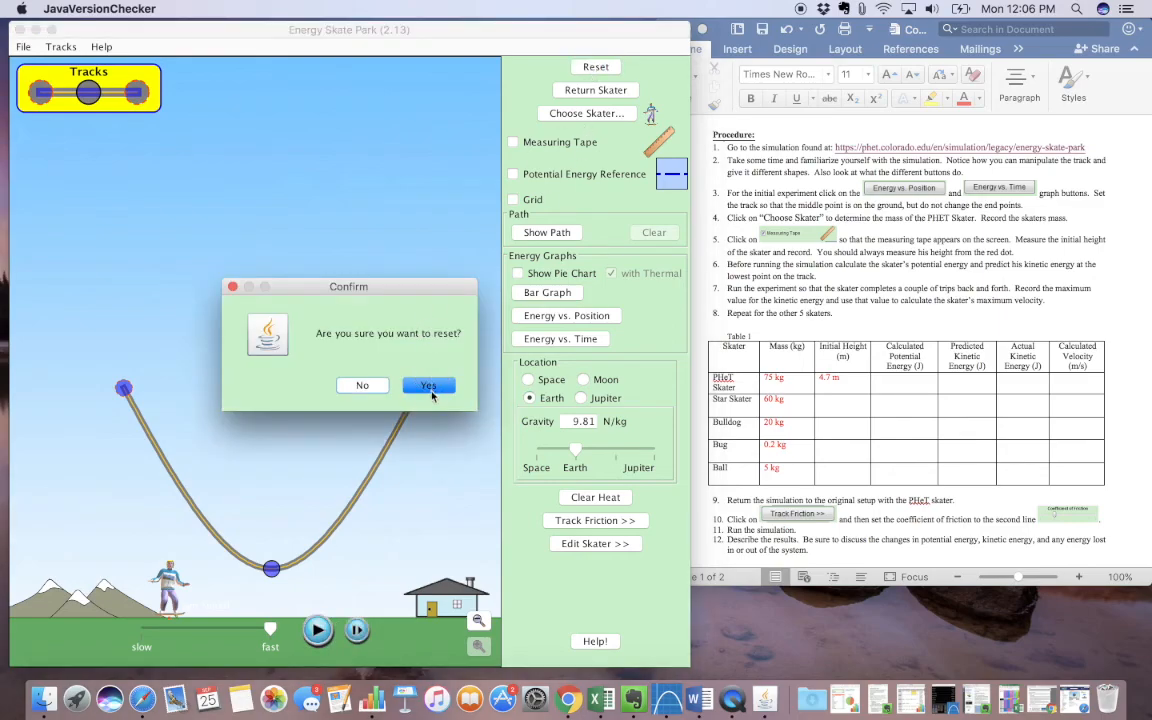
click(432, 396)
click(314, 629)
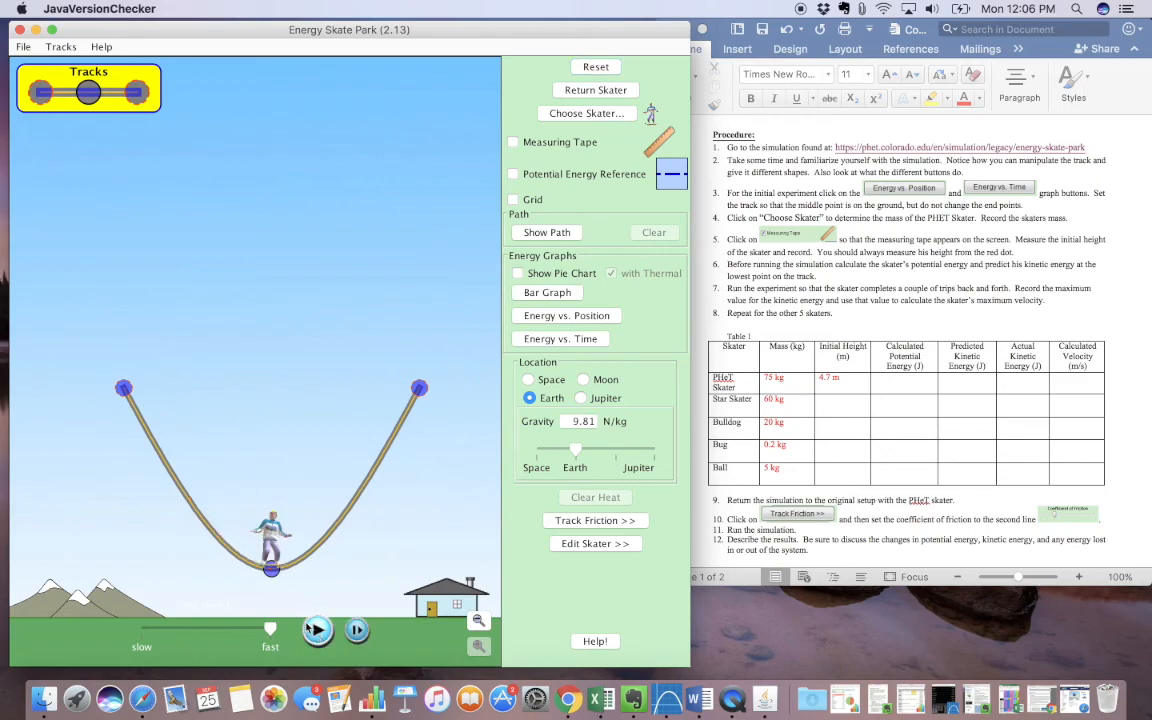
drag(268, 572, 271, 625)
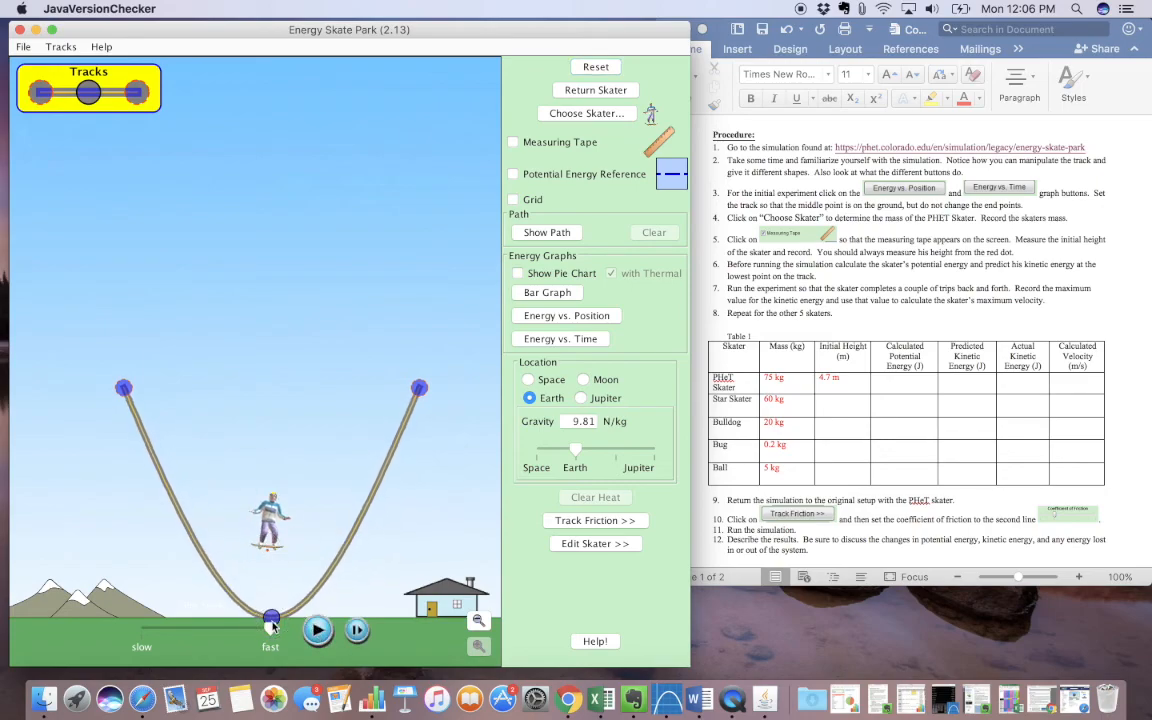
Reset the paused simulation once more and lower the track's middle point to ground level.
click(595, 66)
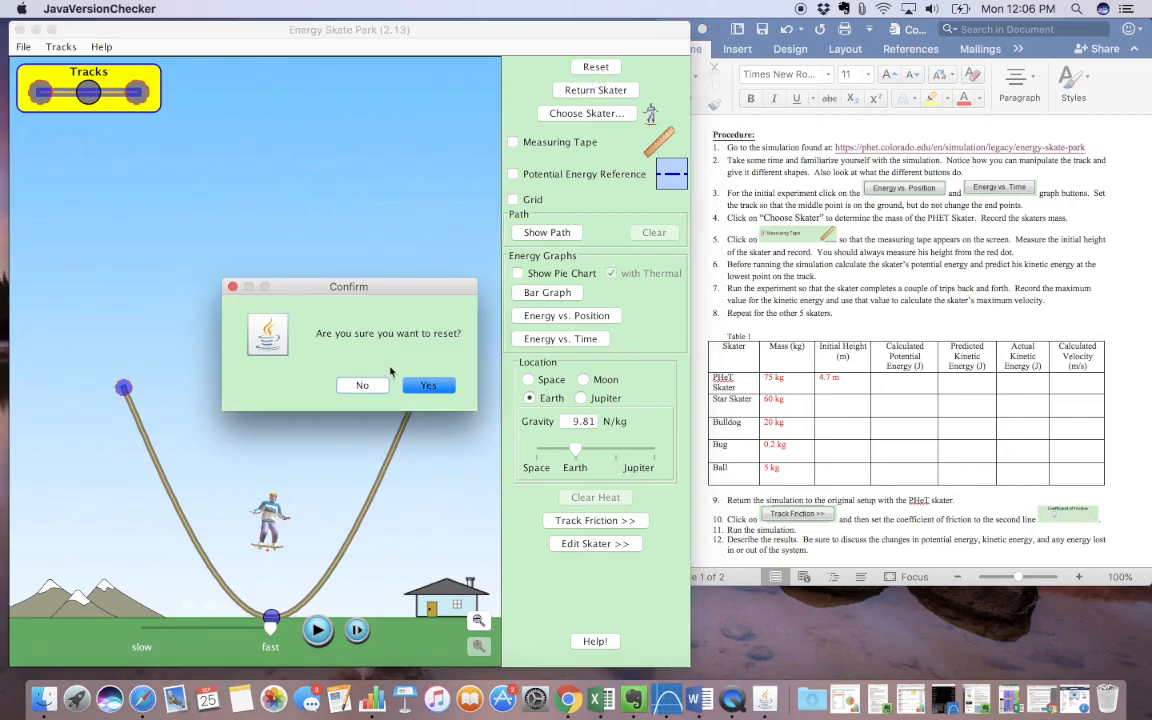
click(426, 386)
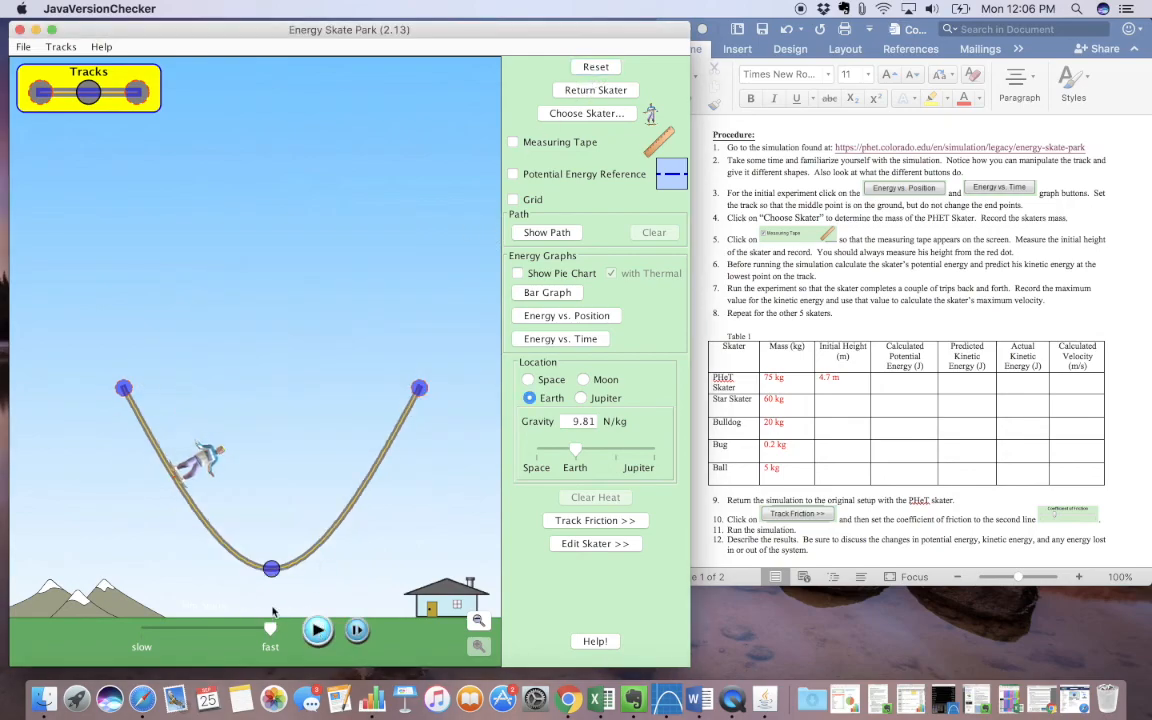
drag(271, 569, 268, 617)
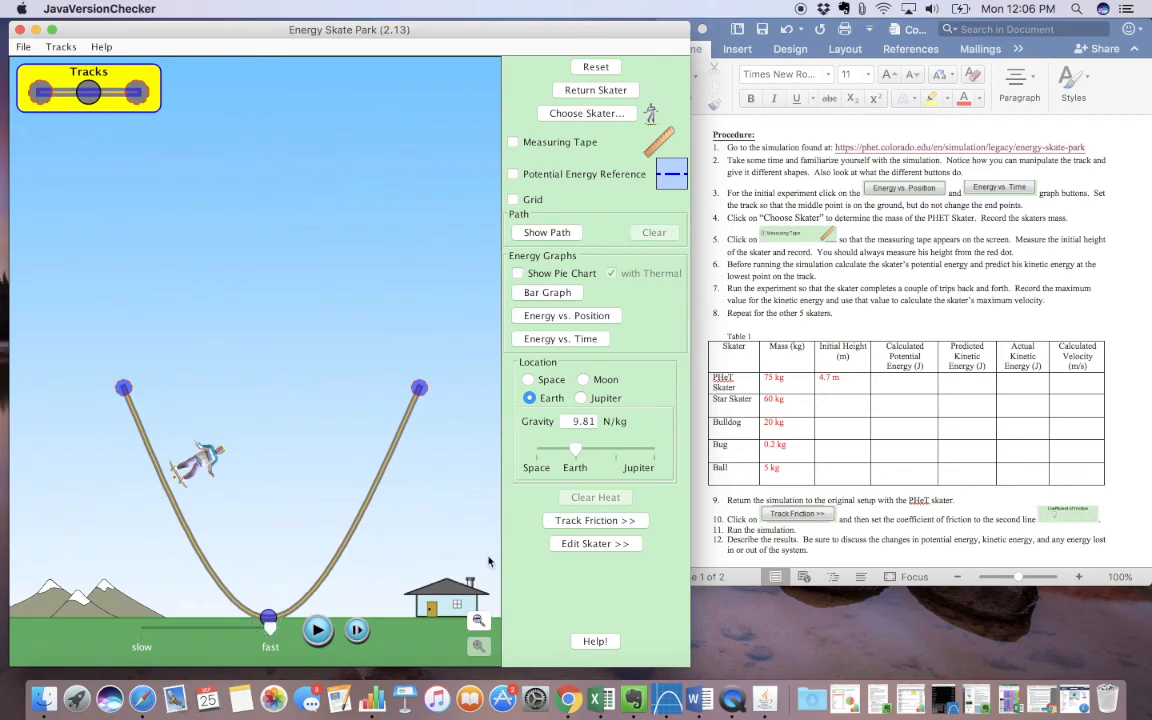
Display the measuring tape and measure from just below the track's upper left end down to the ground.
click(514, 142)
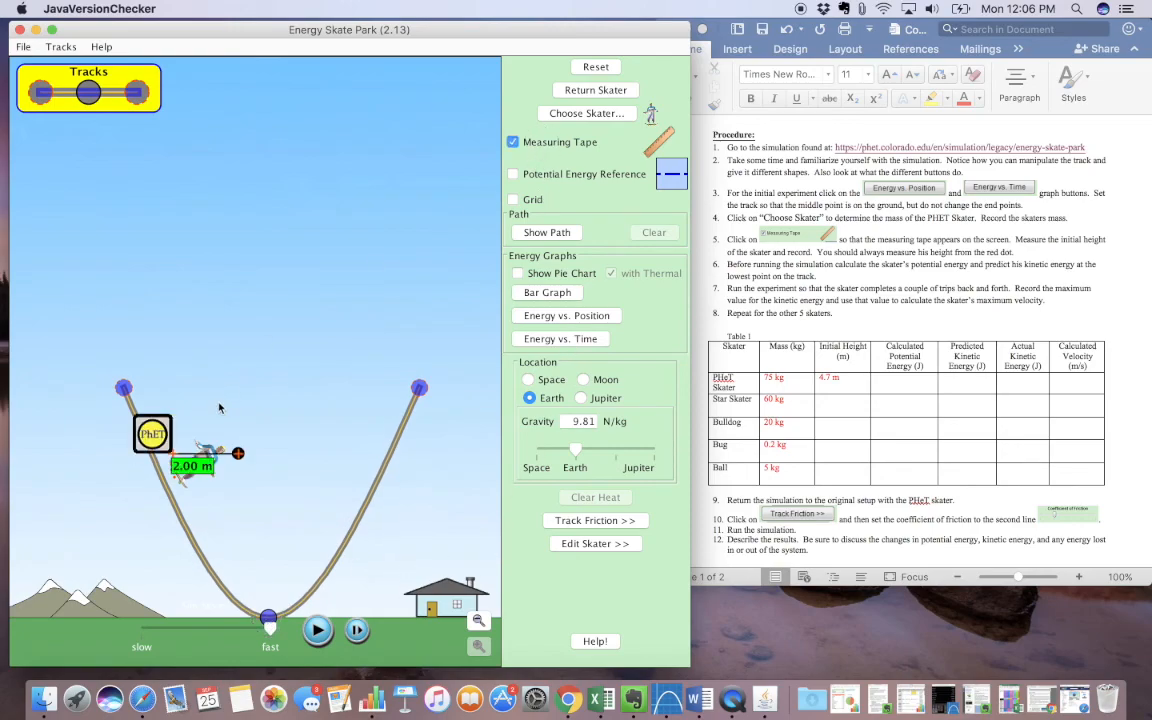
drag(150, 445, 109, 401)
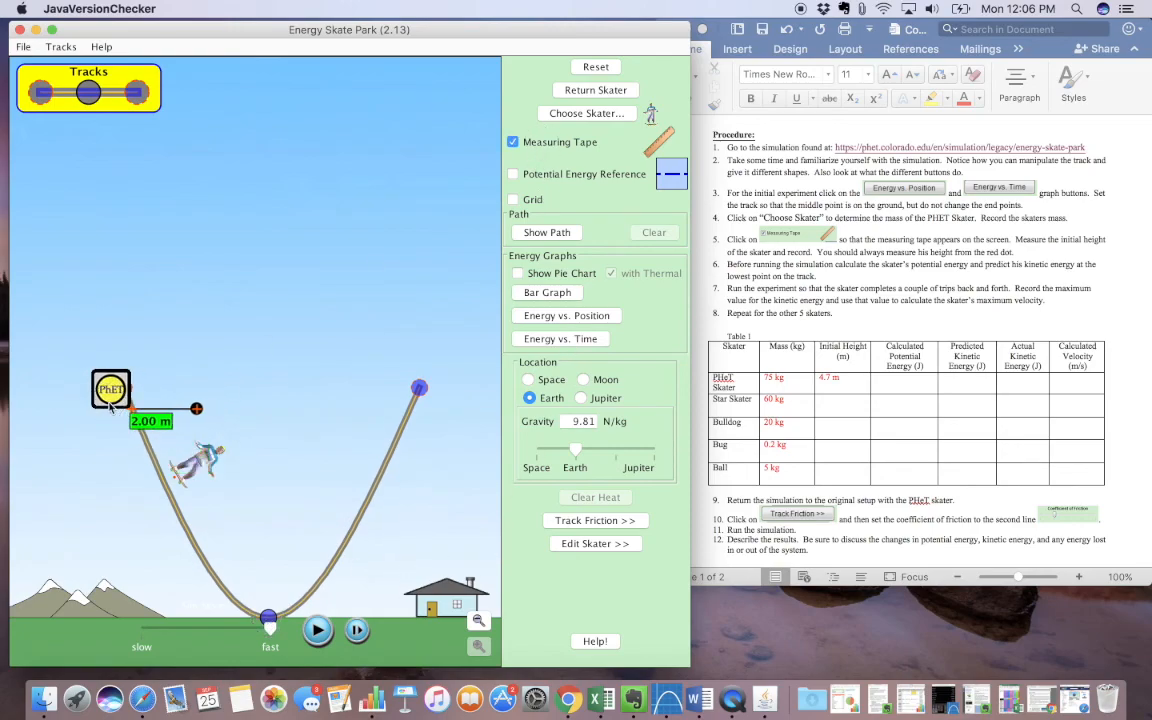
drag(196, 410, 125, 616)
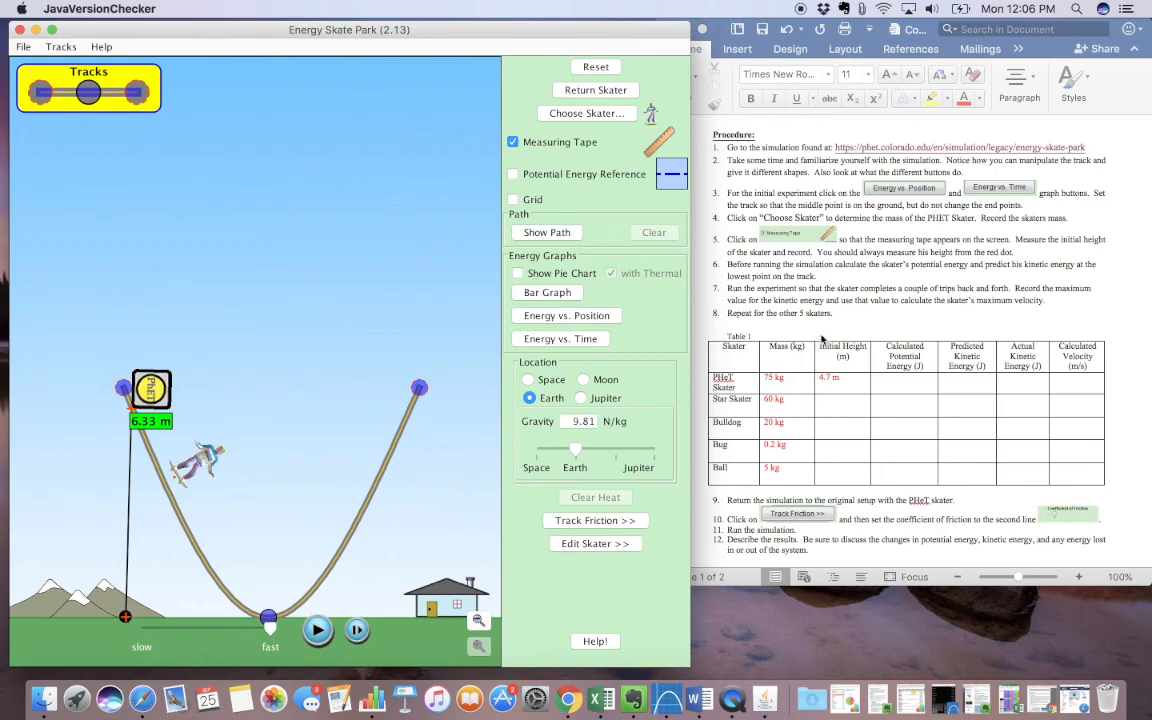
Change the PhET Skater's initial height in Table 1 of the handout to 6.33 m.
click(820, 341)
key(BackSpace)
text(6.33)
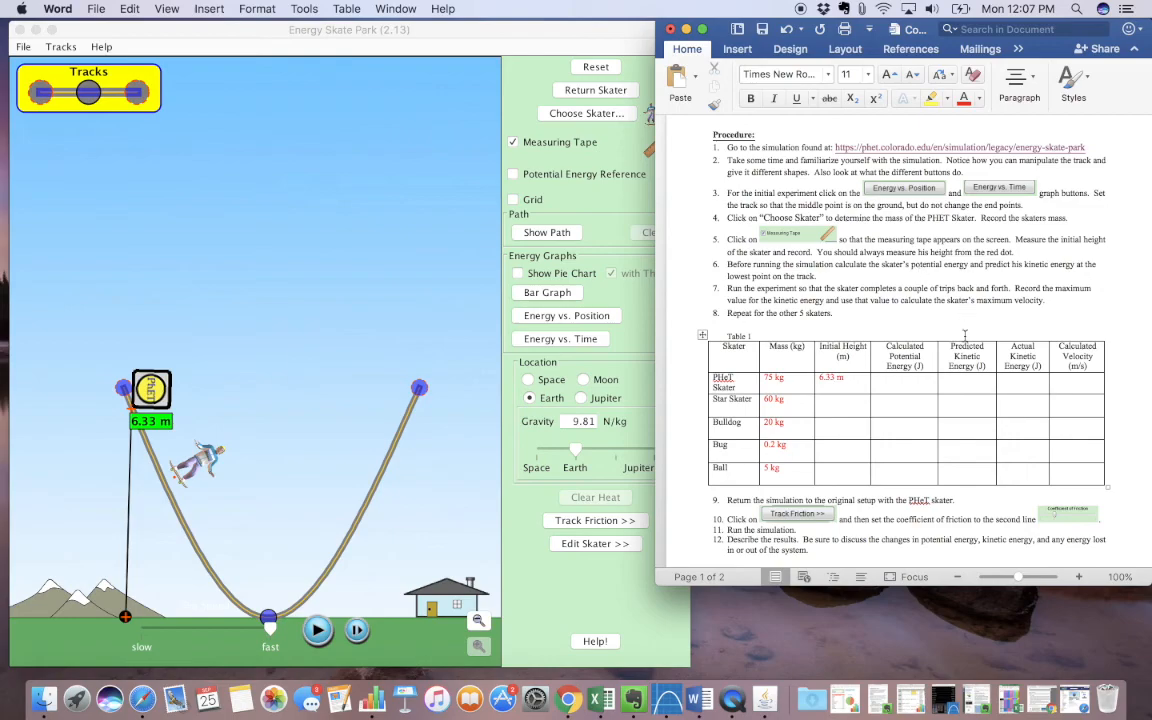
Enter PE = mgh and PE = (75)(9.8)(6.33) as the PhET Skater's calculated potential energy, and start another PE = line.
click(906, 388)
text(PE = mgh)
key(Return)
text(PE = (75)(9.8)()
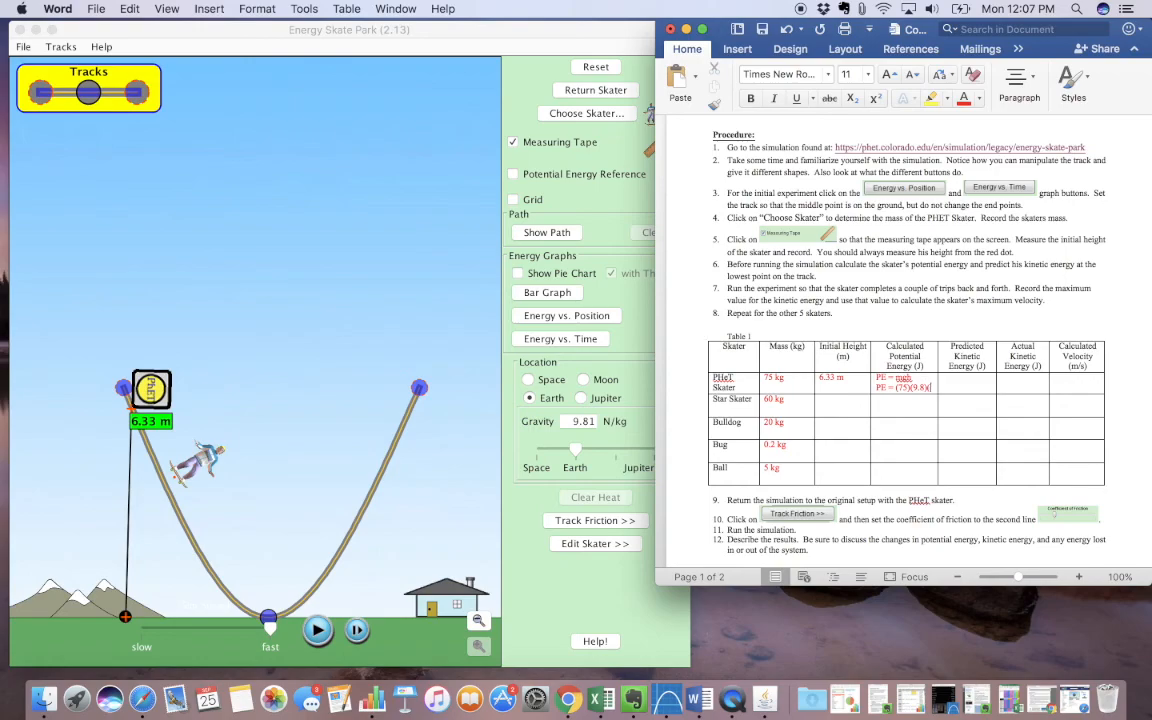
text(6.)
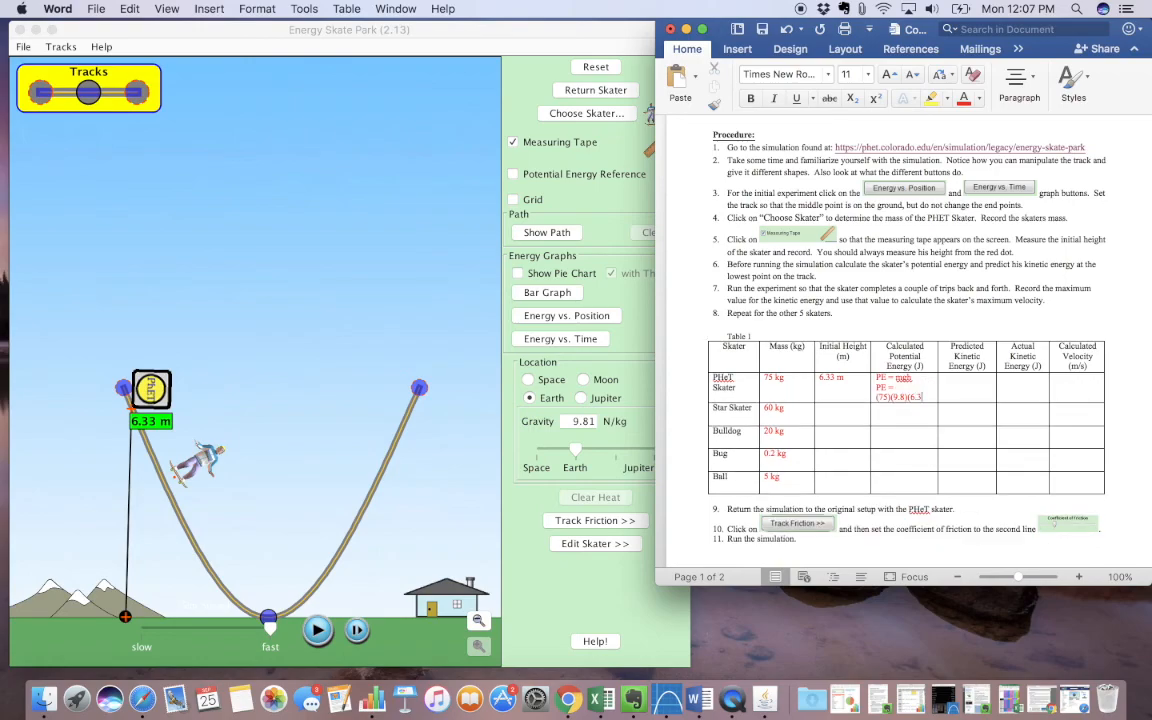
text(33))
key(Return)
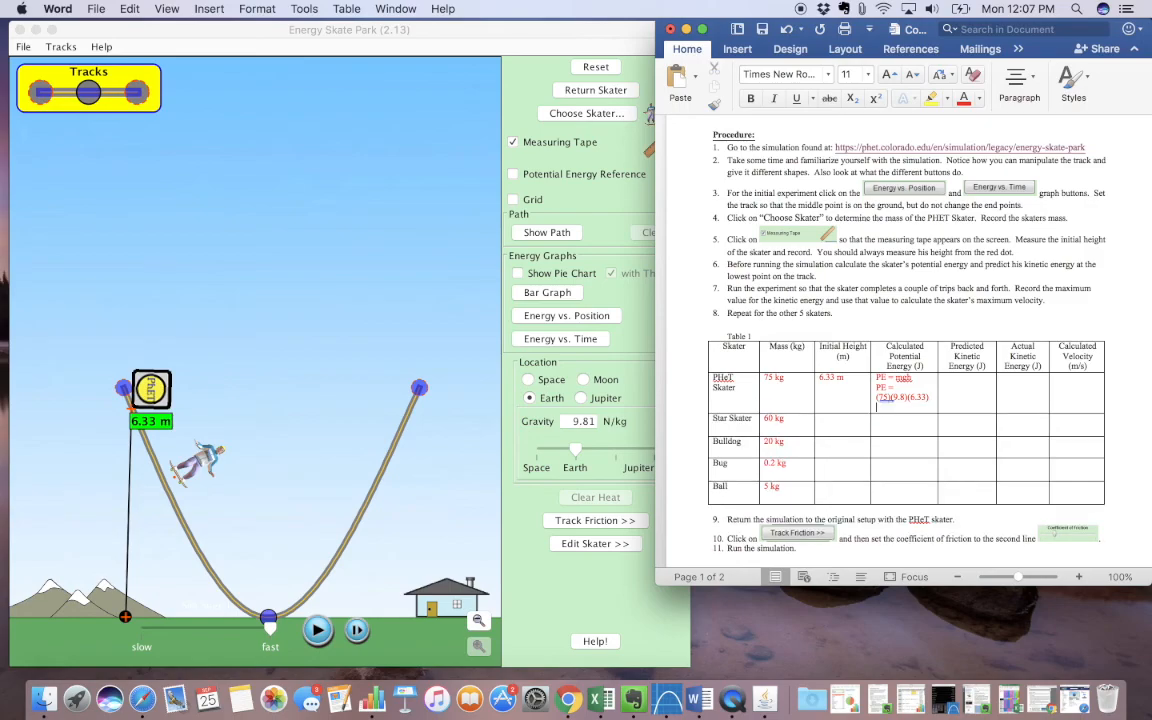
Switch to Free Graphing Calculator 2 and compute 75*9.8*6.33.
click(940, 699)
text(75*9.8)
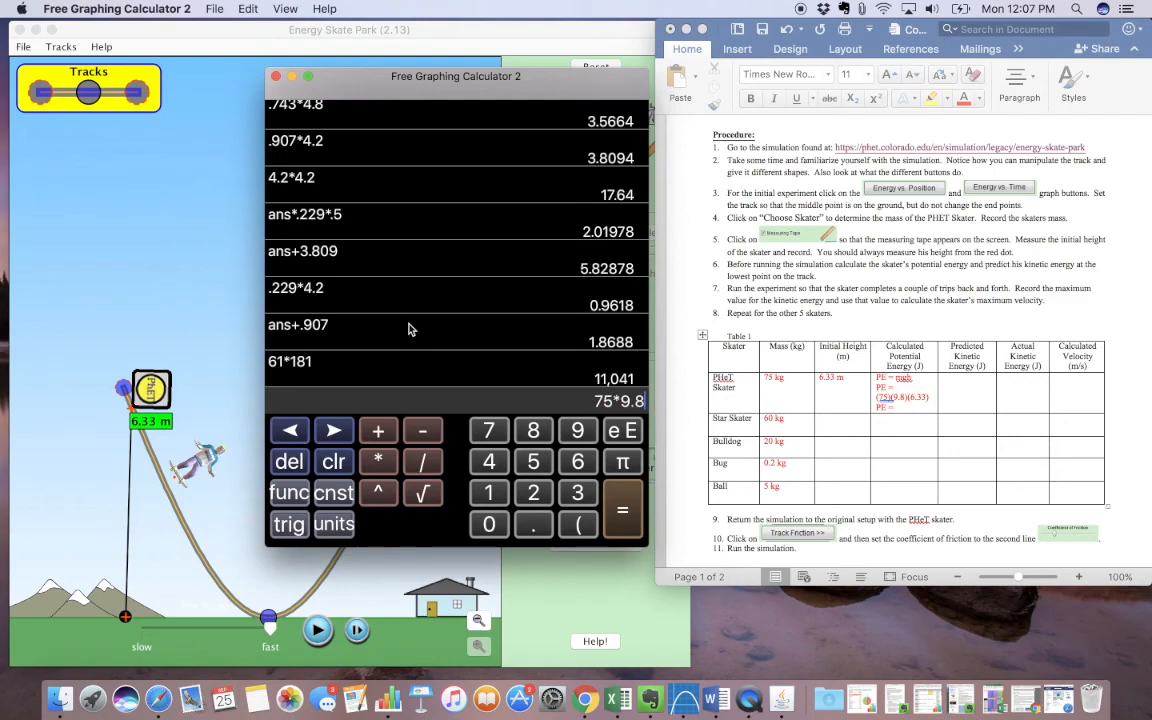
text(*6.33)
key(Return)
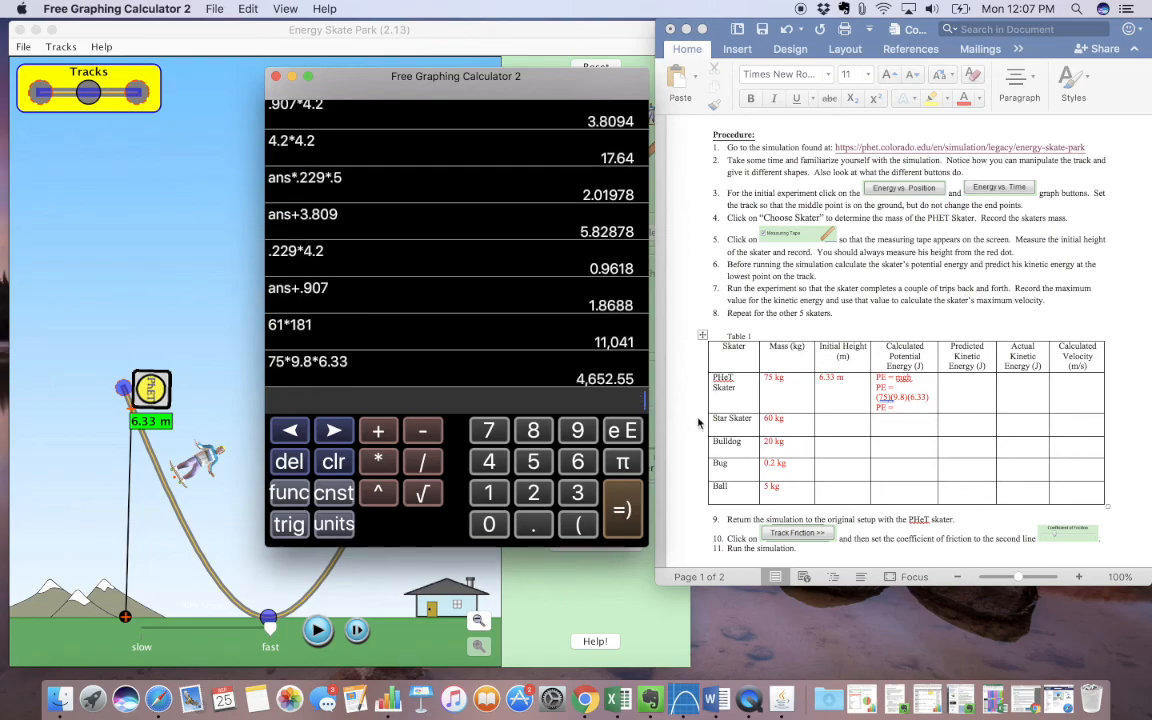
Complete the last potential energy line for the PhET Skater in Table 1 as PE = 4652.55 J.
click(899, 407)
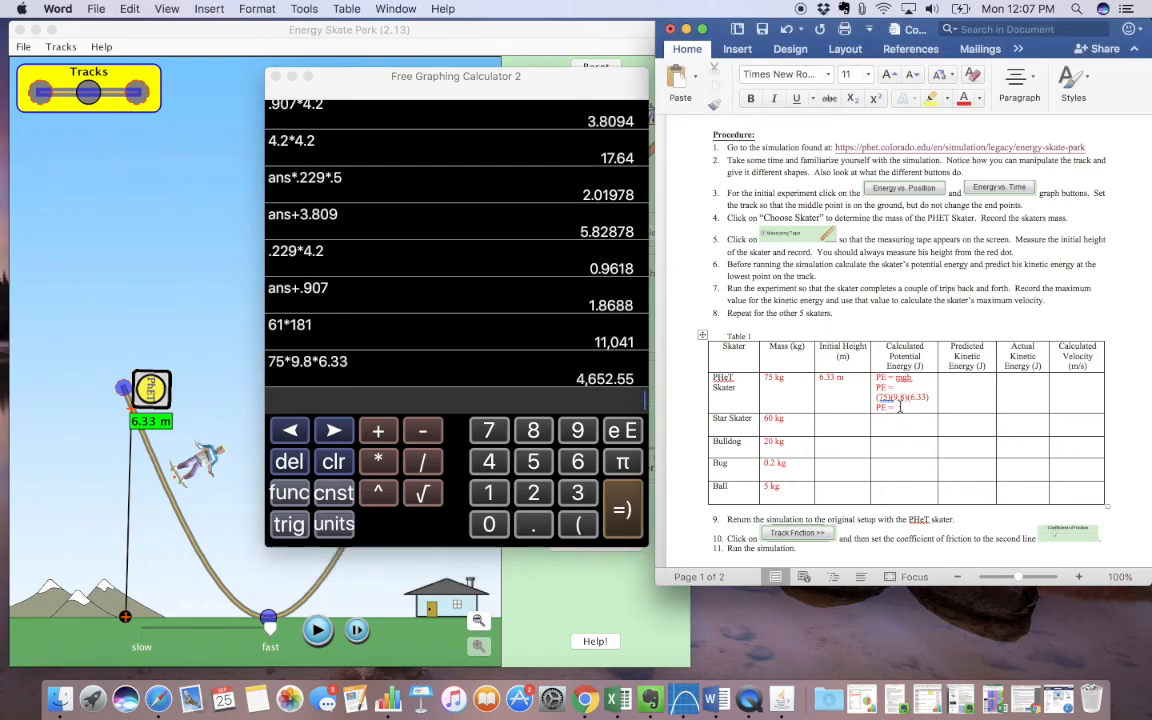
text(4652.55 J)
Enter KE=.5mv² with a superscript 2 as the PhET Skater's predicted kinetic energy and start a new line.
click(955, 390)
text(KE)
text(=)
text(=)
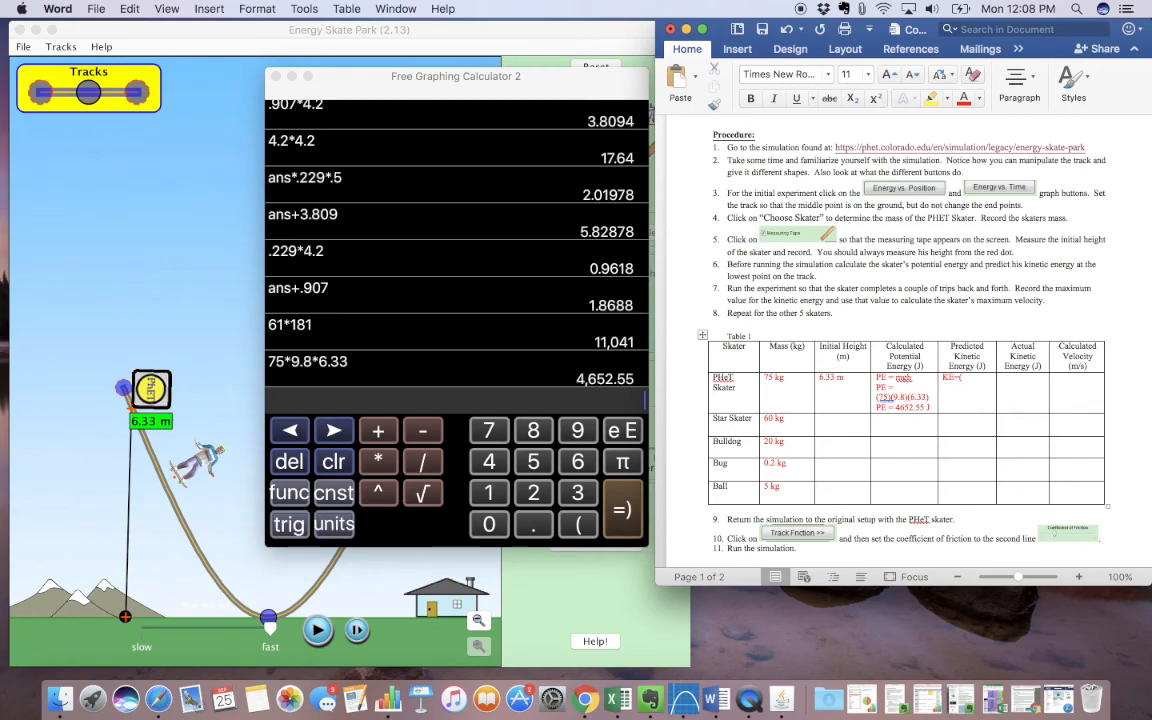
text((.5)
key(BackSpace)
text(5mgh)
key(BackSpace)
key(BackSpace)
text(v)
drag(980, 381, 982, 383)
click(877, 100)
click(976, 389)
click(987, 380)
click(966, 398)
click(986, 387)
key(Return)
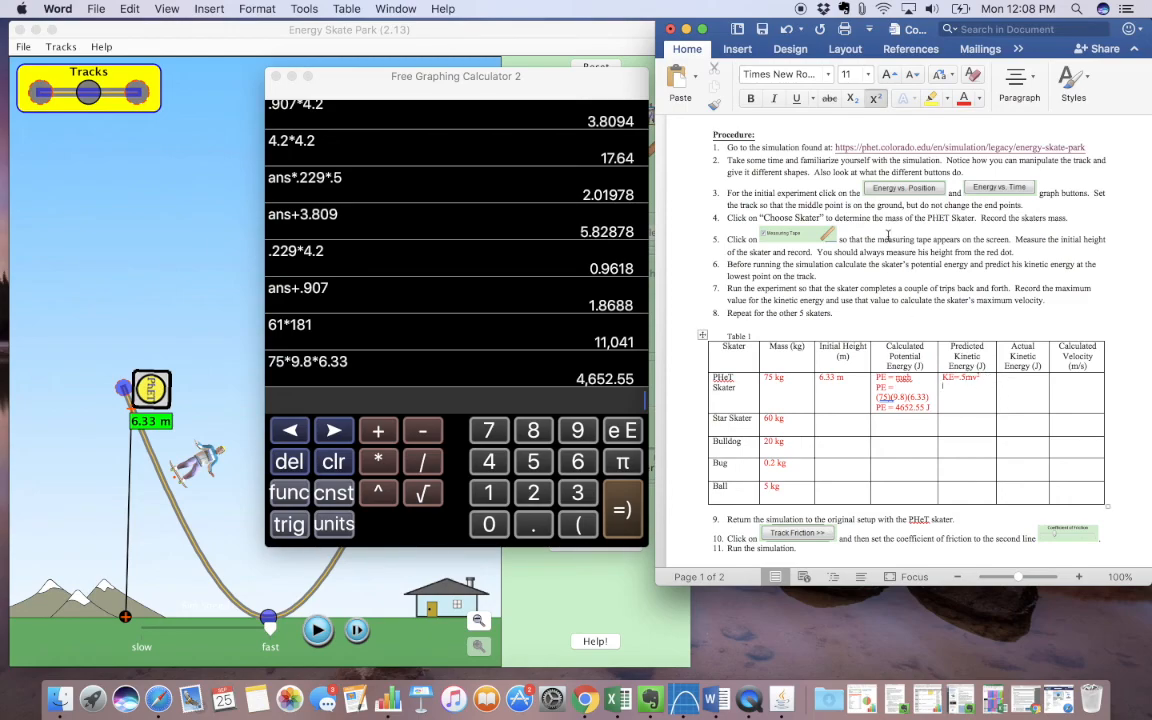
Write KE = (.5)(75)( in normal text as the second line of the PhET Skater's predicted kinetic energy.
click(875, 98)
text(KE )
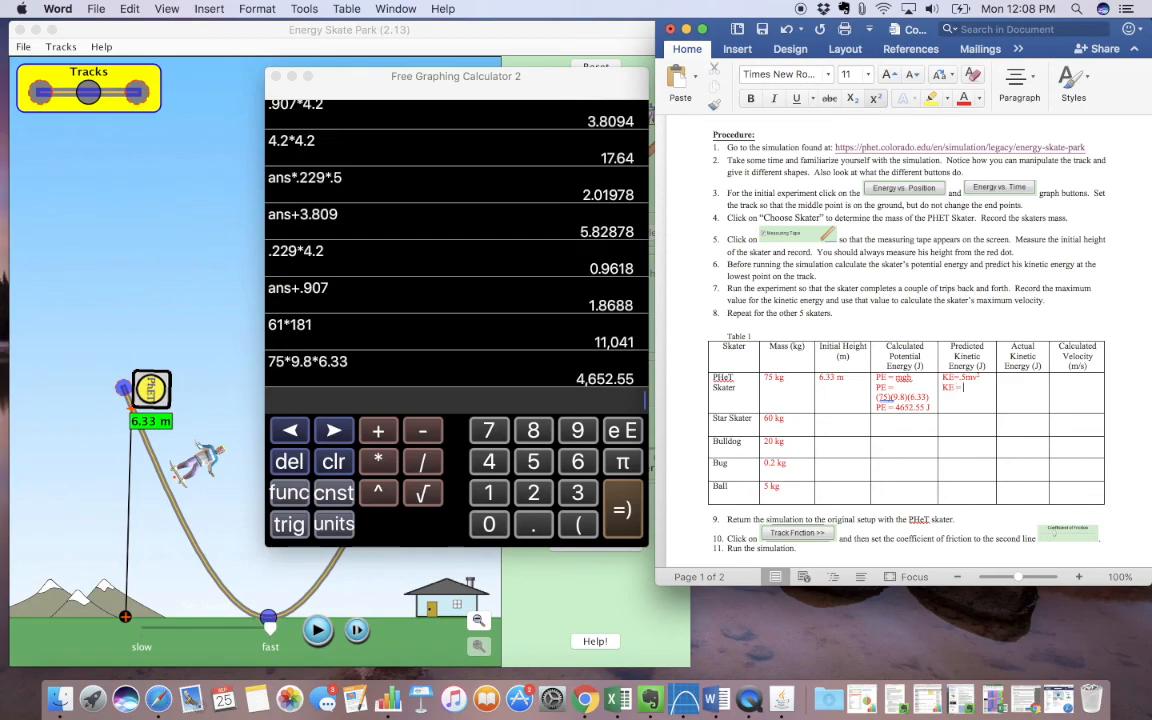
text(= (.5)(75)()
Move the calculator window clear of the simulation and bring Energy Skate Park to the front.
drag(332, 78, 398, 642)
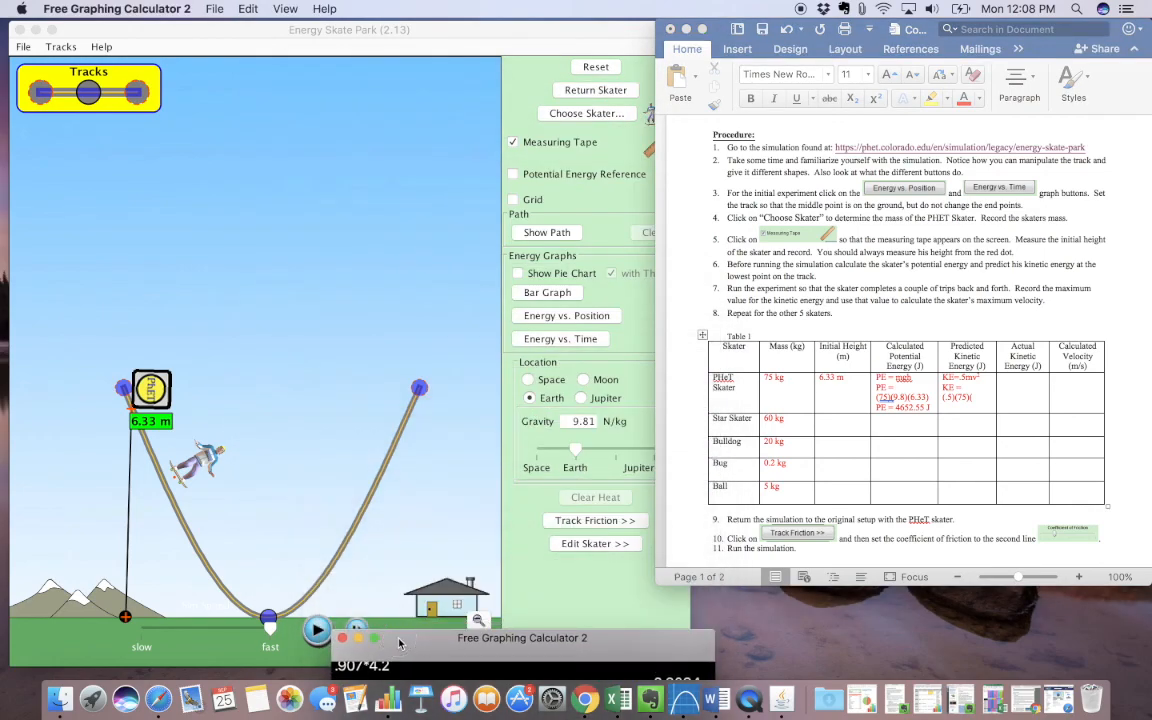
click(411, 530)
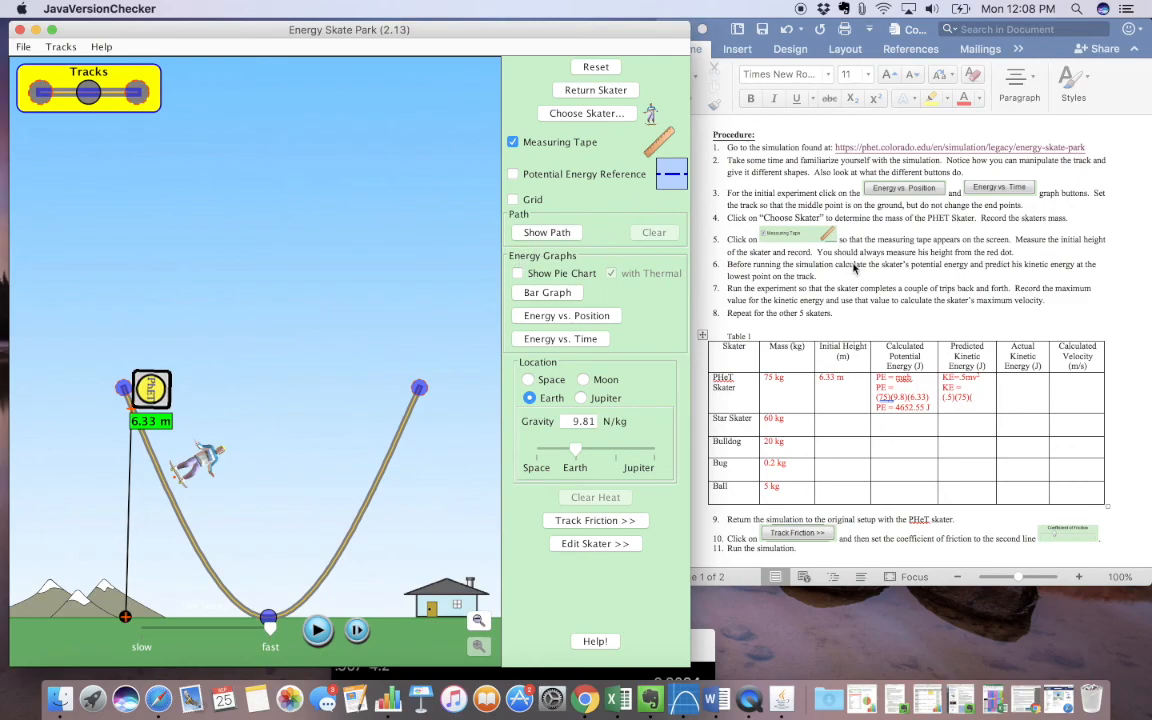
click(852, 264)
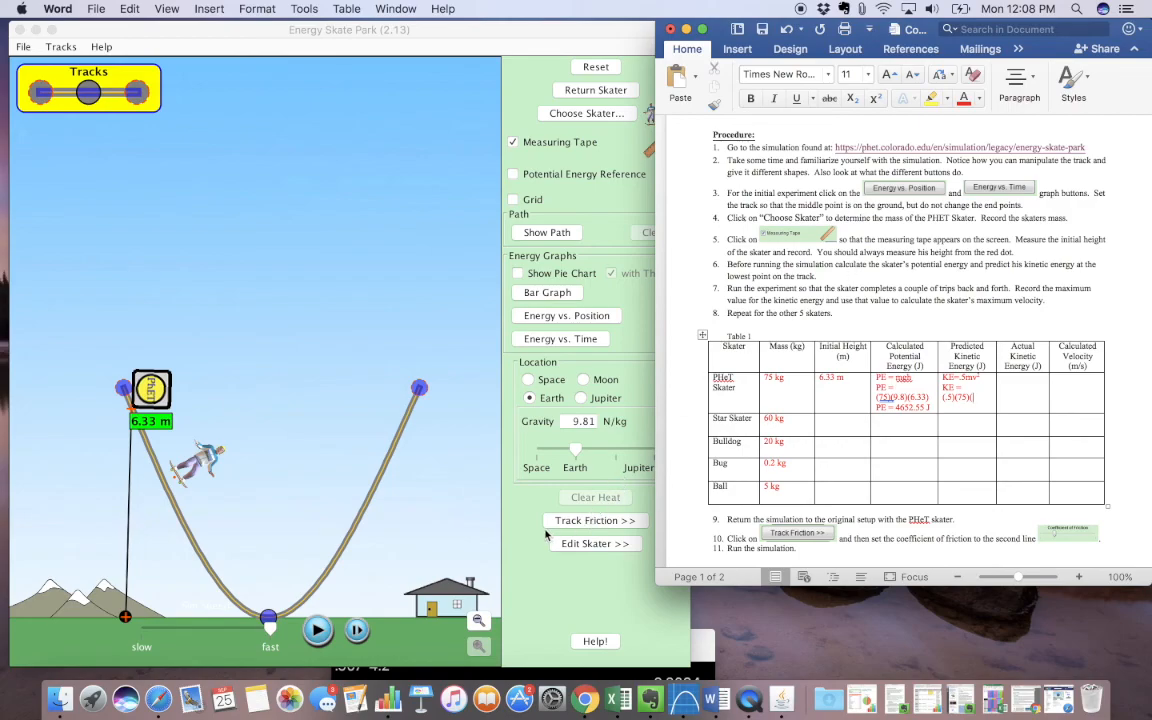
click(495, 480)
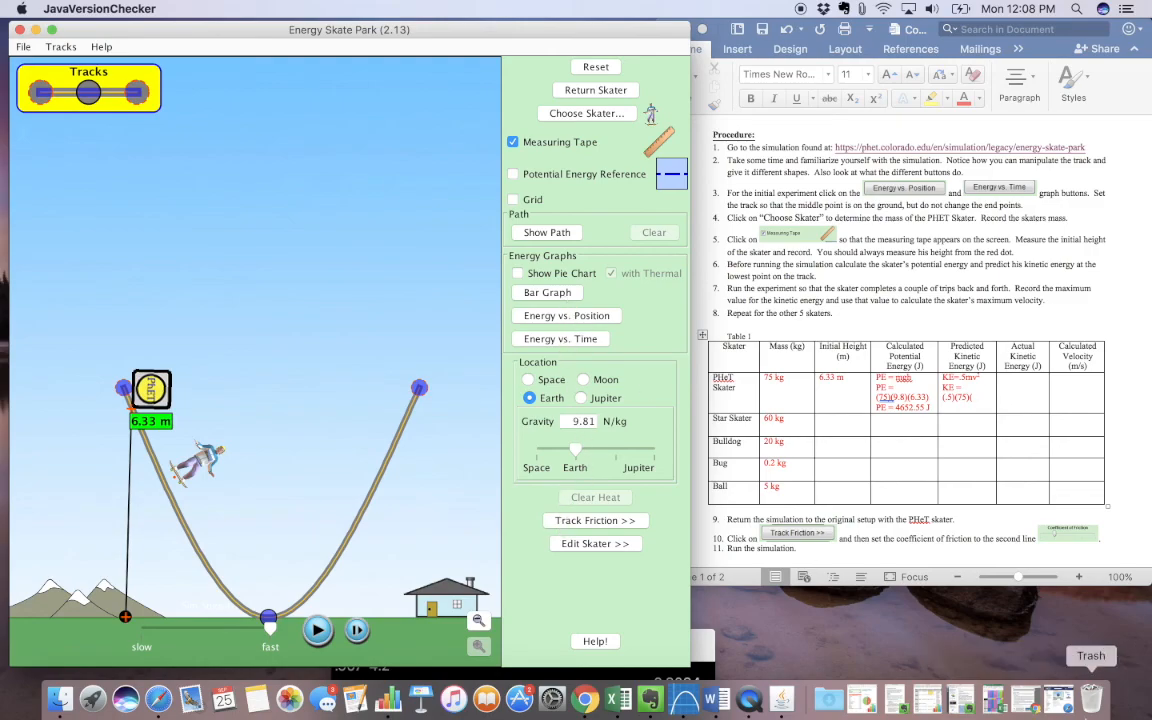
Open the Energy vs. Position and Energy vs. Time graphs and move the time graph clear of the track.
click(543, 318)
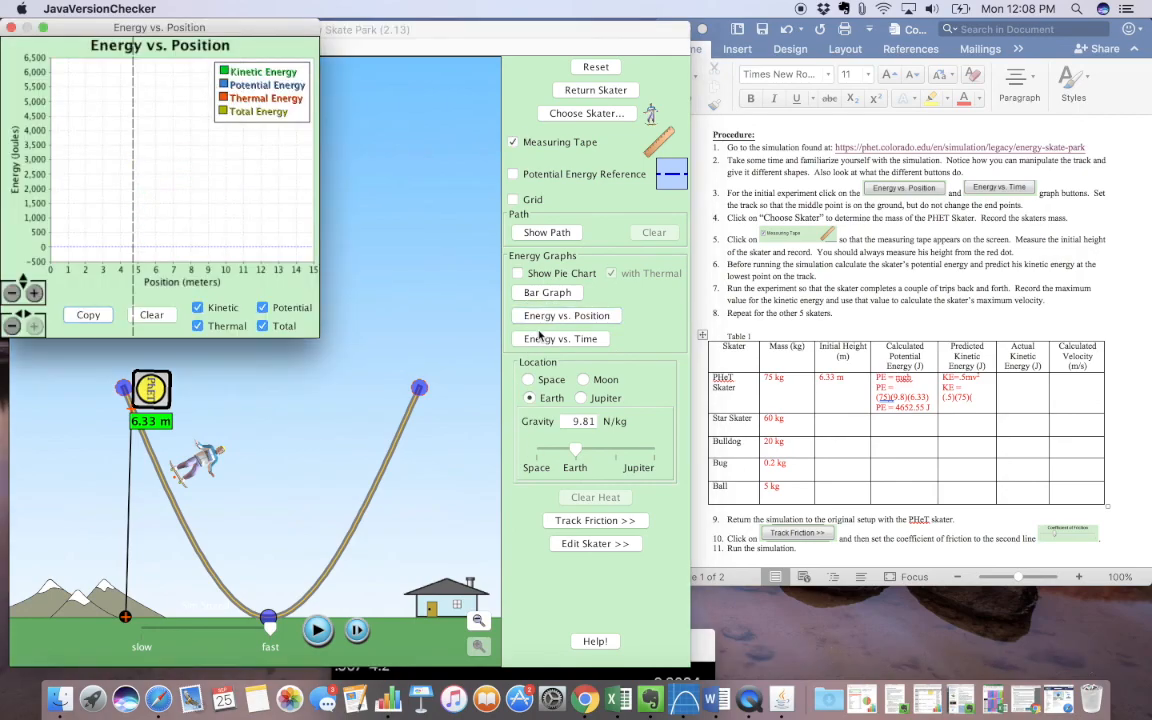
click(540, 339)
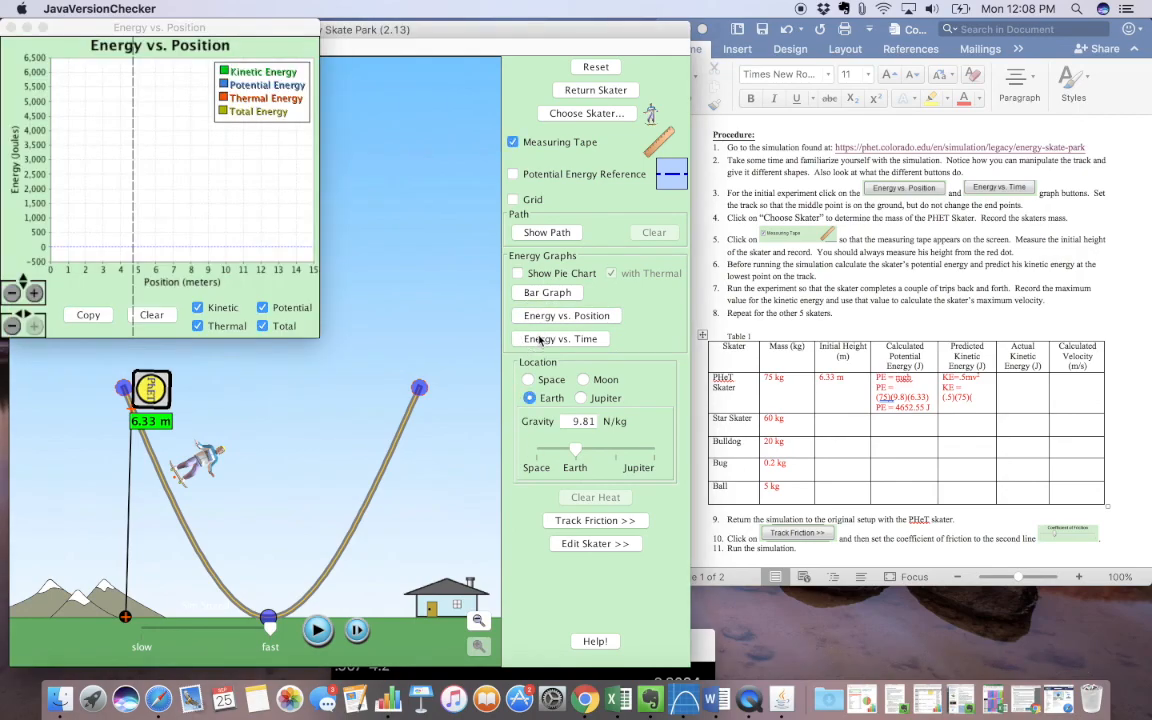
drag(550, 369, 389, 240)
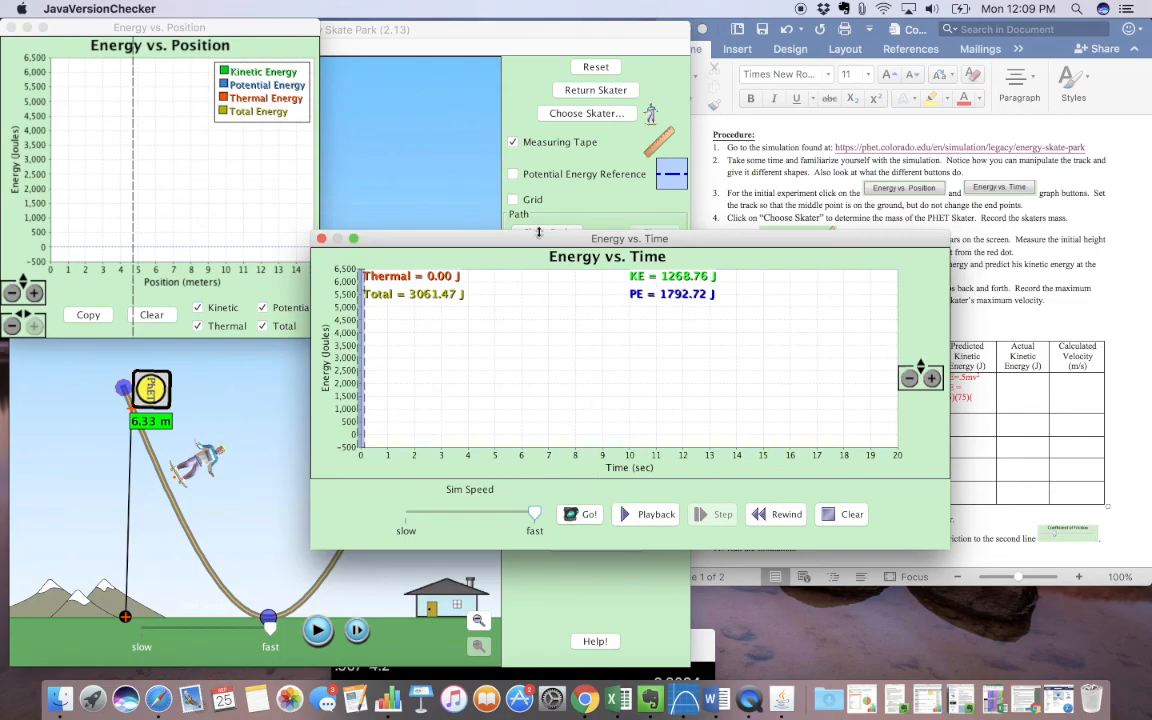
drag(540, 246, 448, 8)
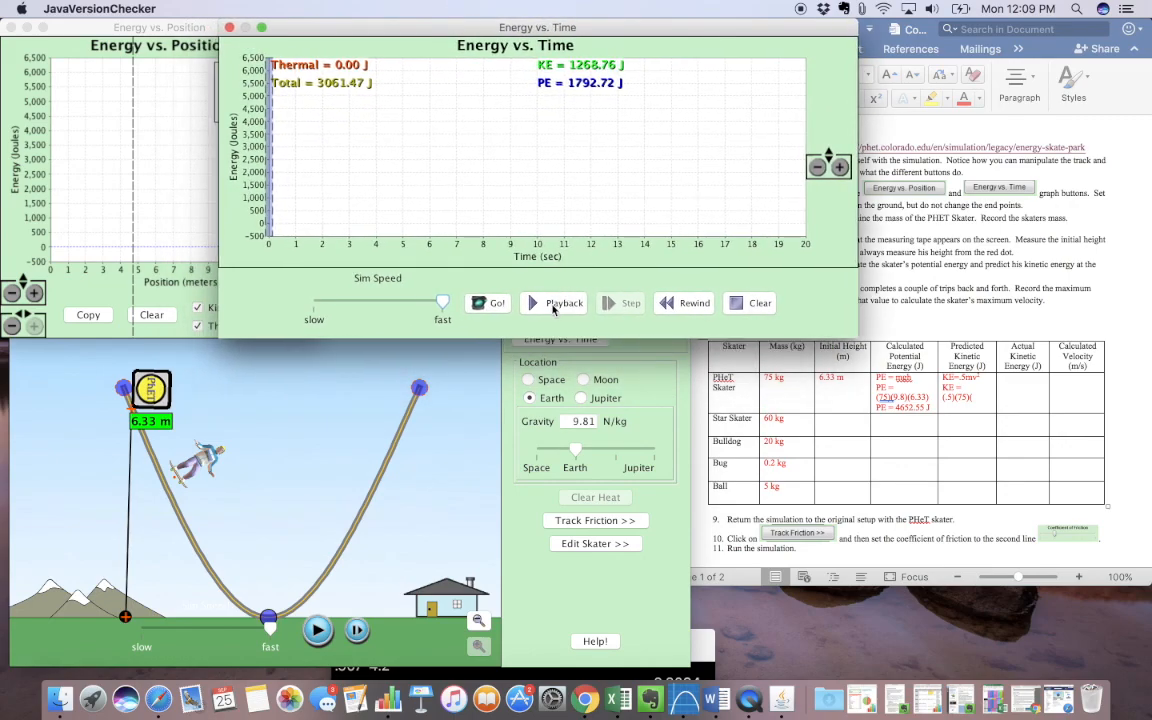
Run the simulation so the skater passes the track's lowest point, and pause it on the far slope.
click(553, 305)
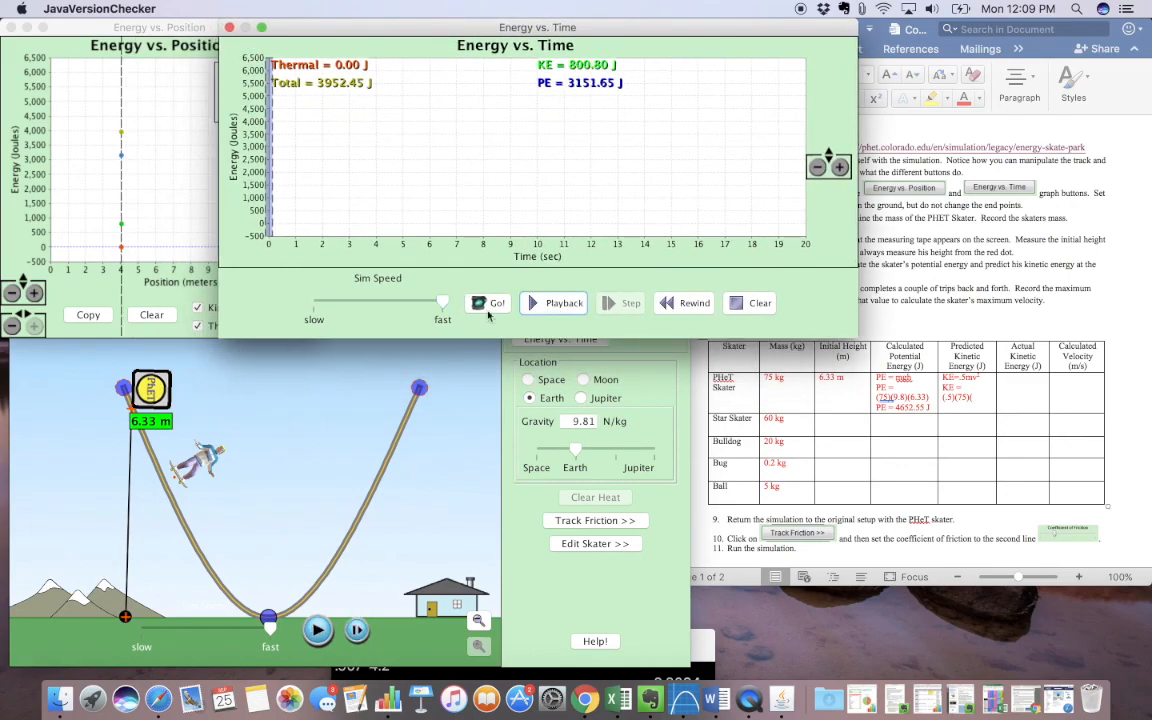
click(317, 630)
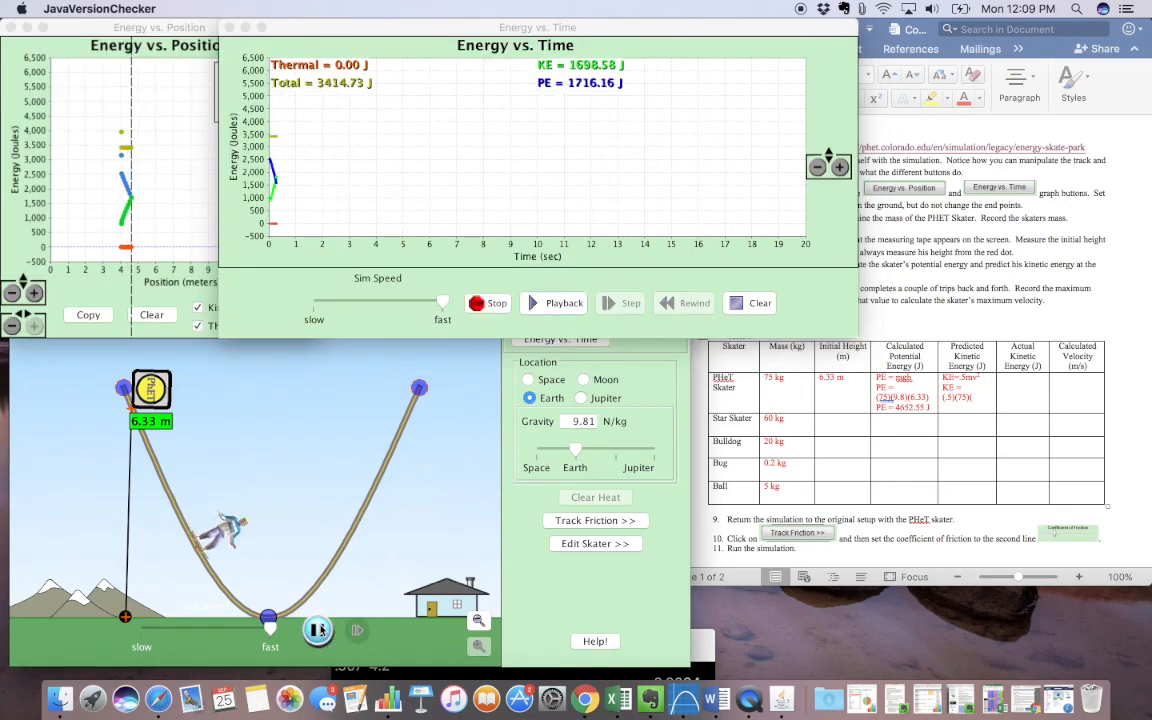
click(317, 630)
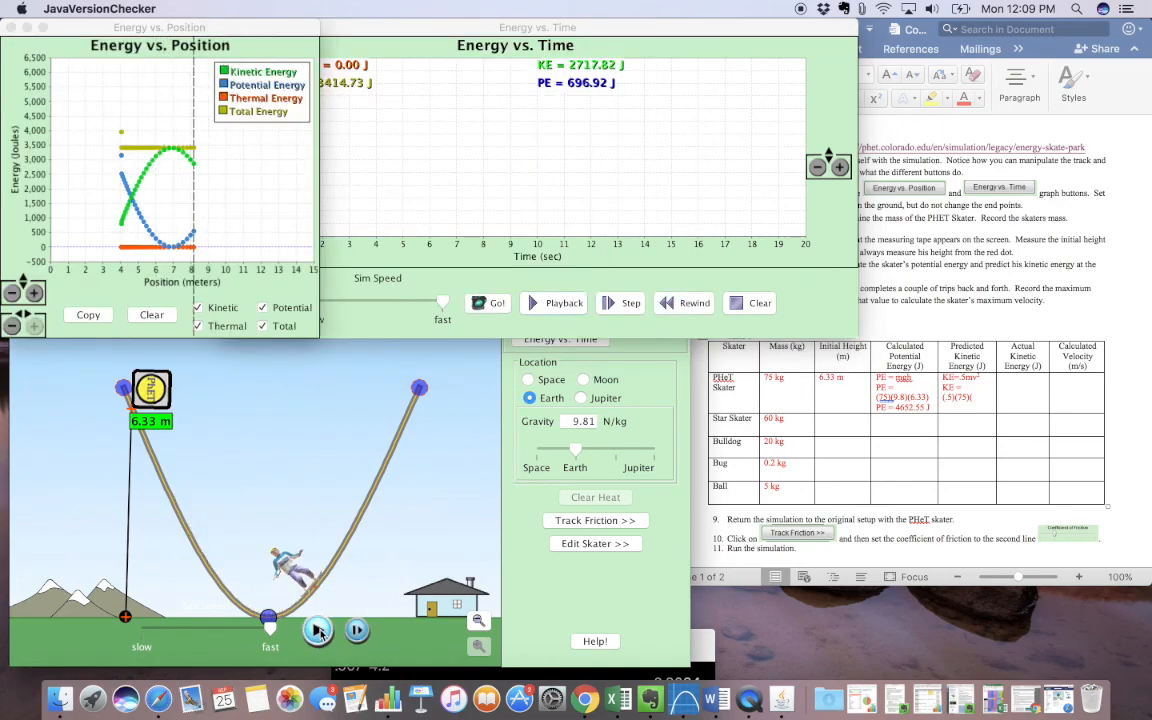
Read the peak kinetic energy on the Energy vs. Position graph and replace the PhET Skater's predicted kinetic energy entry with 3500 J.
click(369, 186)
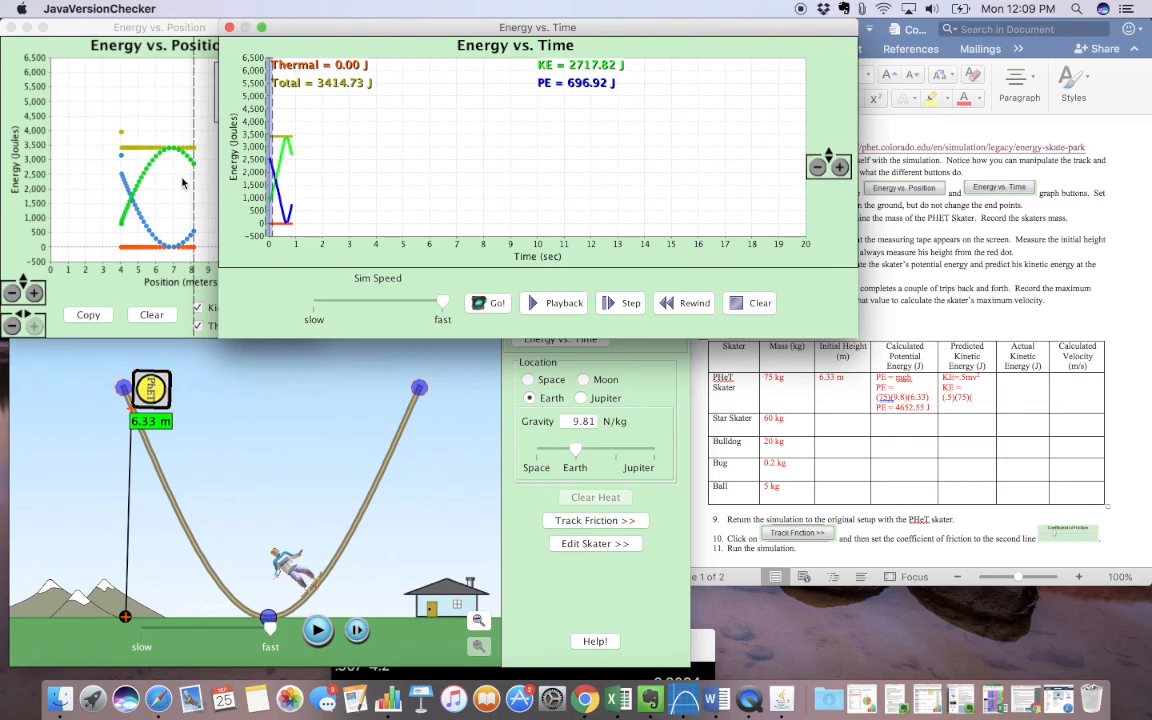
click(164, 160)
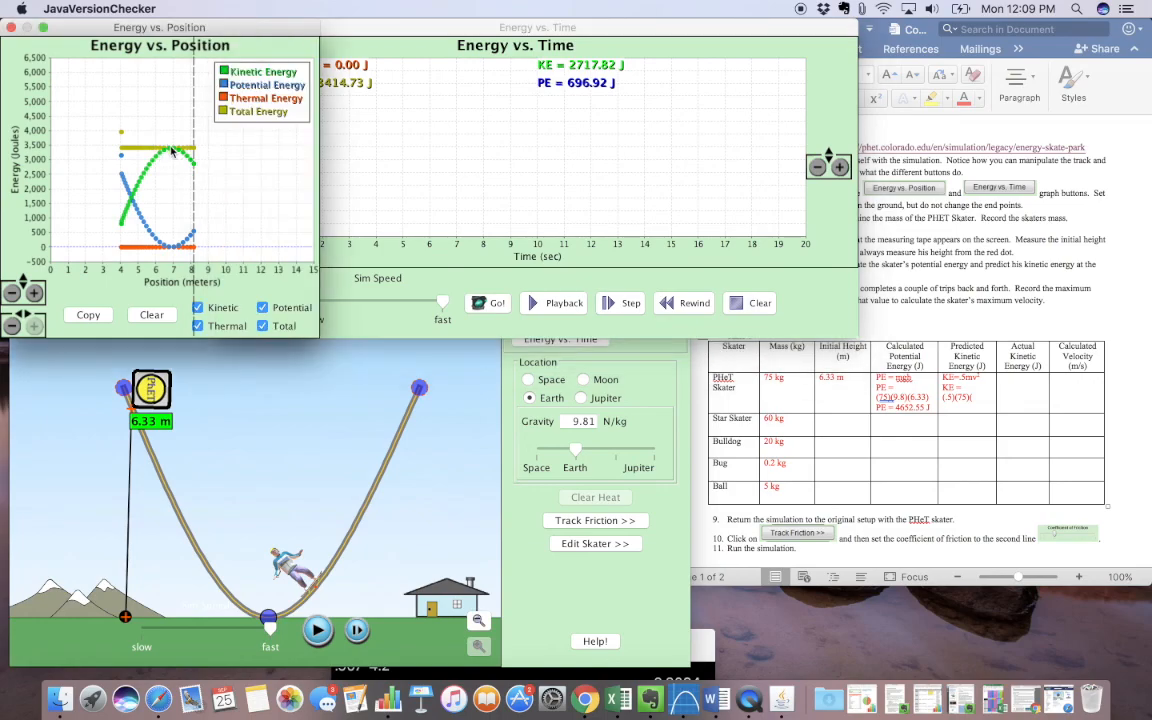
click(172, 150)
click(855, 366)
click(980, 396)
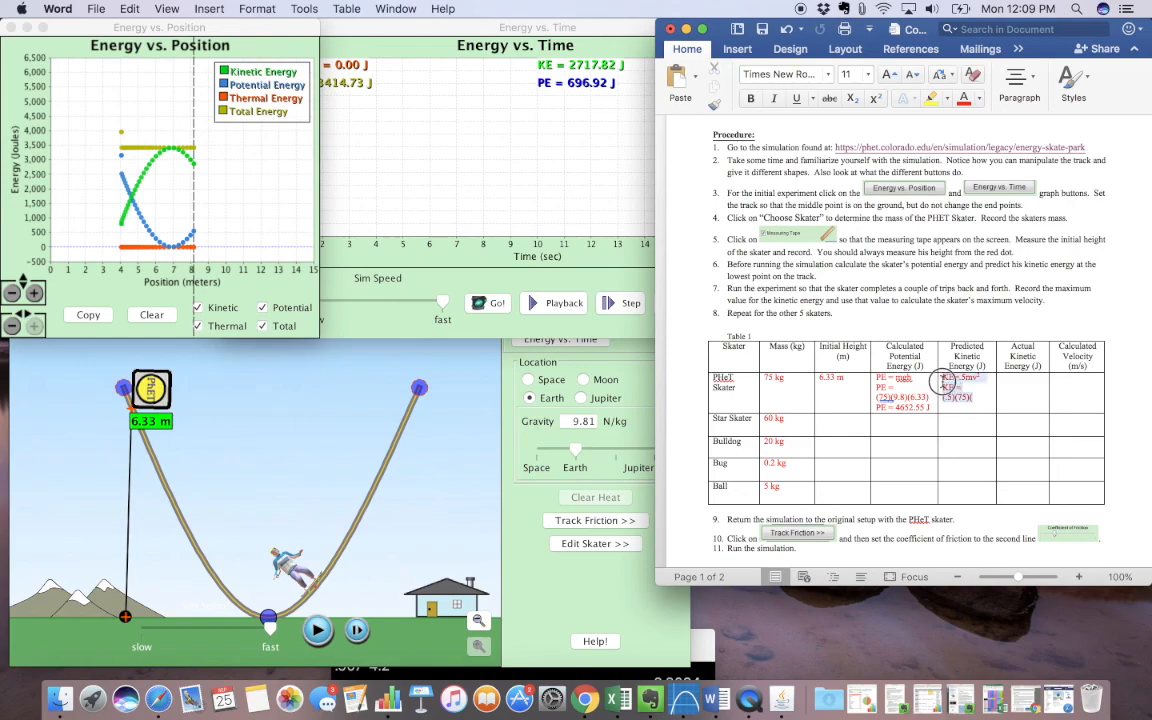
drag(980, 396, 940, 384)
text(3600 J)
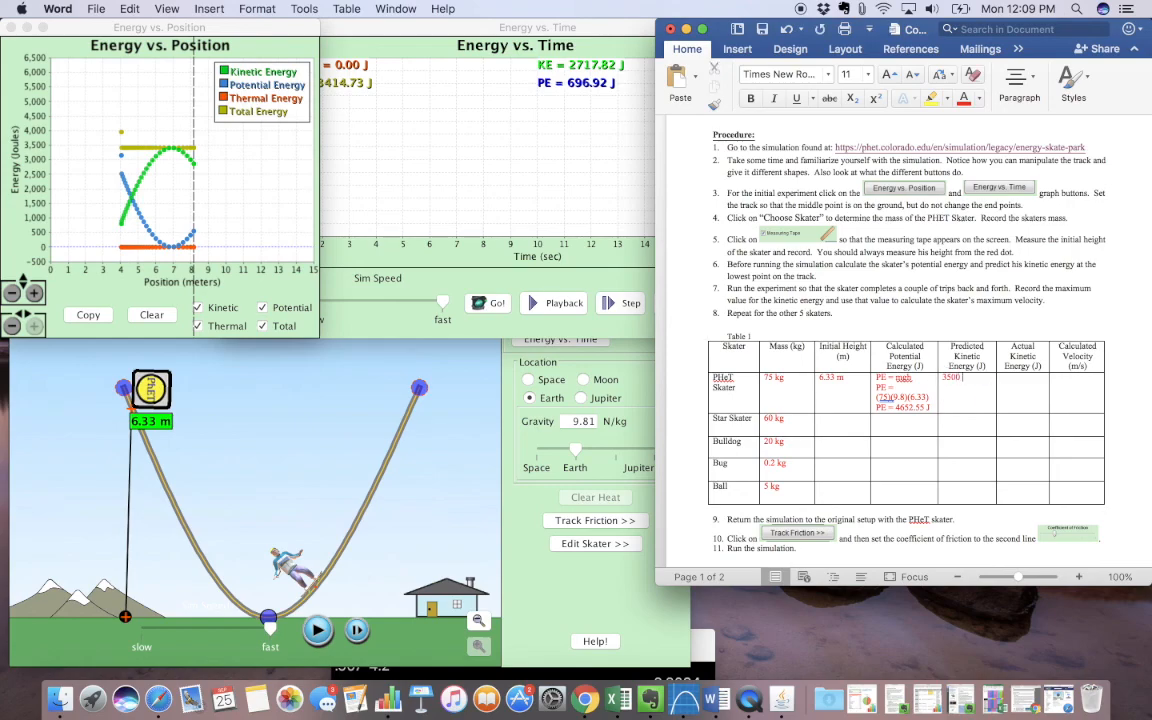
Copy the 3500 J value from the PhET Skater's predicted kinetic energy cell into the Actual Kinetic Energy cell.
click(1031, 385)
scroll(958, 298, down, 2)
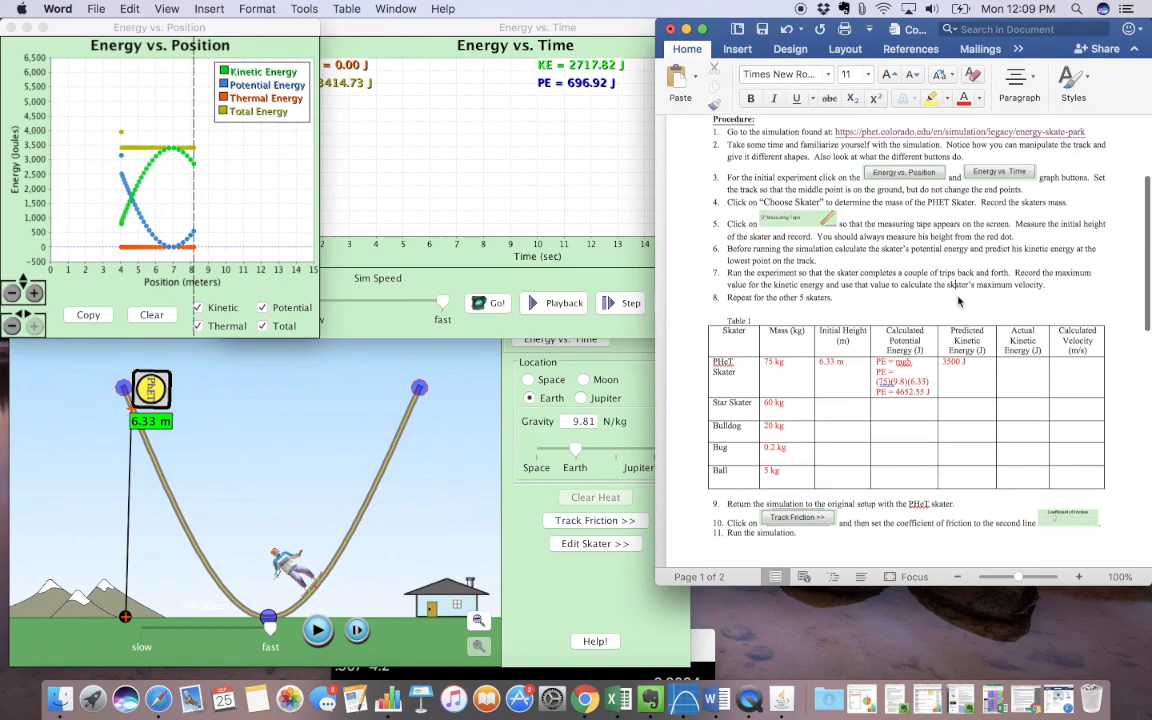
scroll(958, 298, up, 5)
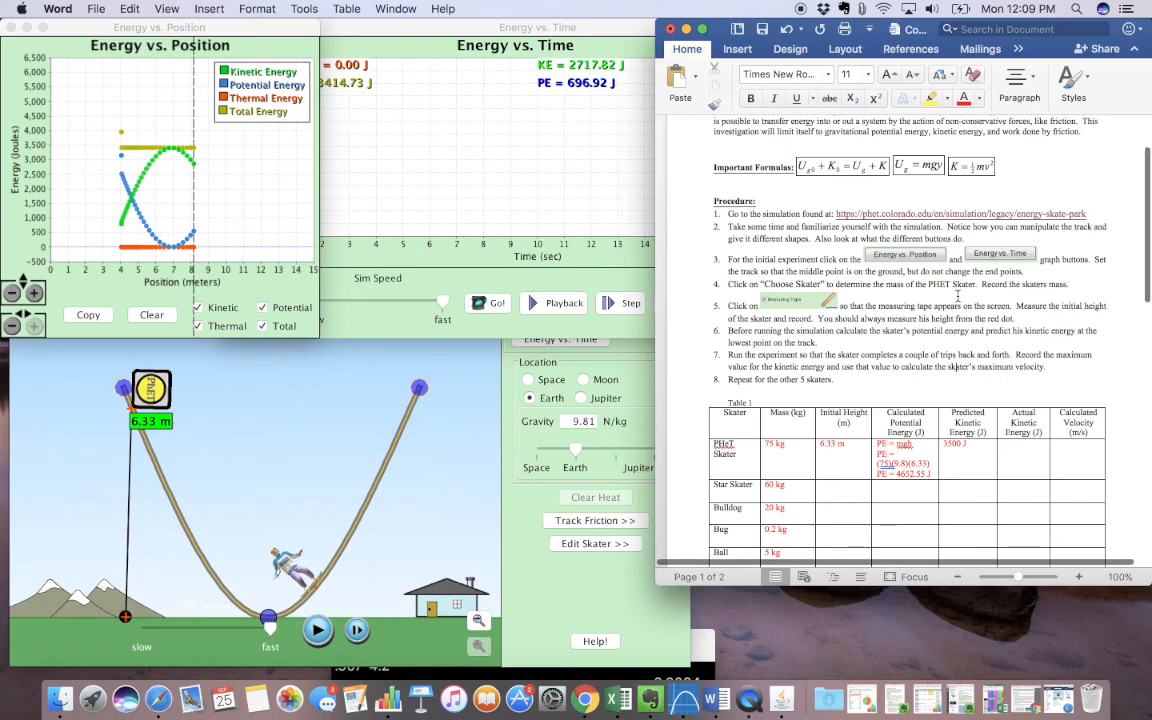
scroll(958, 298, down, 1)
scroll(958, 298, down, 3)
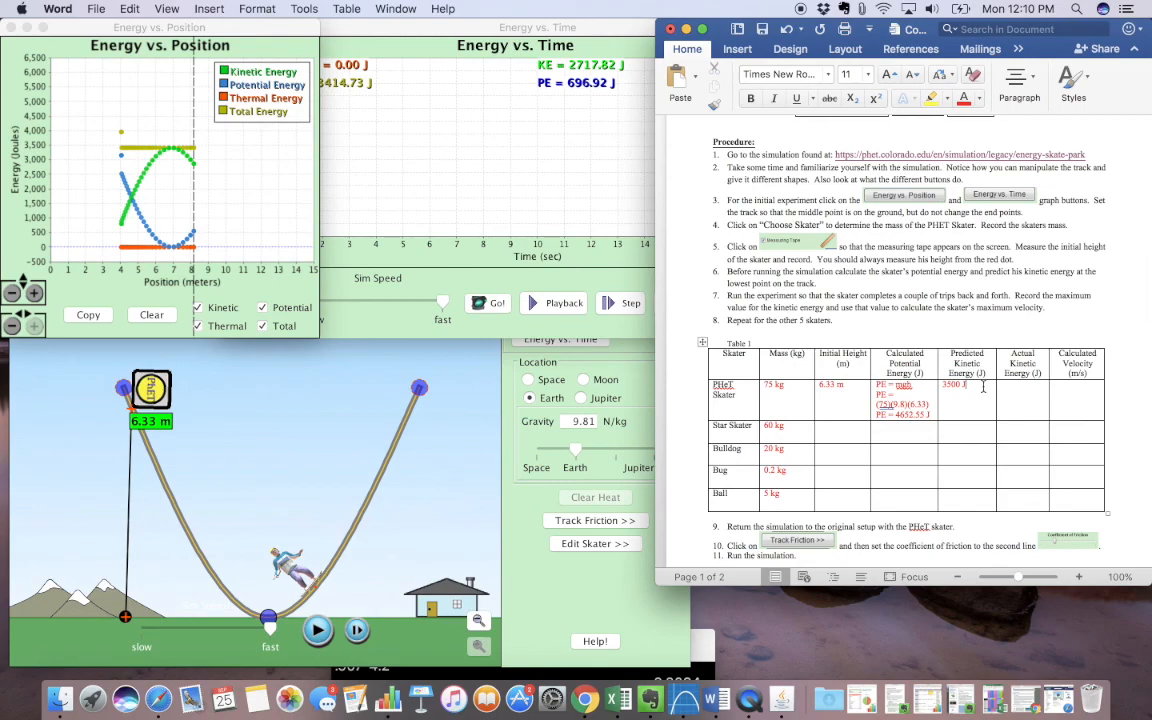
drag(983, 390, 945, 385)
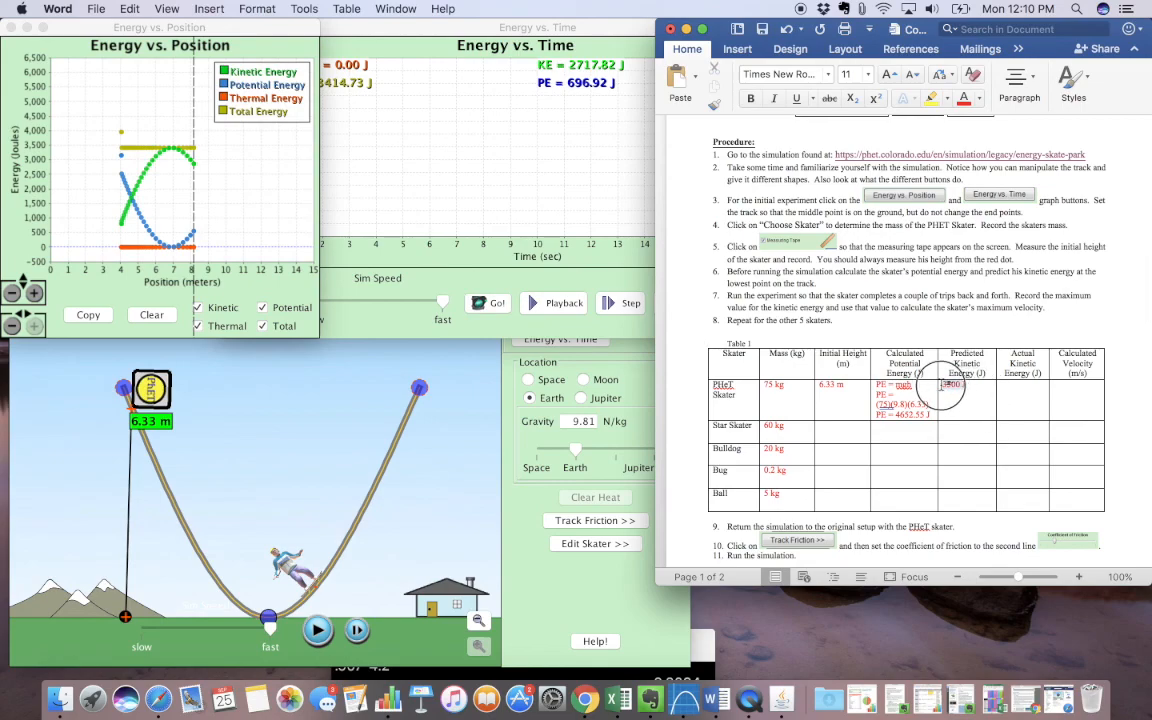
key(super+c)
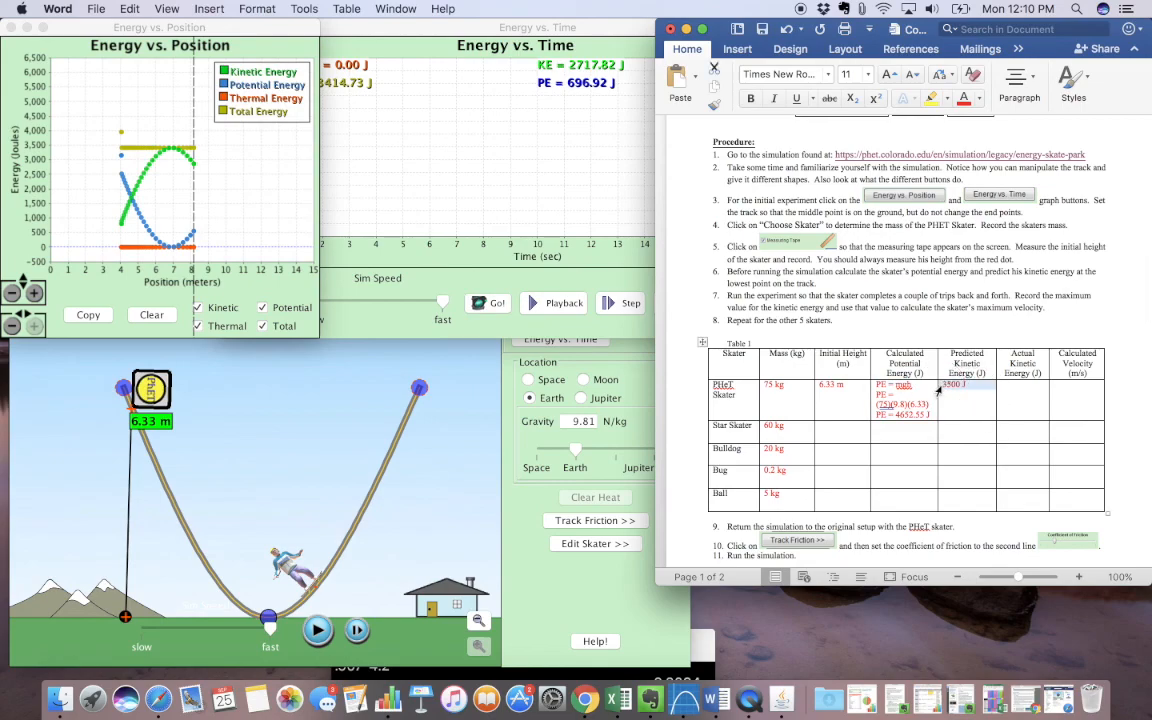
click(1022, 403)
key(super+v)
Replace the PhET Skater's predicted kinetic energy in Table 1 with 4652.55 J.
click(957, 388)
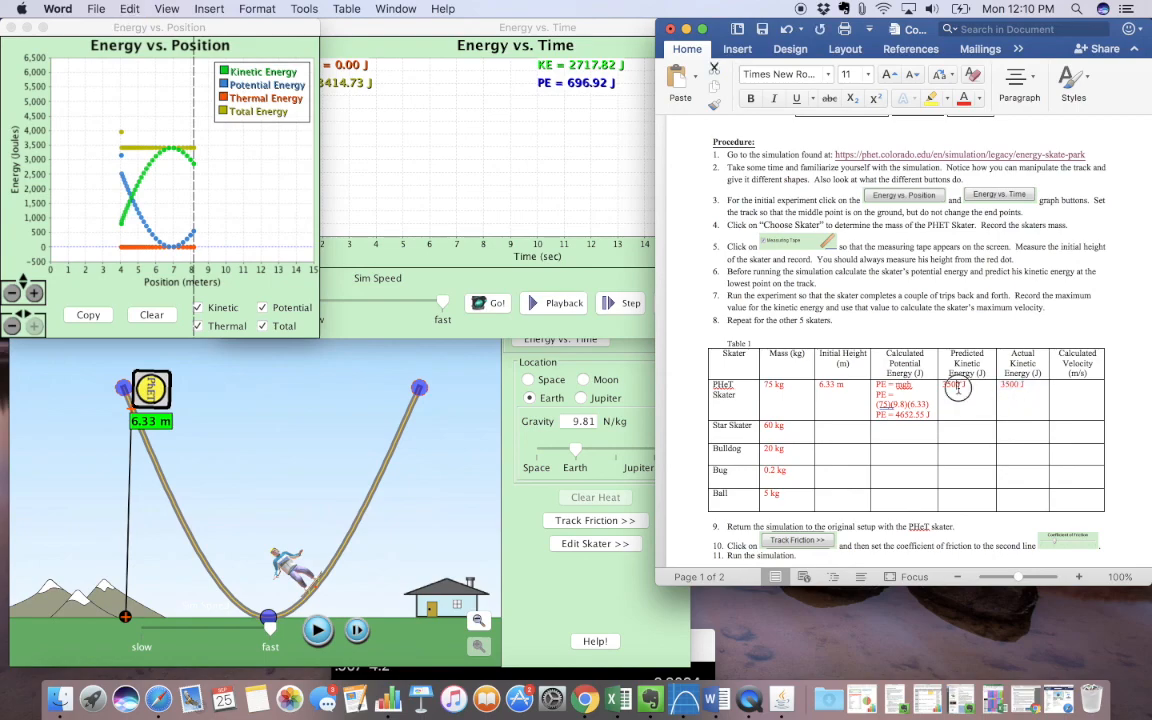
drag(970, 385, 945, 386)
key(BackSpace)
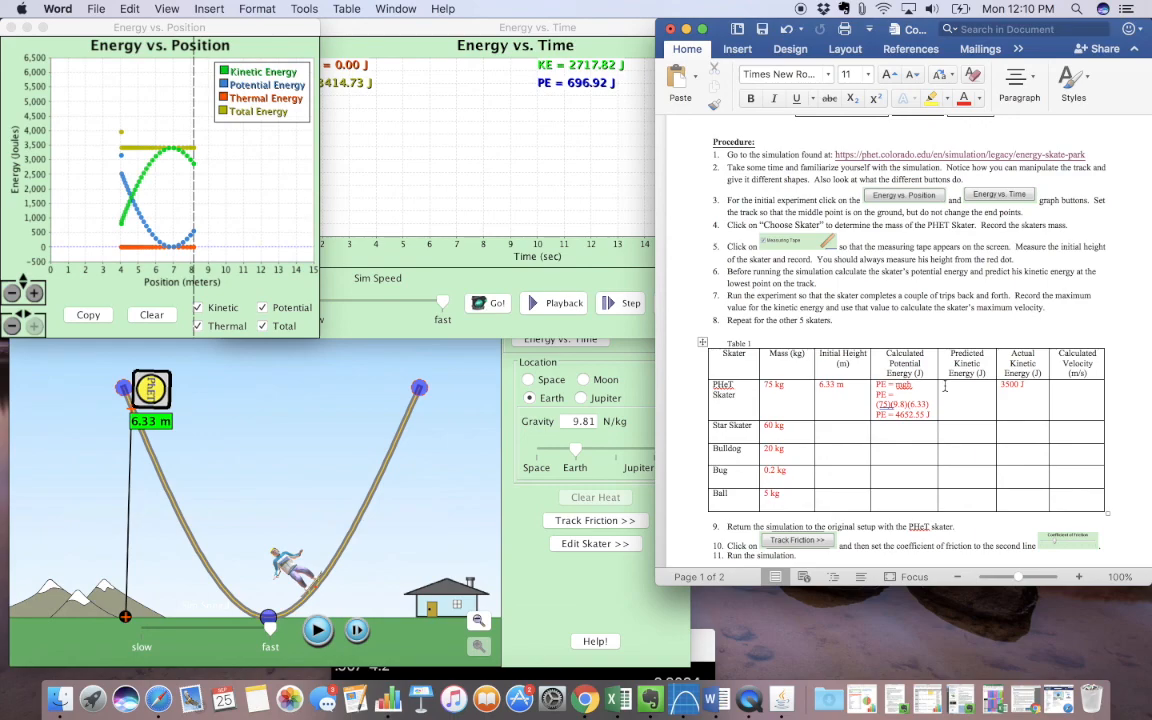
text(4652.55 J)
Enter KE = .5mv² with a superscript 2 in the PhET Skater's Calculated Velocity cell.
click(1084, 404)
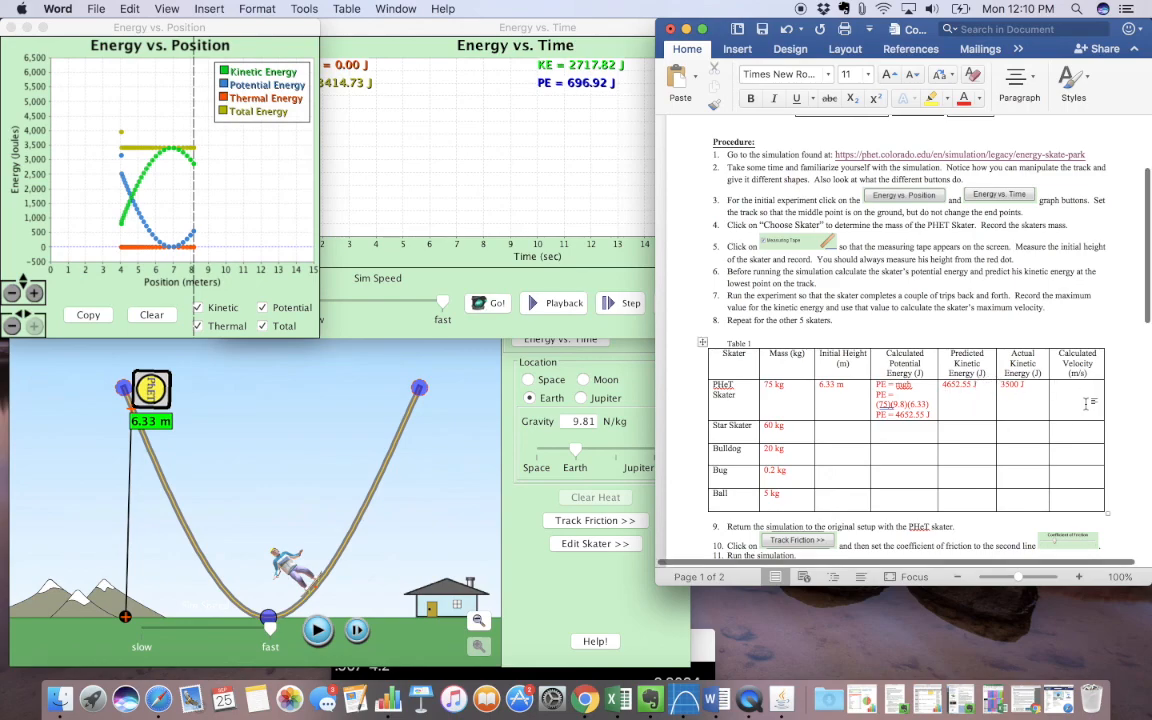
text(KE=)
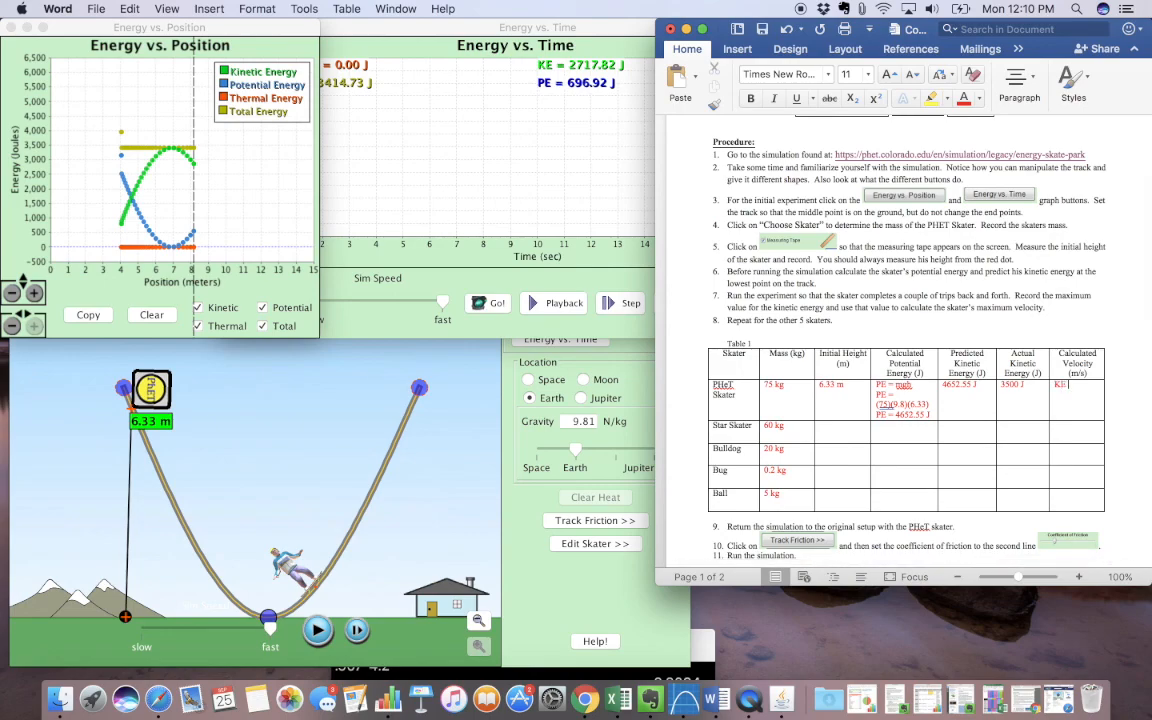
key(BackSpace)
text(.5mv2)
drag(1099, 386, 1094, 385)
click(875, 98)
Insert a line between Table 1 and procedure step 9 reading KE = .5mv², with the 2 as superscript.
scroll(1030, 420, down, 5)
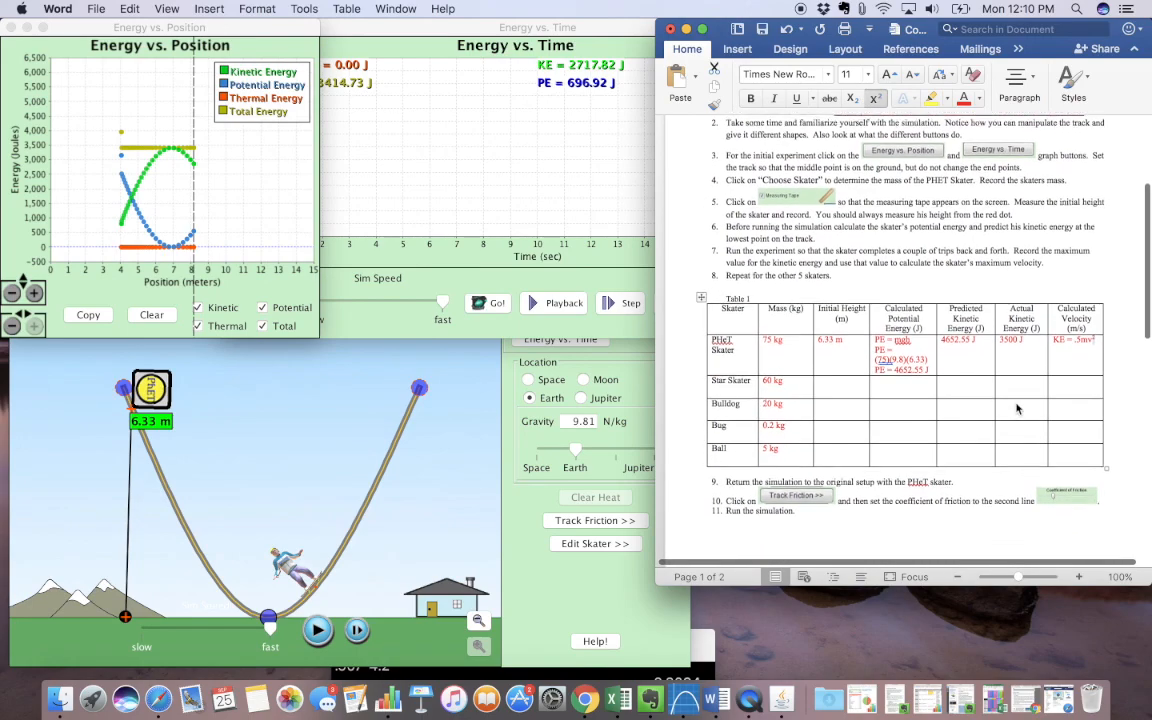
click(1050, 439)
key(Return)
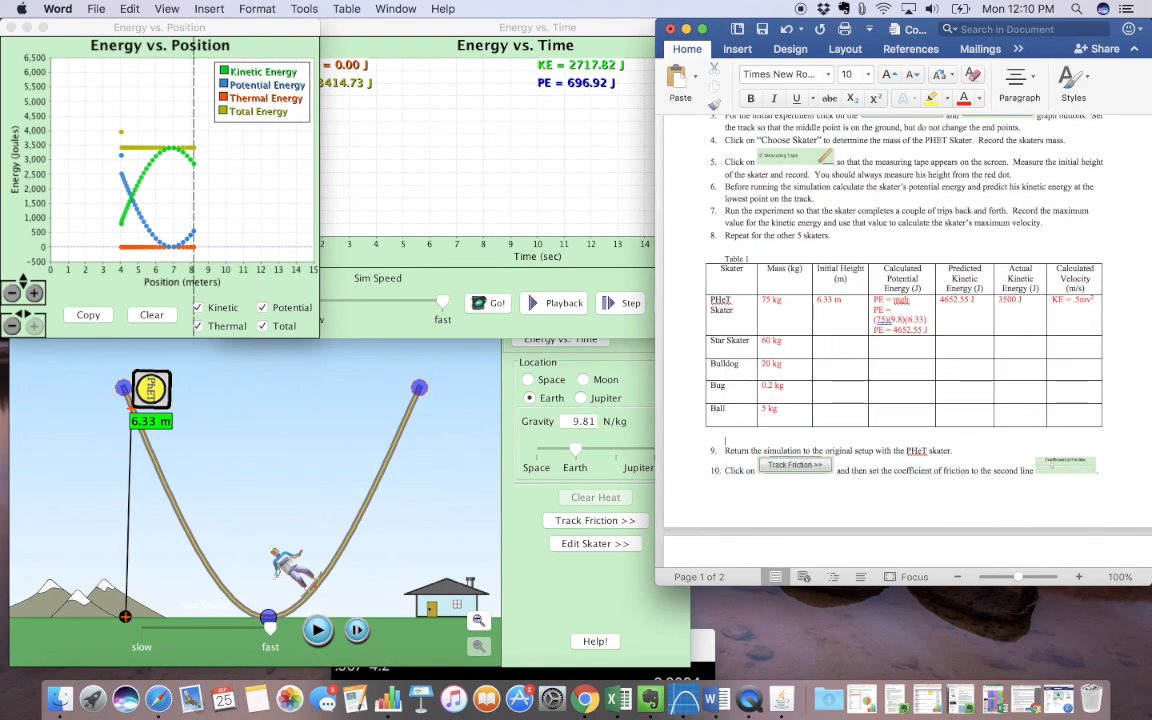
text(KE = .5mv2)
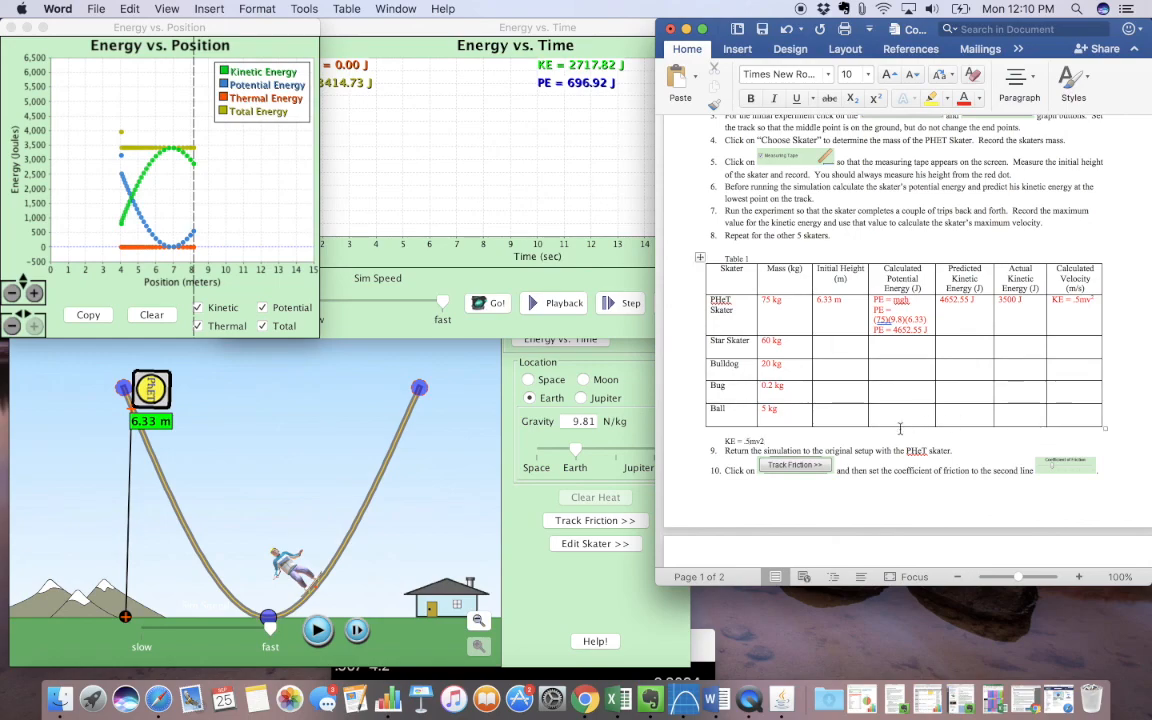
click(760, 440)
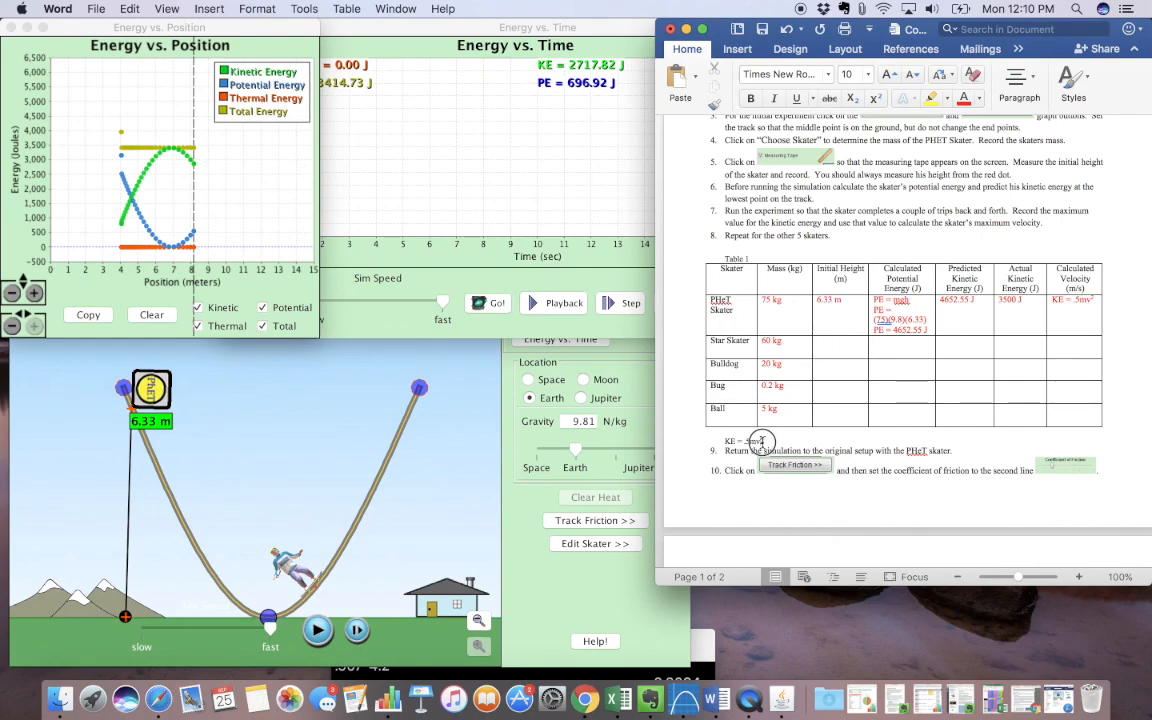
click(874, 98)
Color the KE = .5mv² line below Table 1 red and start a new line beneath it without superscript.
drag(718, 441, 766, 441)
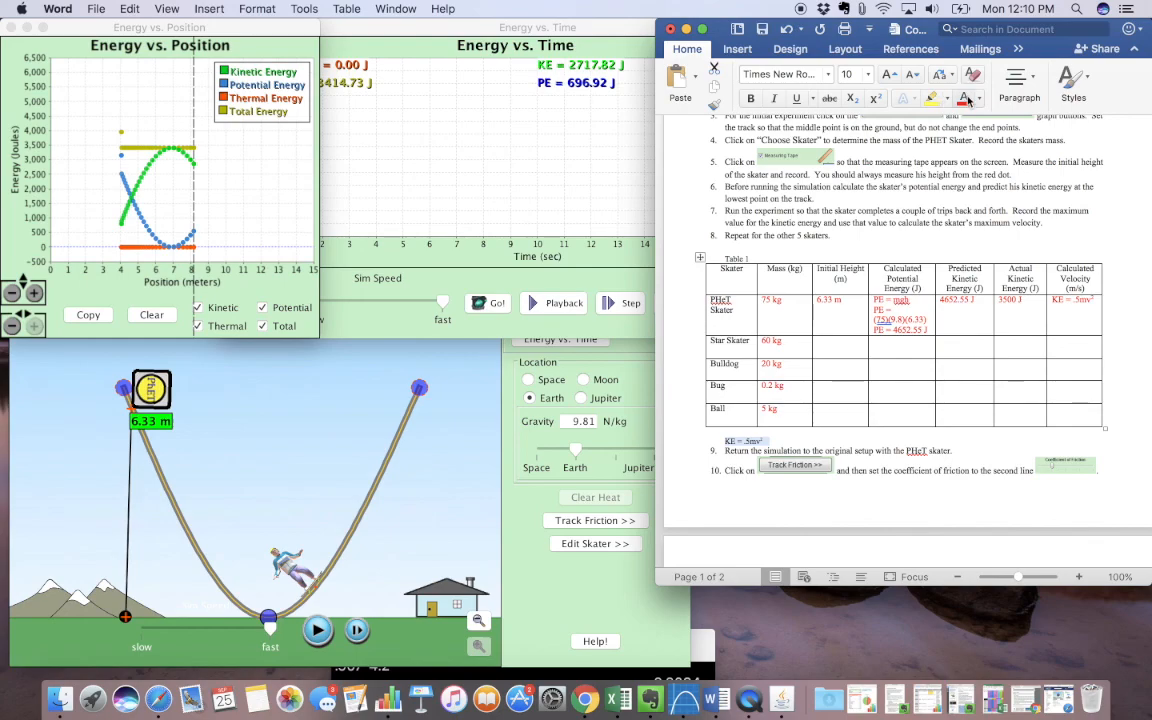
click(822, 440)
key(Return)
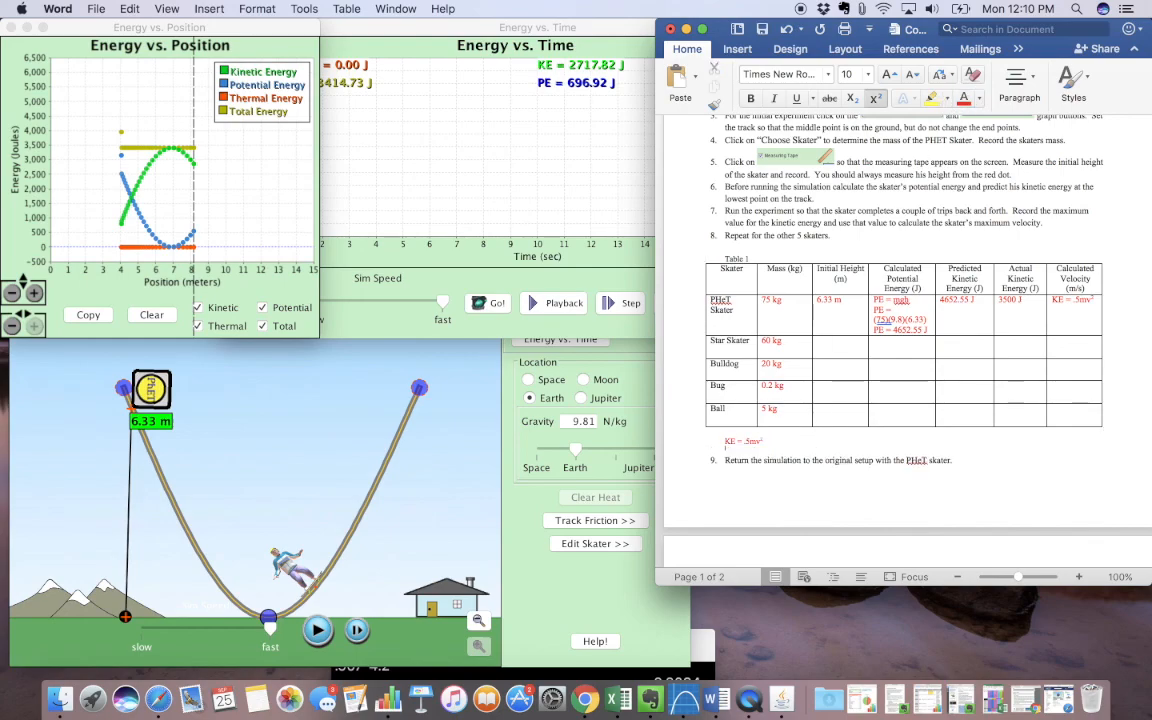
click(875, 99)
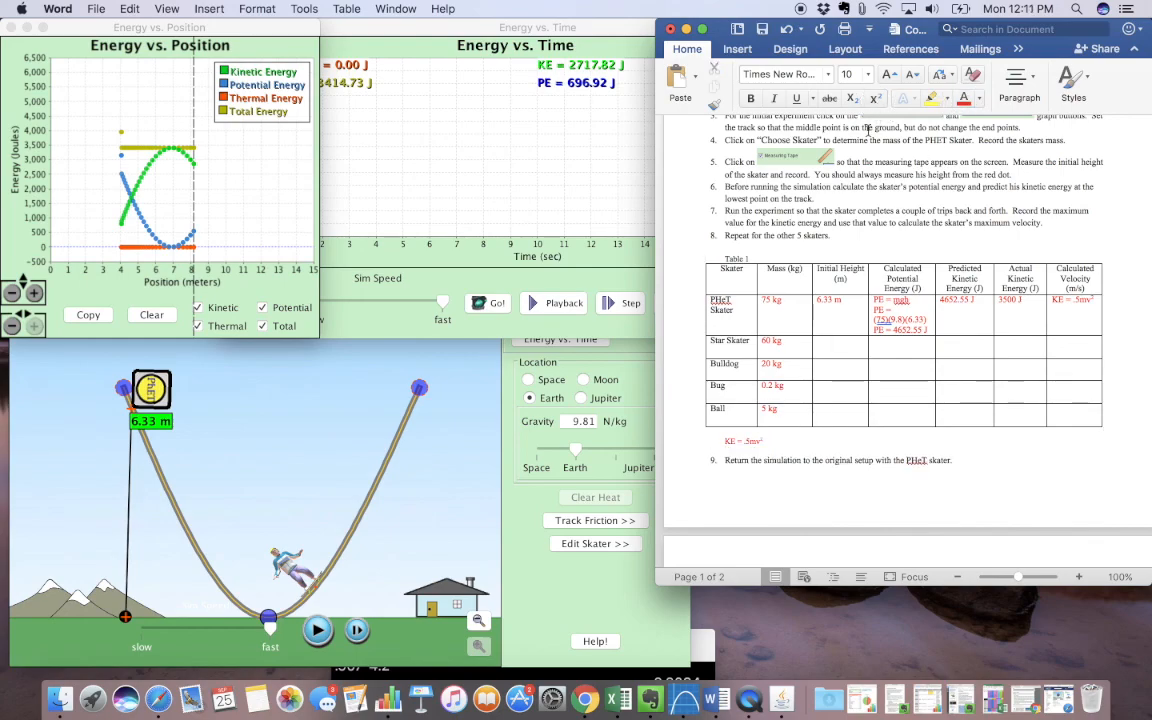
Add the line KE = (.5)(75)v² with a superscript 2 under the formula, and begin the following line with 3500 =.
text(KE = (.5)(75)v2)
key(Return)
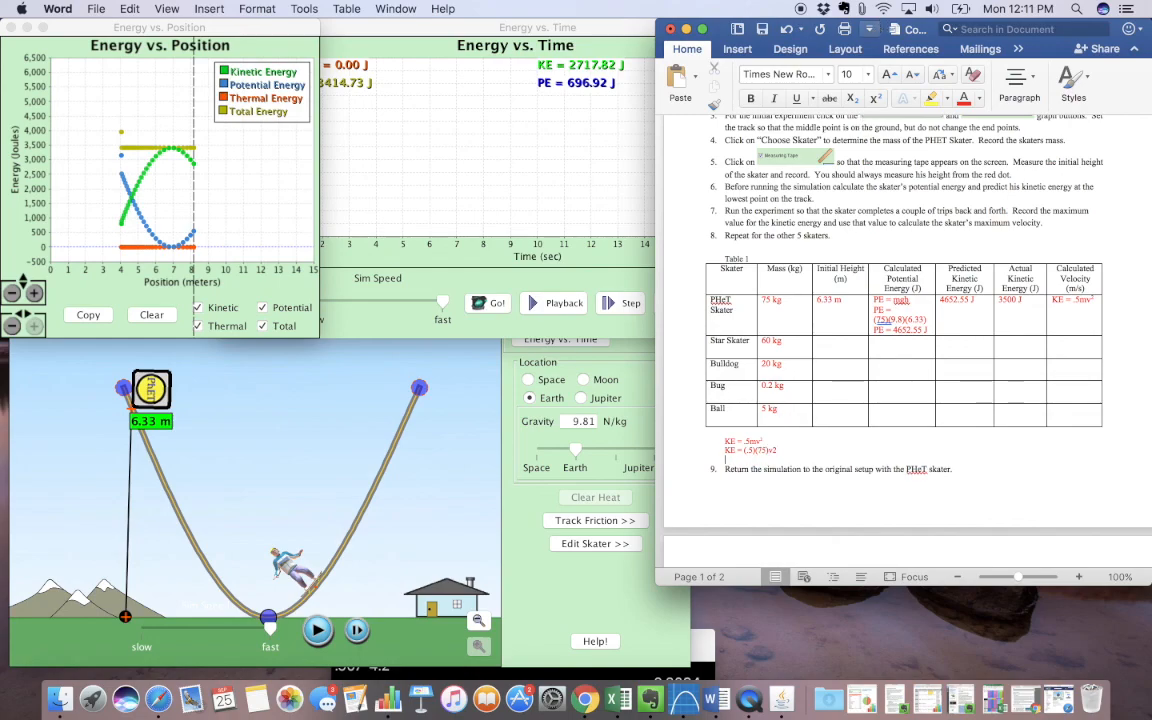
click(775, 450)
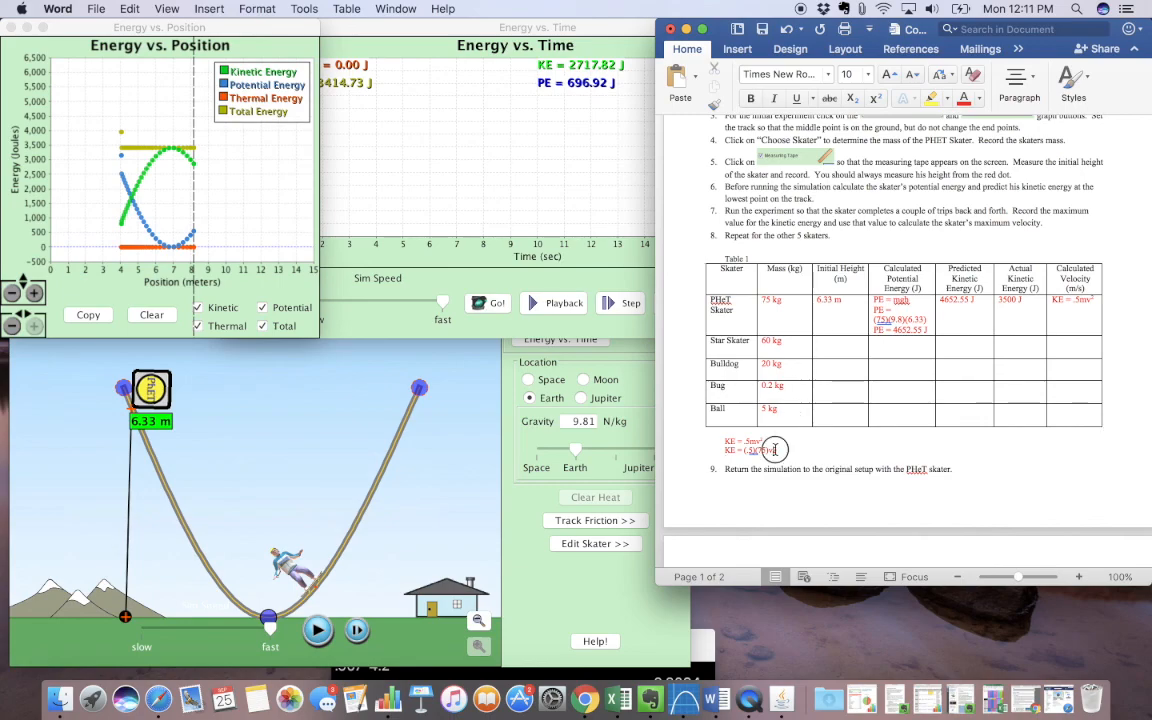
click(872, 99)
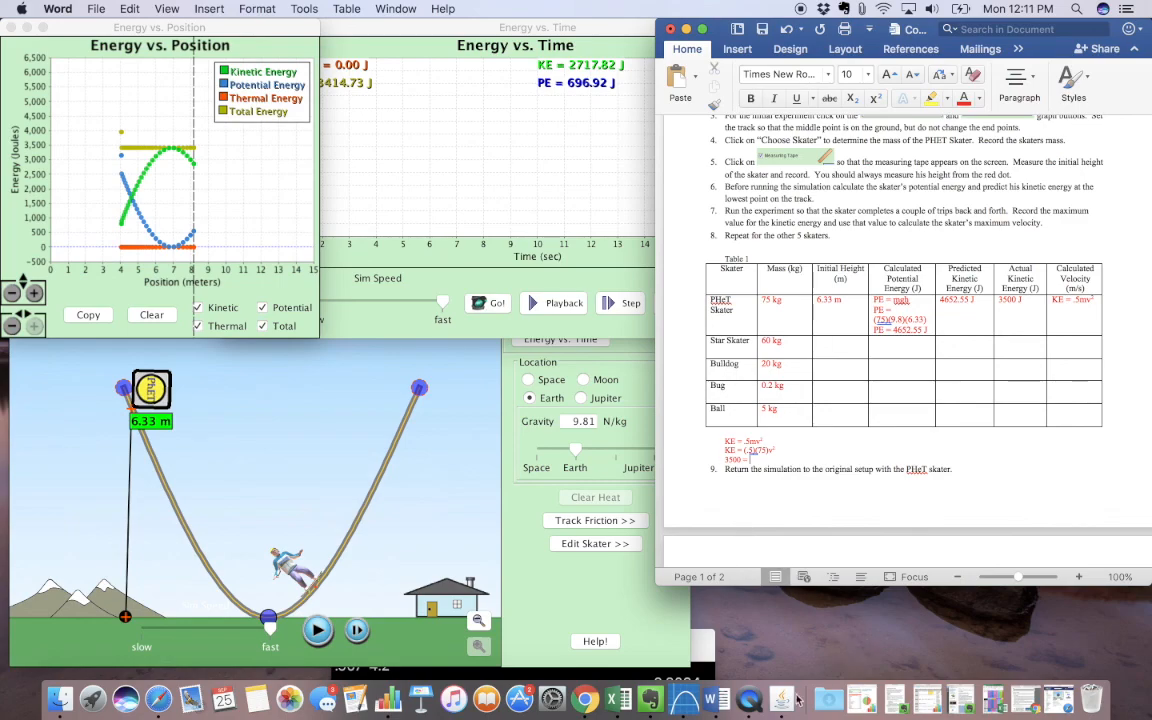
Switch to Free Graphing Calculator 2 and compute .5*75.
click(748, 703)
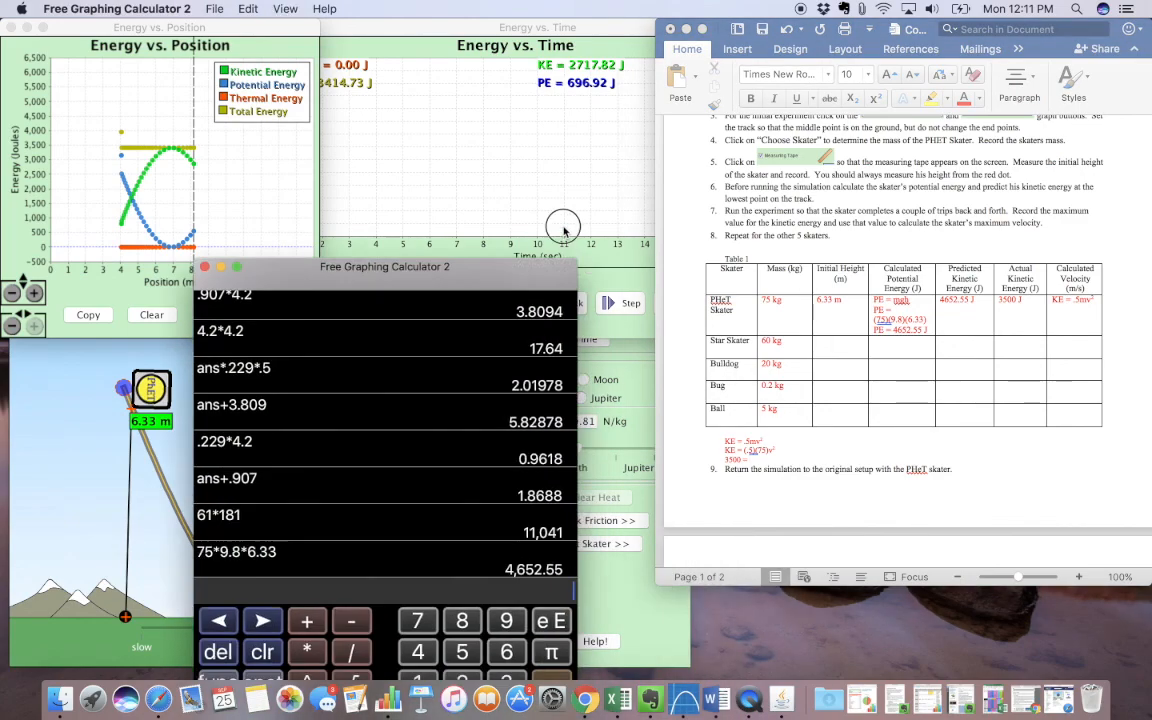
text(.5)
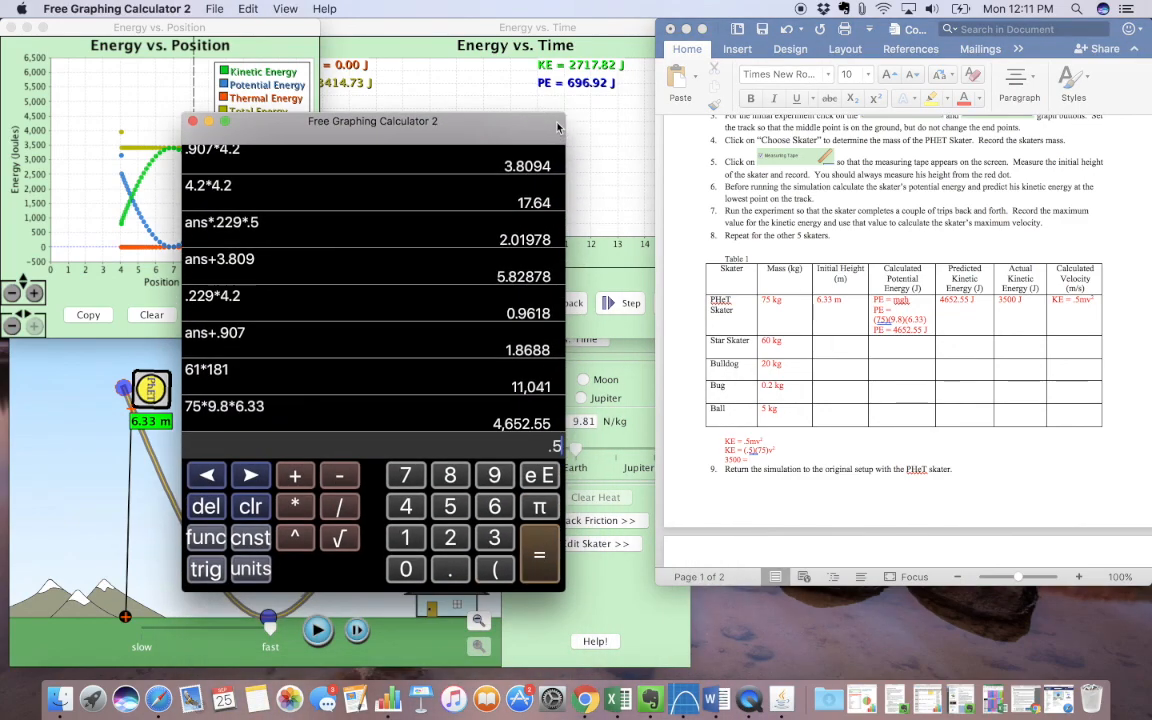
text(*75)
key(Return)
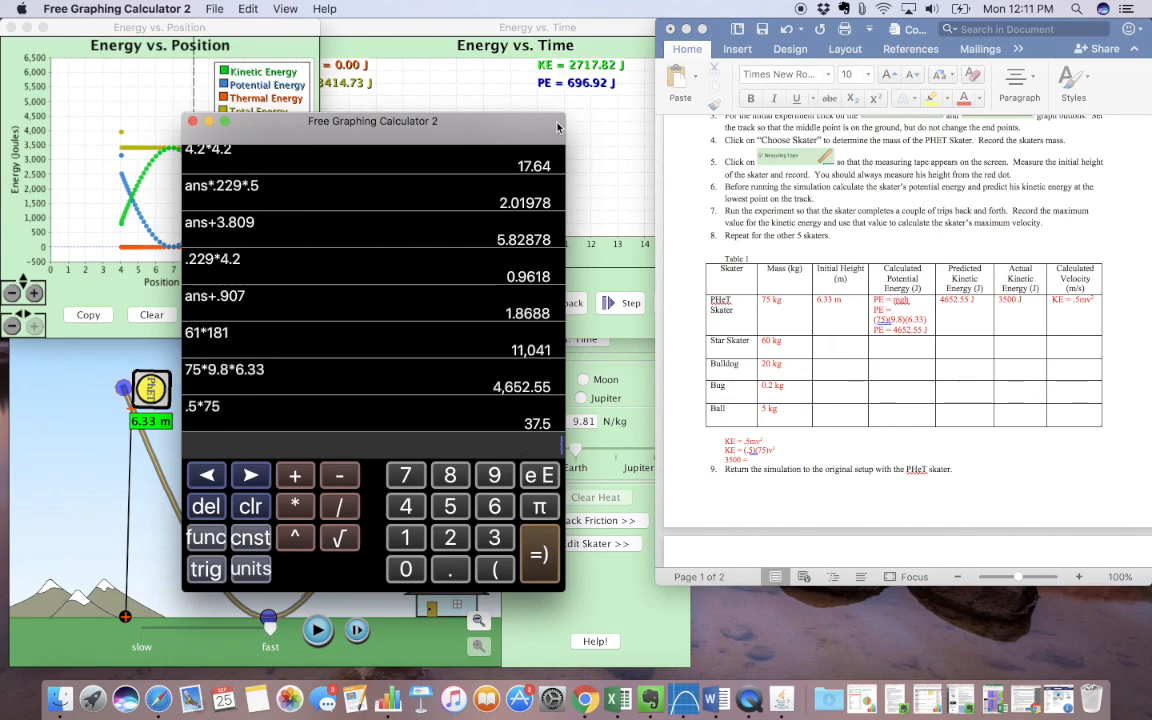
Complete the last line of the Word calculation as 3500 = 37.5v², with the 2 as superscript.
click(762, 466)
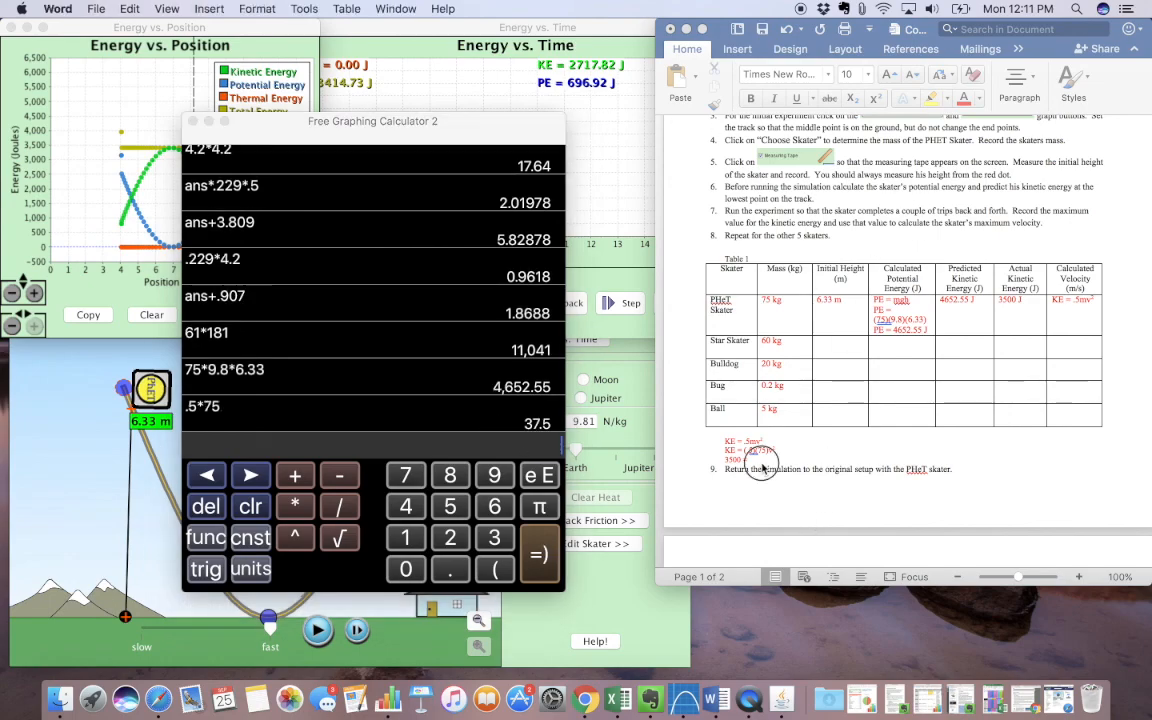
text(37)
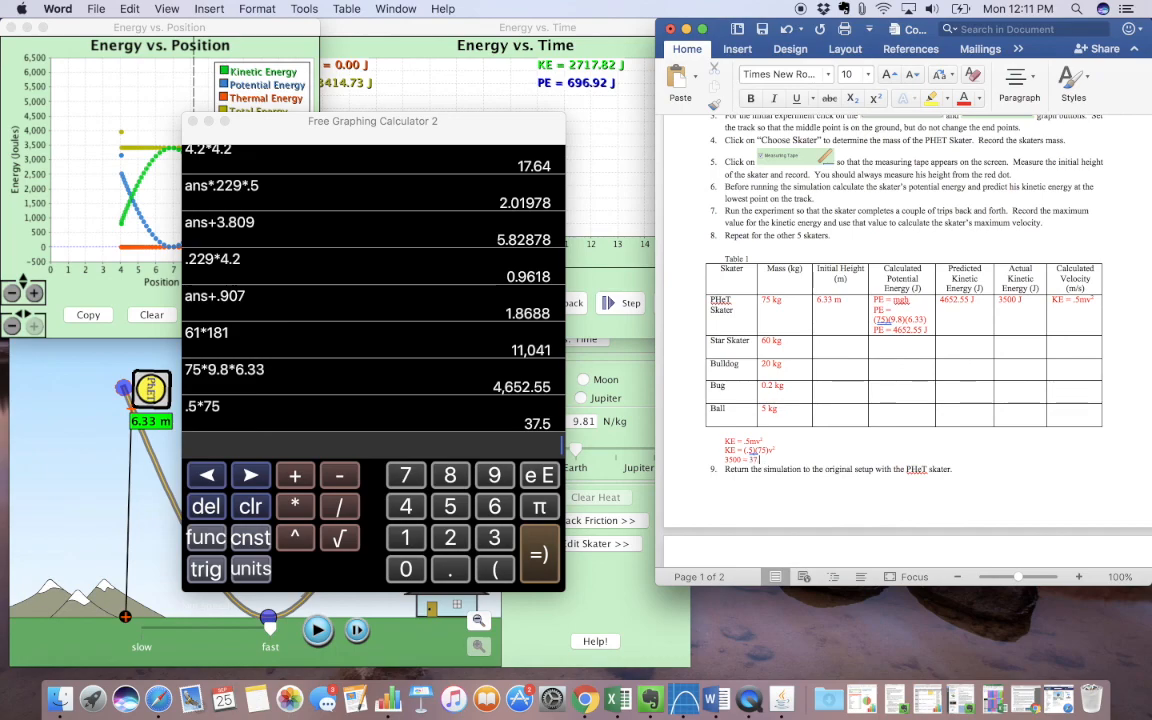
text(.5v2)
key(Return)
drag(772, 460, 766, 460)
click(875, 97)
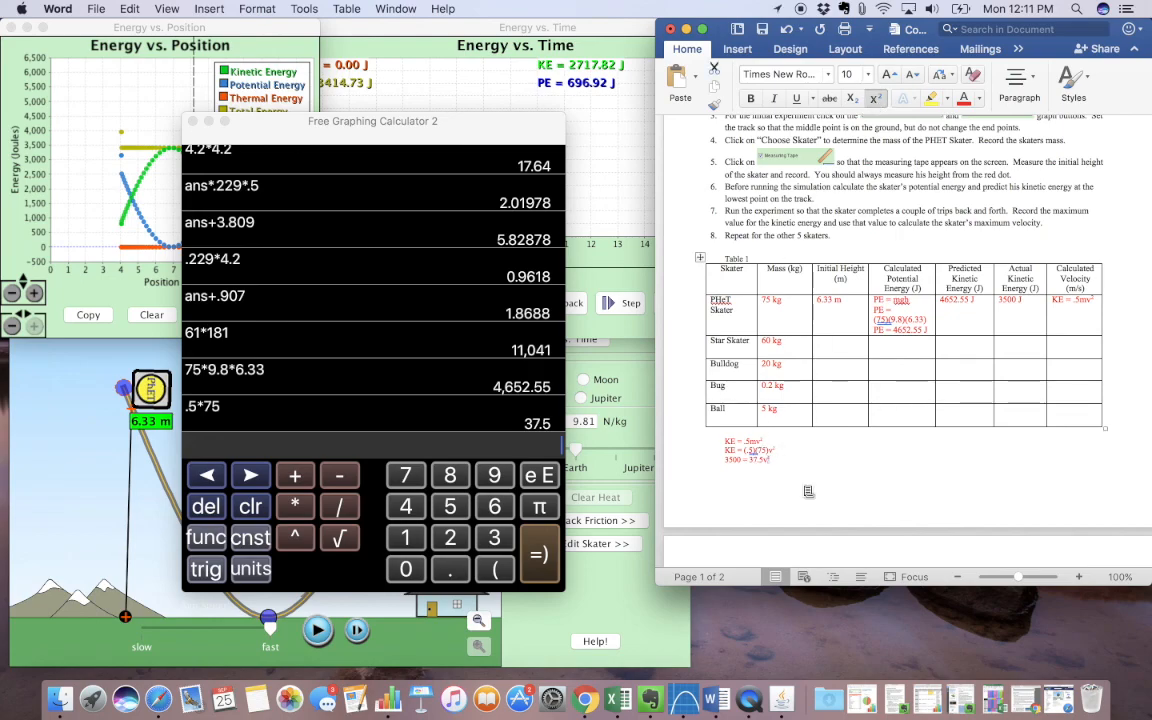
click(782, 465)
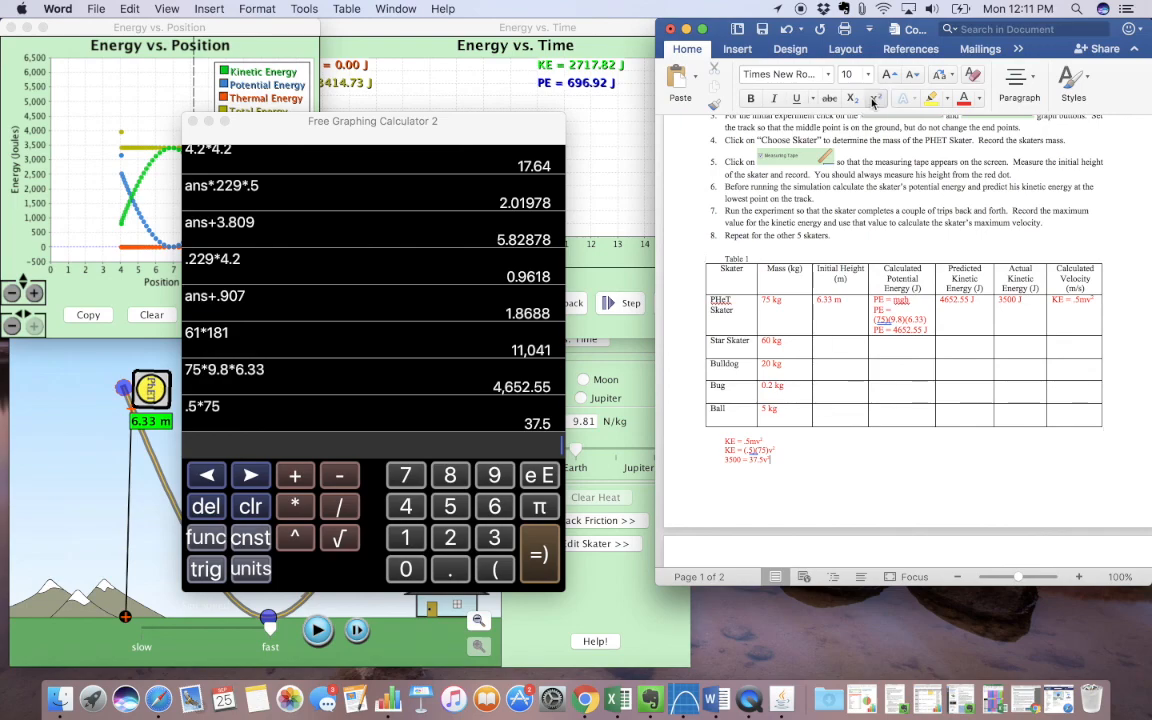
Divide both sides of the equation by 37.5 so it reads 3500/37.5 = 37.5v²/37.5, and begin the line below with 3500.
key(BackSpace)
text(/37.5)
click(740, 460)
text(/37.5)
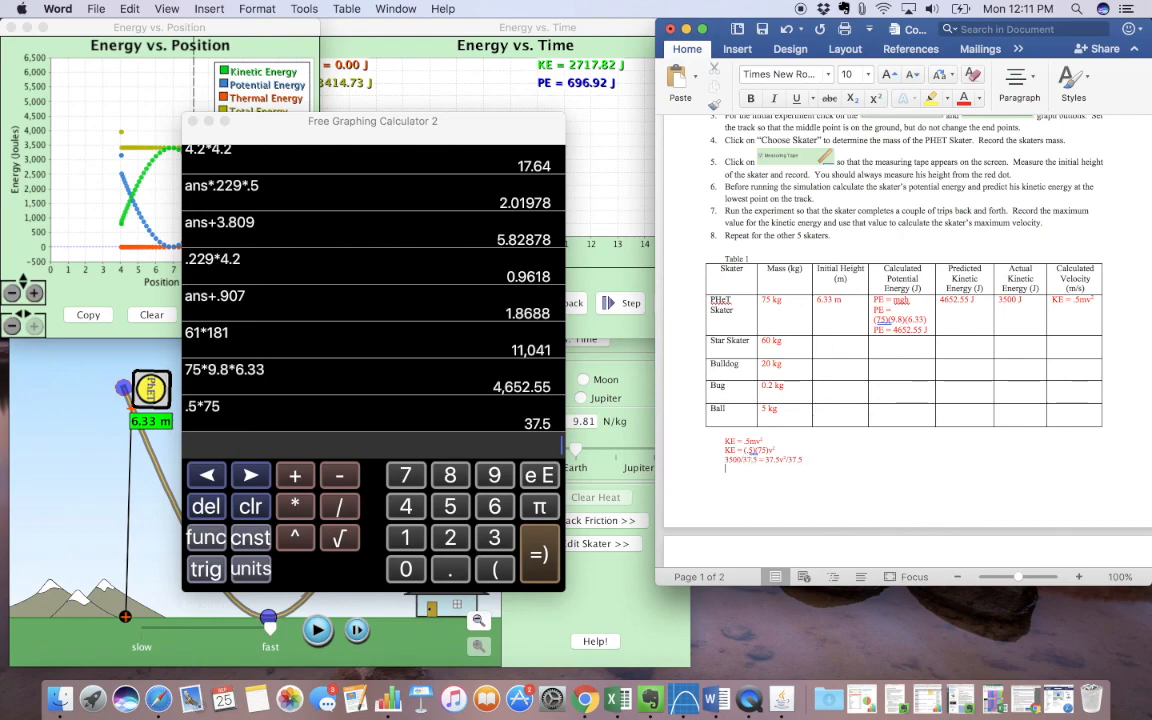
key(Return)
text(3500)
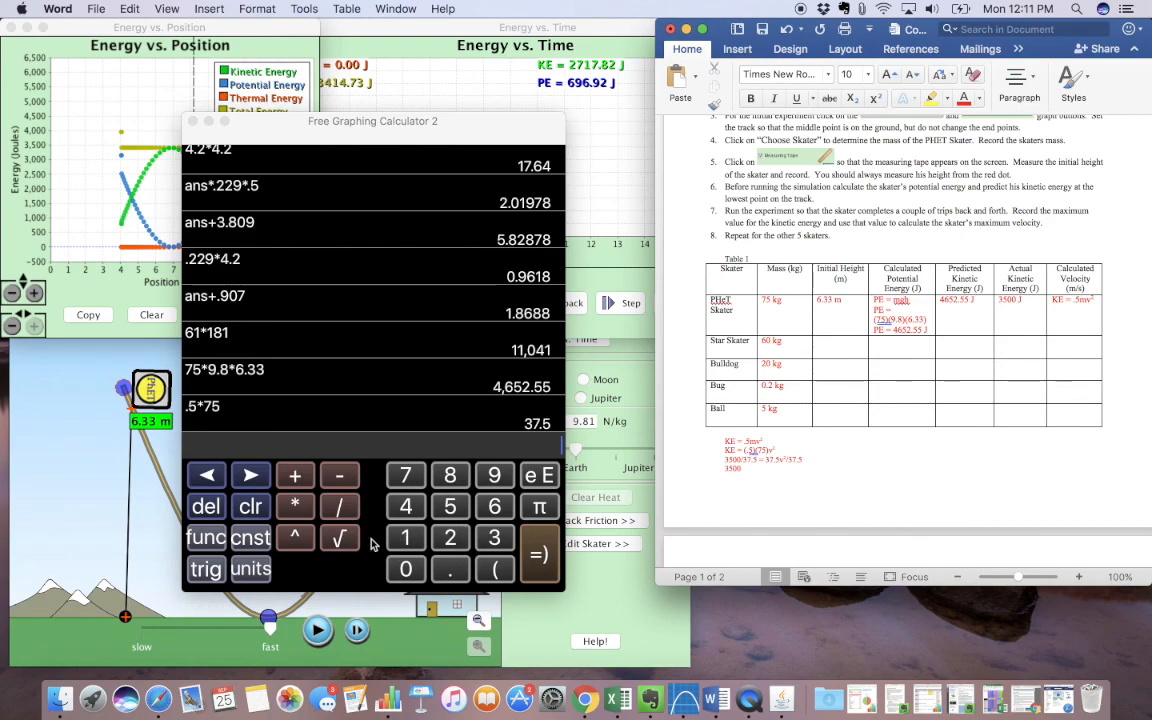
Clear the stray calculator entry and compute 3500/37.5.
click(347, 508)
key(BackSpace)
key(BackSpace)
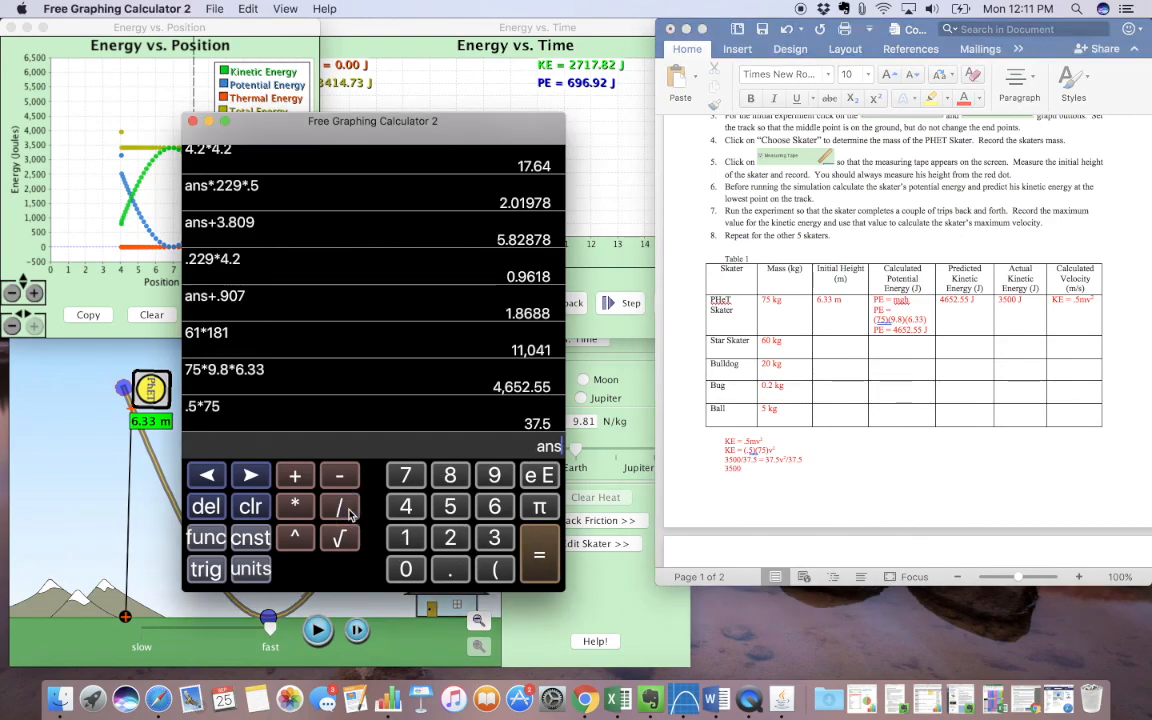
text(3500)
click(347, 508)
text(37.5)
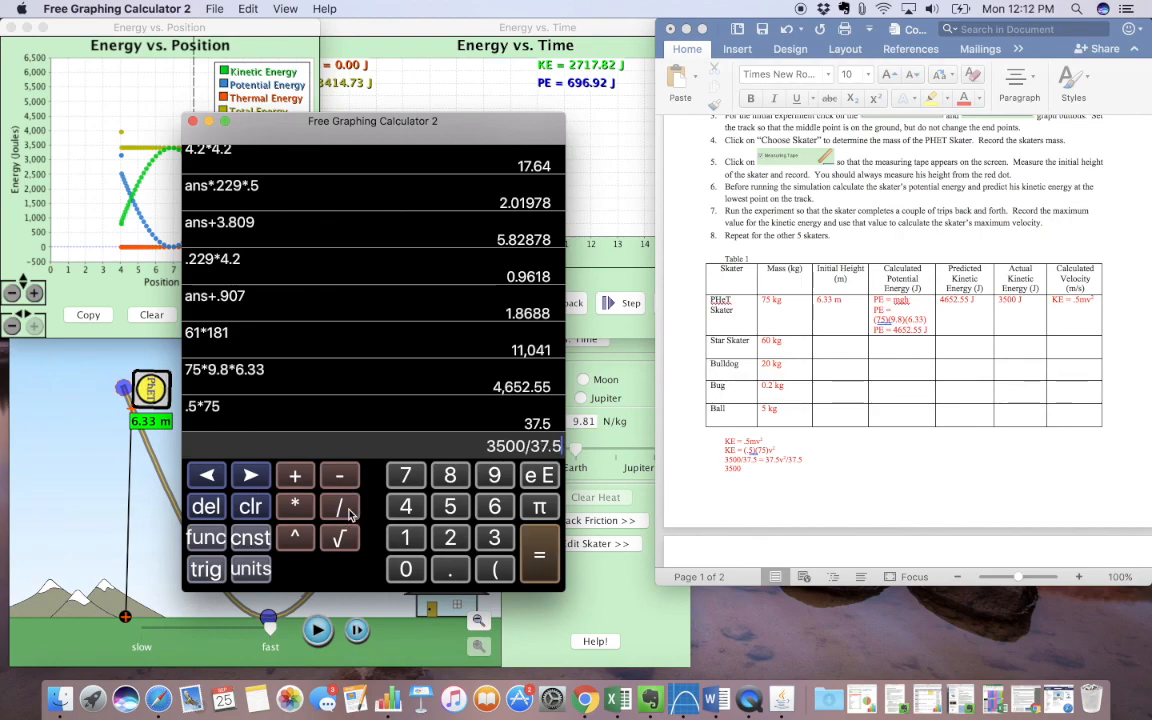
key(Return)
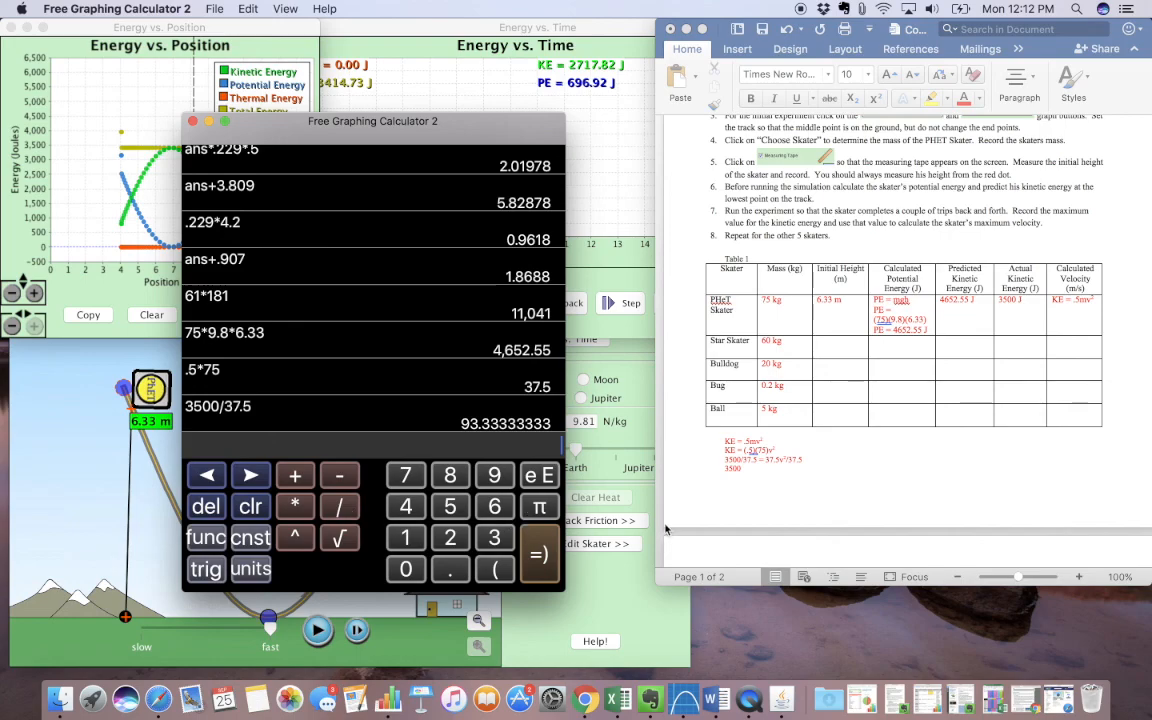
Replace the 3500 on the last calculation line in Word with 93.33 = v², making the 2 superscript.
click(736, 468)
text(93.33 = v2)
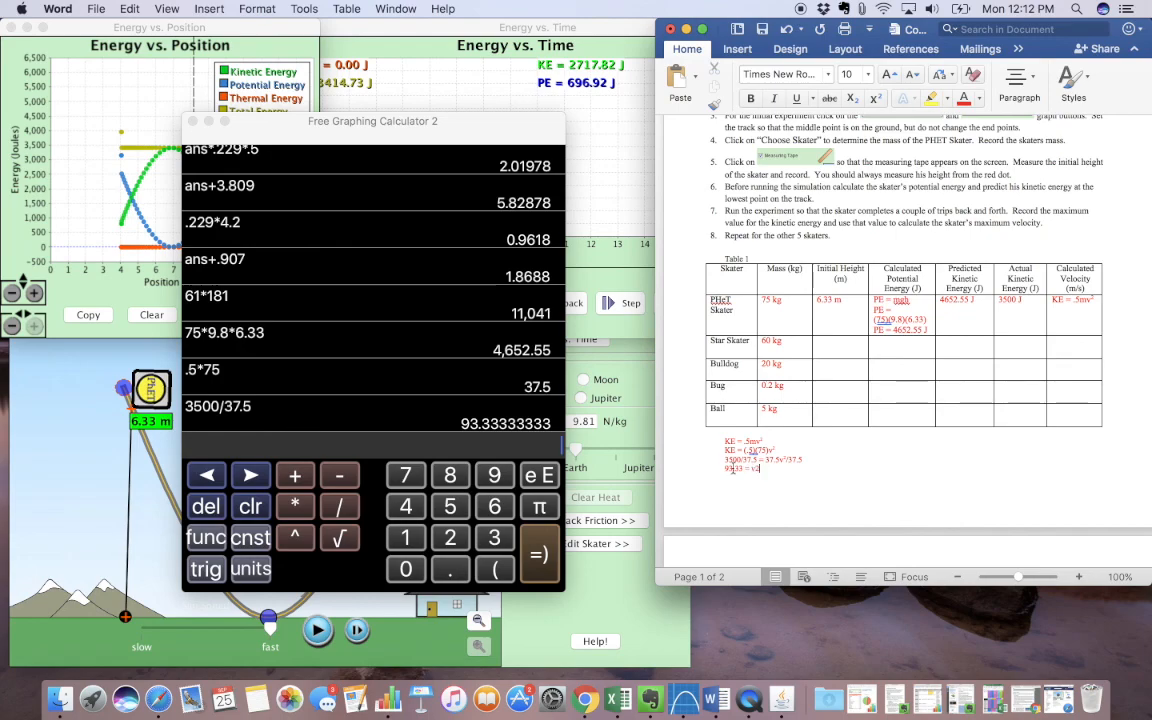
drag(755, 467, 760, 468)
click(876, 100)
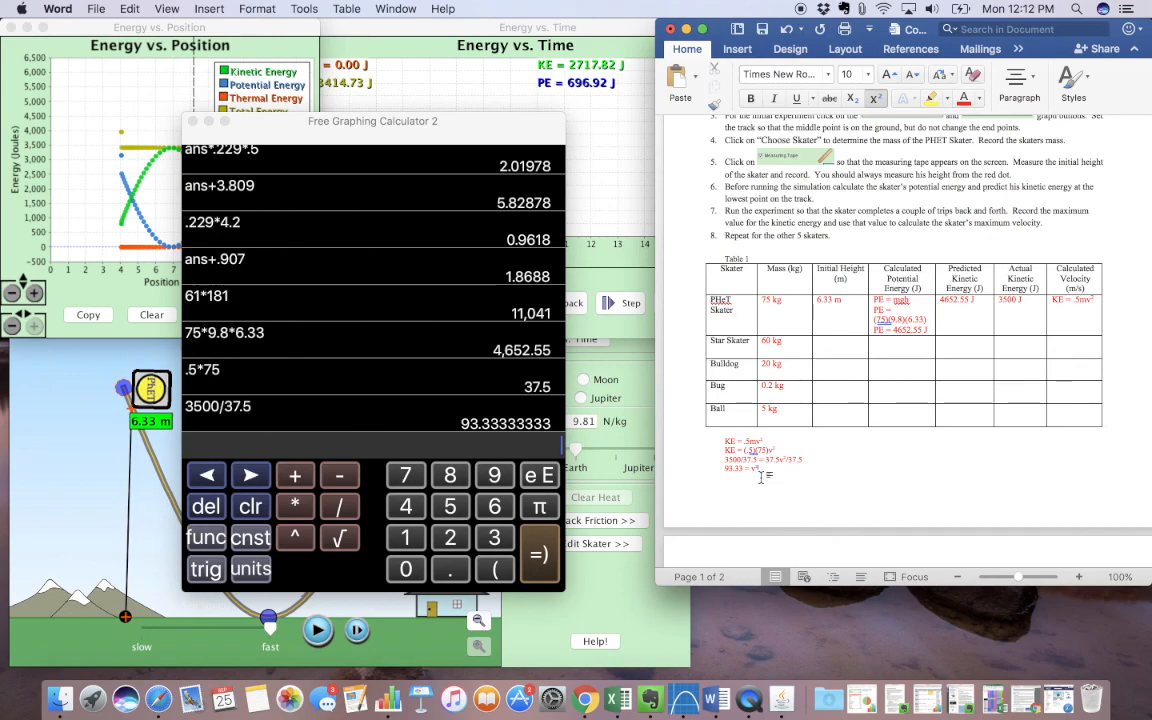
Add the line sqrt(93.33) = v in normal text below, followed by a new empty line.
key(Return)
click(876, 100)
text(sqrt(93.33) = v)
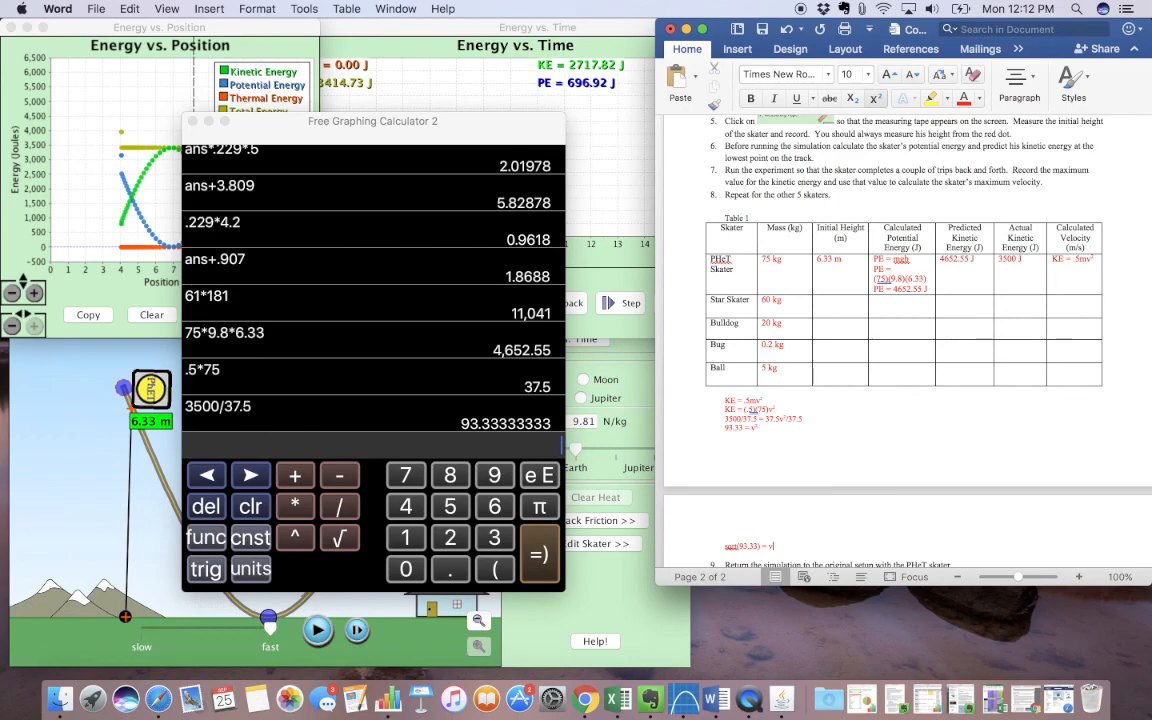
key(Return)
key(BackSpace)
key(BackSpace)
key(Return)
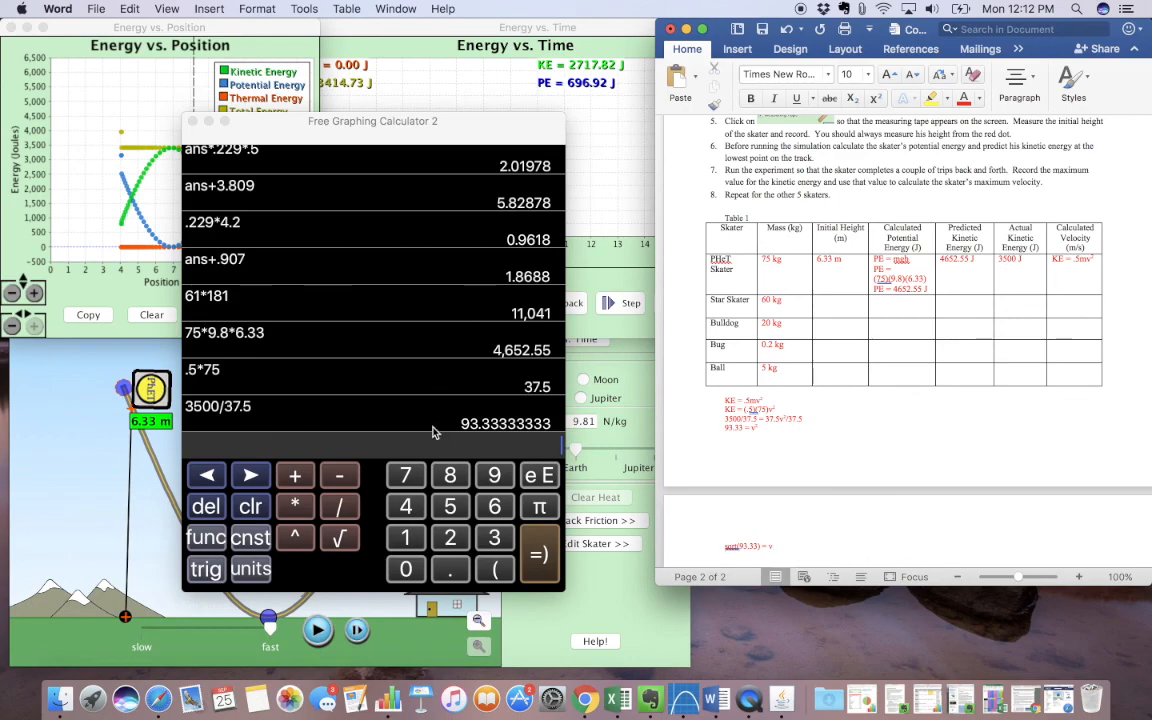
Compute the square root of 93.33 in the calculator.
click(328, 550)
click(327, 550)
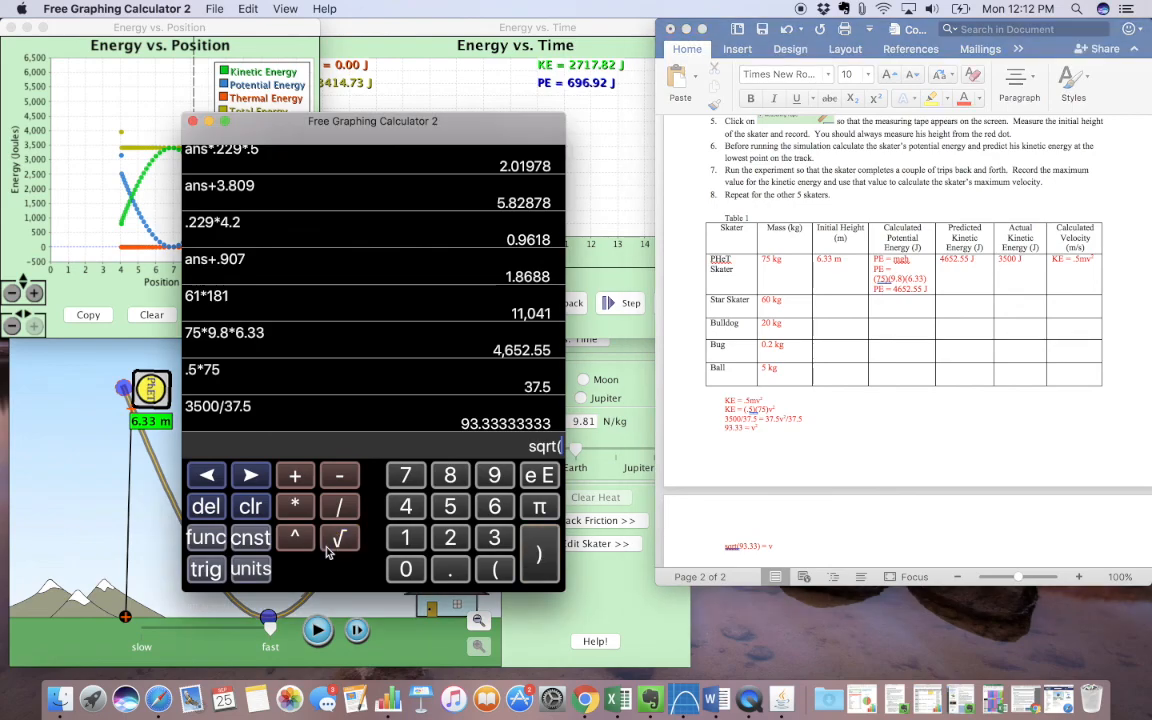
text(93.33))
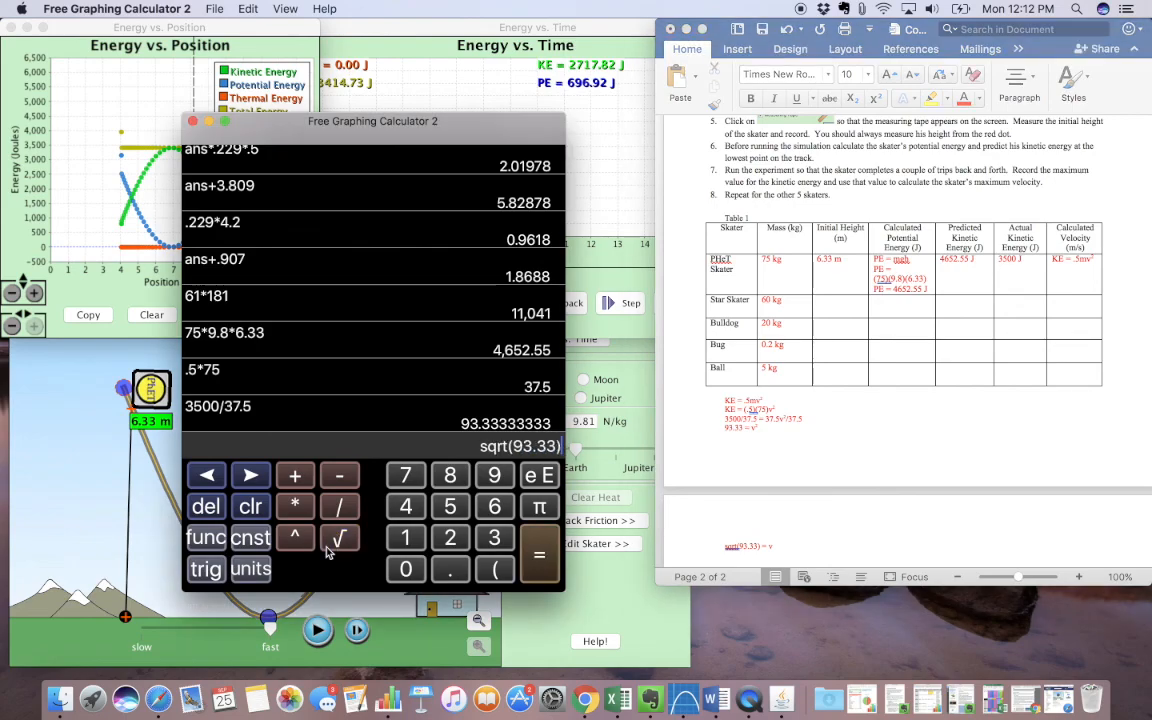
key(Return)
Add the result line 9.66 m/s = v and replace the formula in the PHeT Skater's Calculated Velocity cell with 9.66 m/s.
click(748, 548)
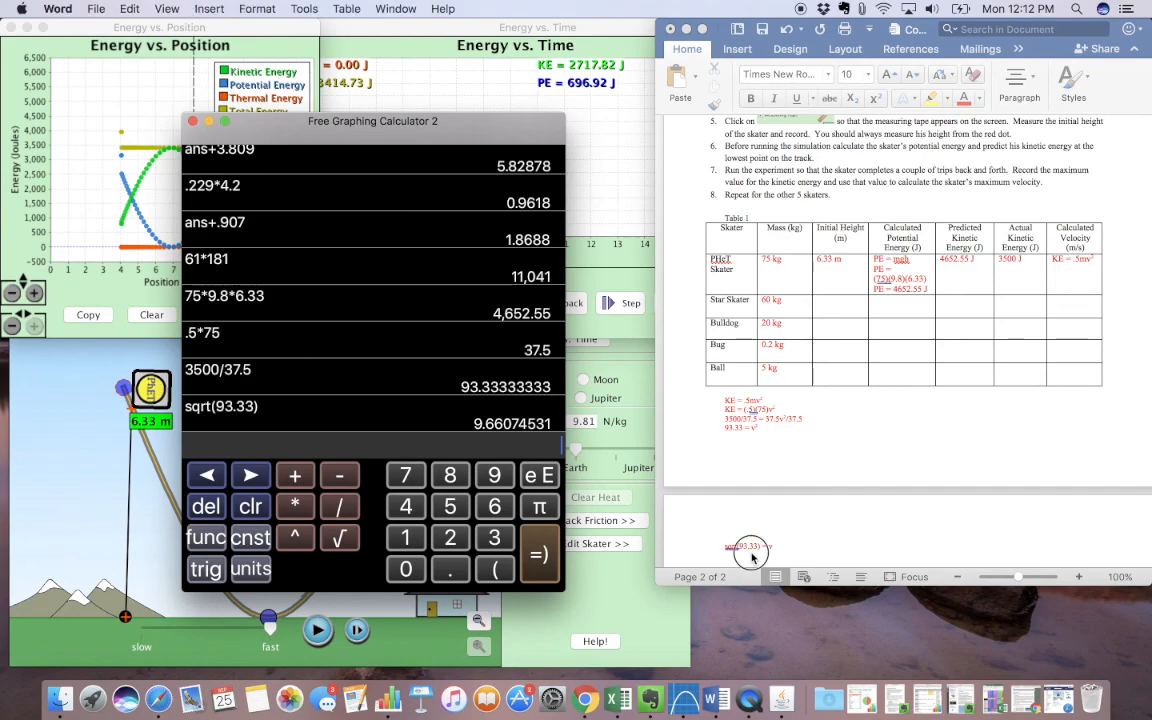
text(9.)
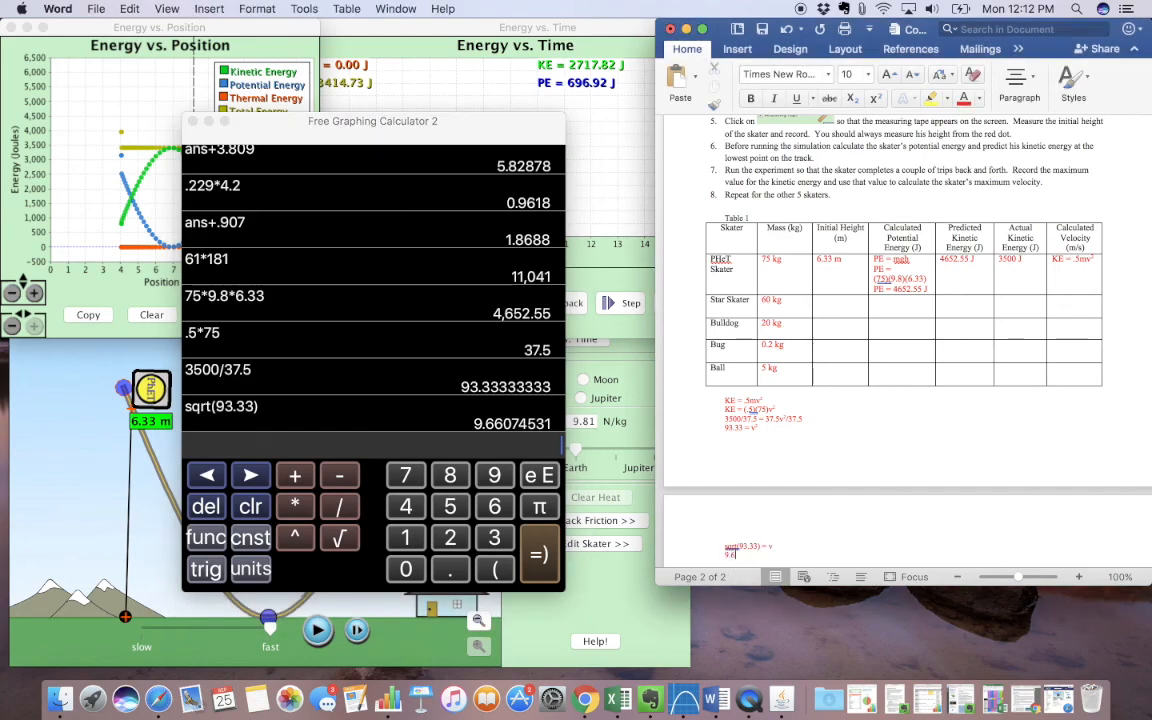
text(66 m/s = v)
triple_click(1087, 265)
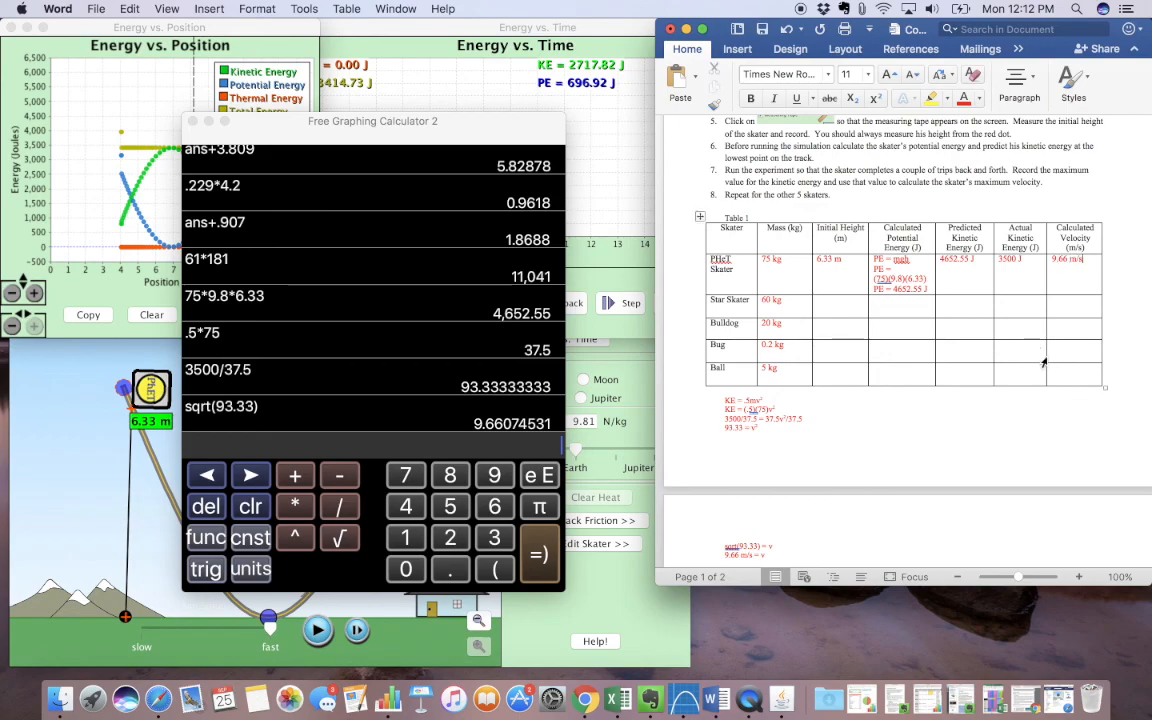
Minimize the calculator and bring procedure steps 9 to 13 of the lab document into view.
scroll(924, 427, down, 3)
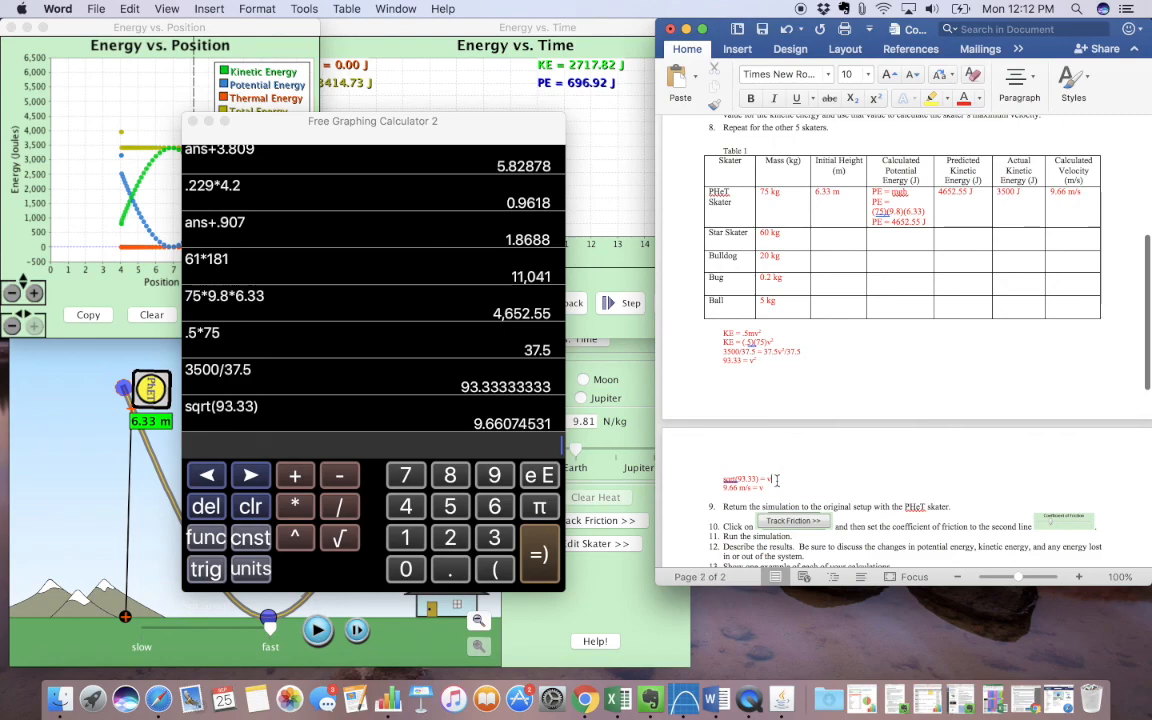
scroll(774, 483, down, 3)
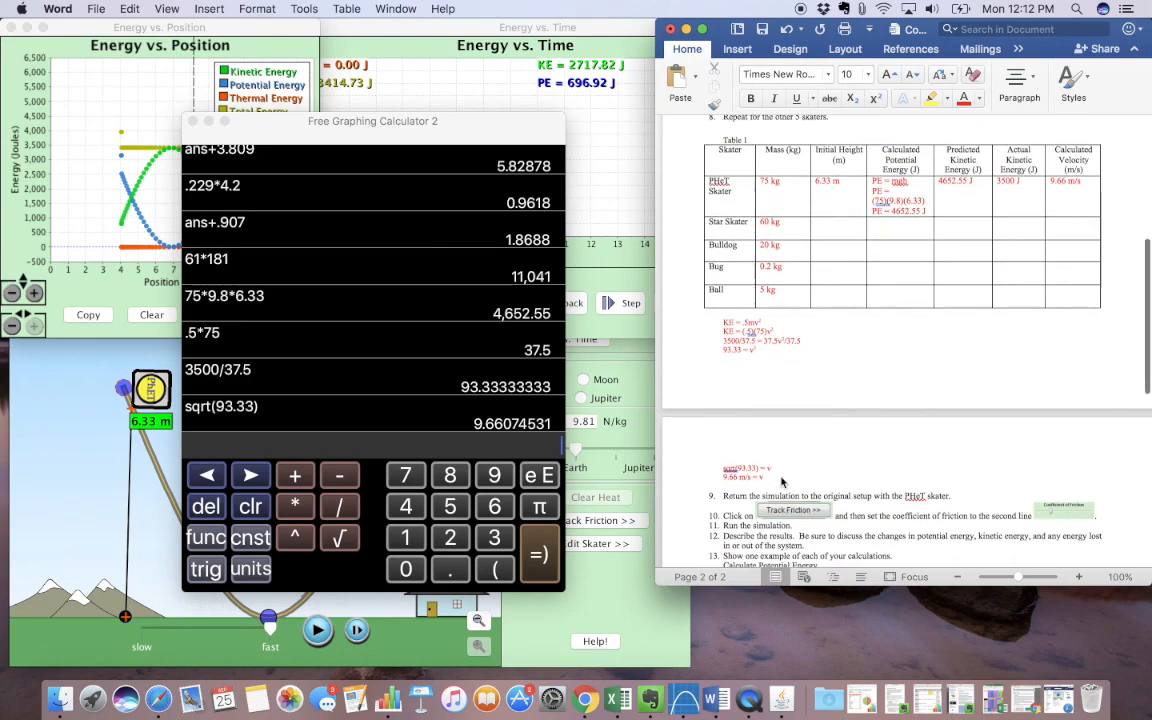
click(209, 121)
scroll(885, 408, down, 10)
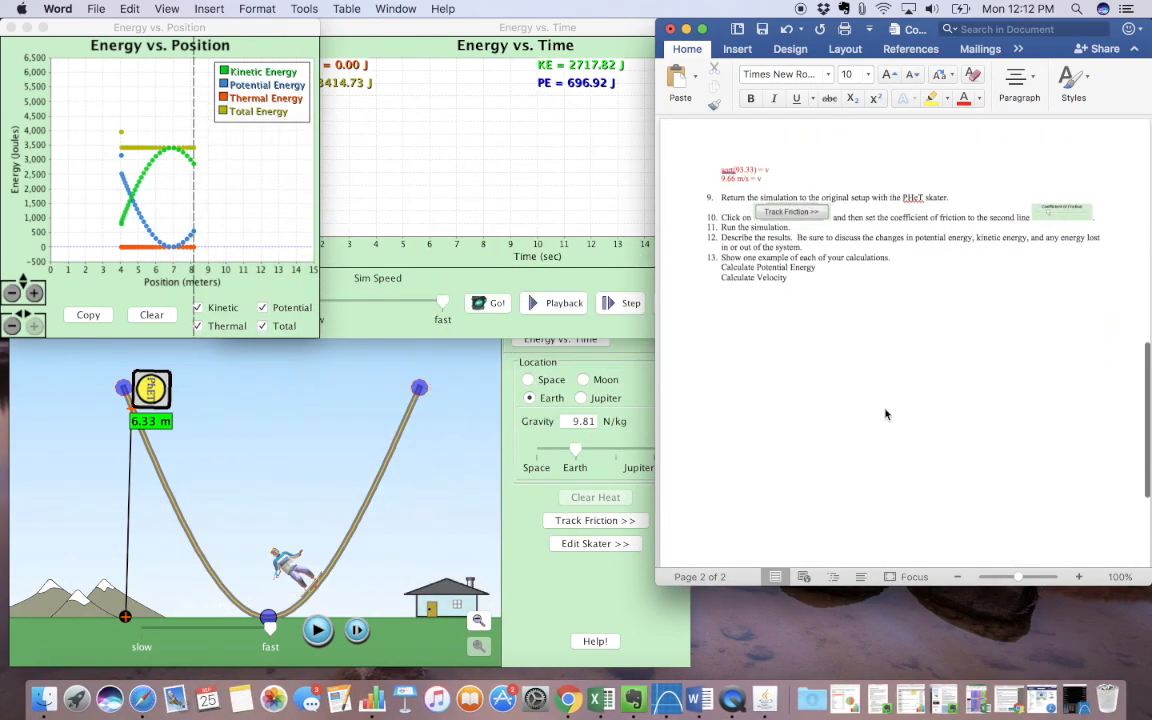
Close the Energy vs. Time and Energy vs. Position graphs and reset the skate park simulation to its original setup.
click(364, 228)
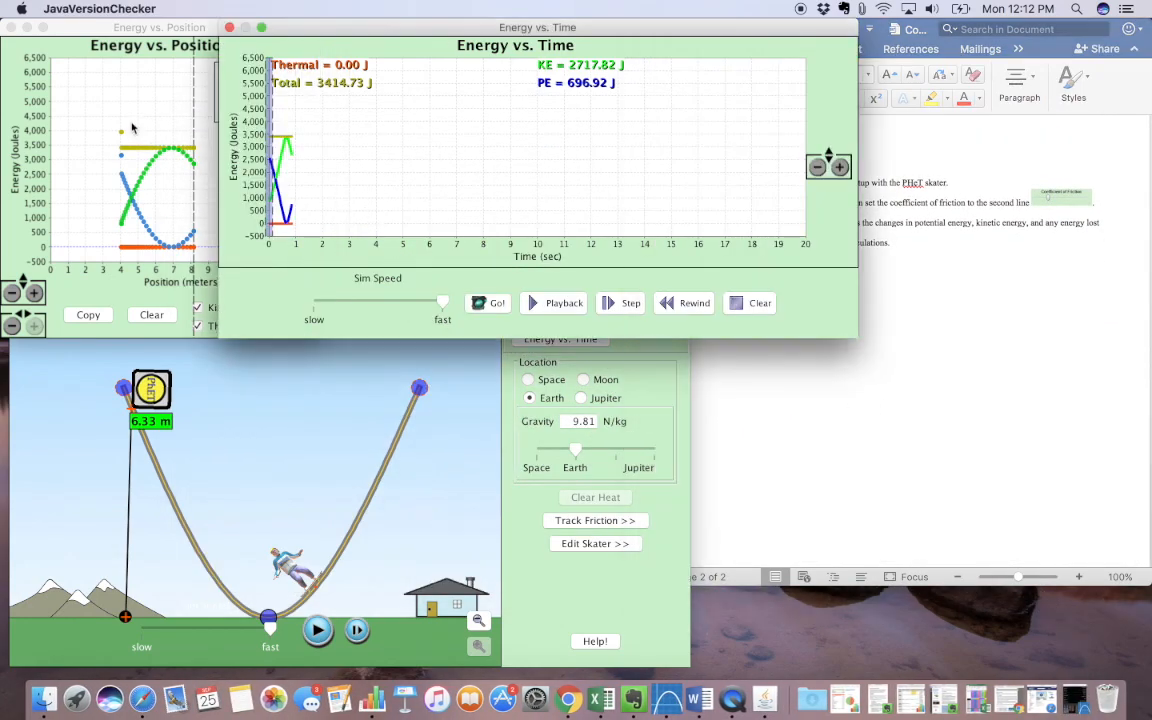
click(229, 27)
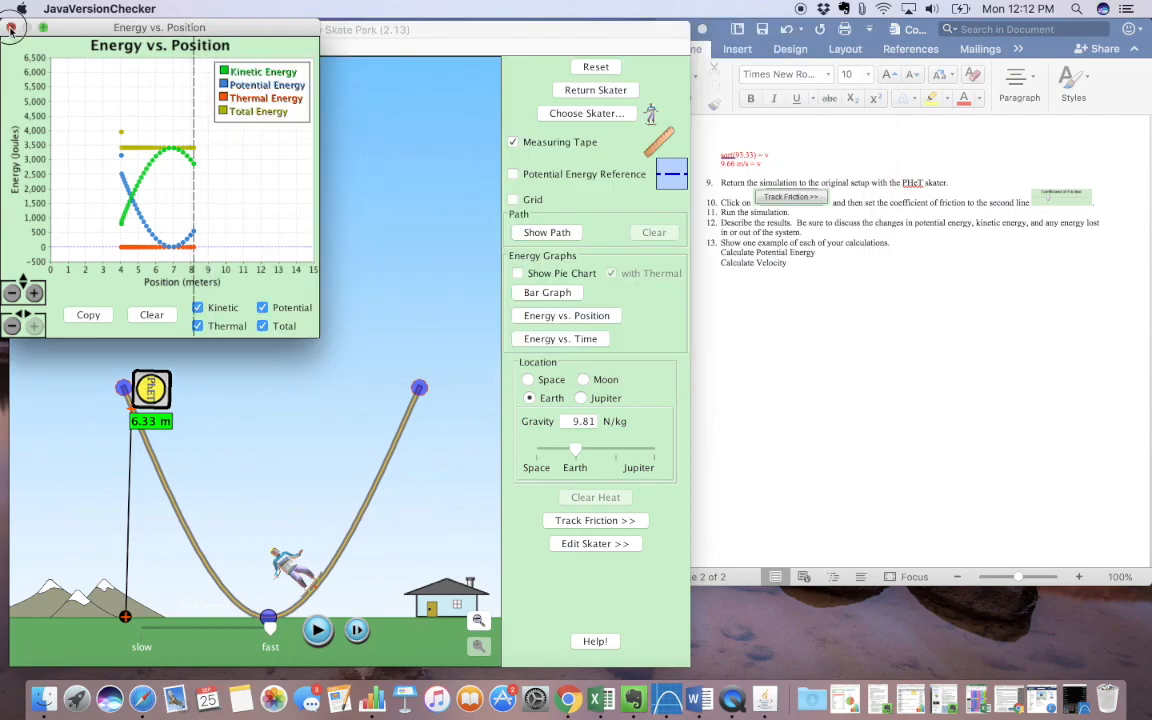
click(11, 28)
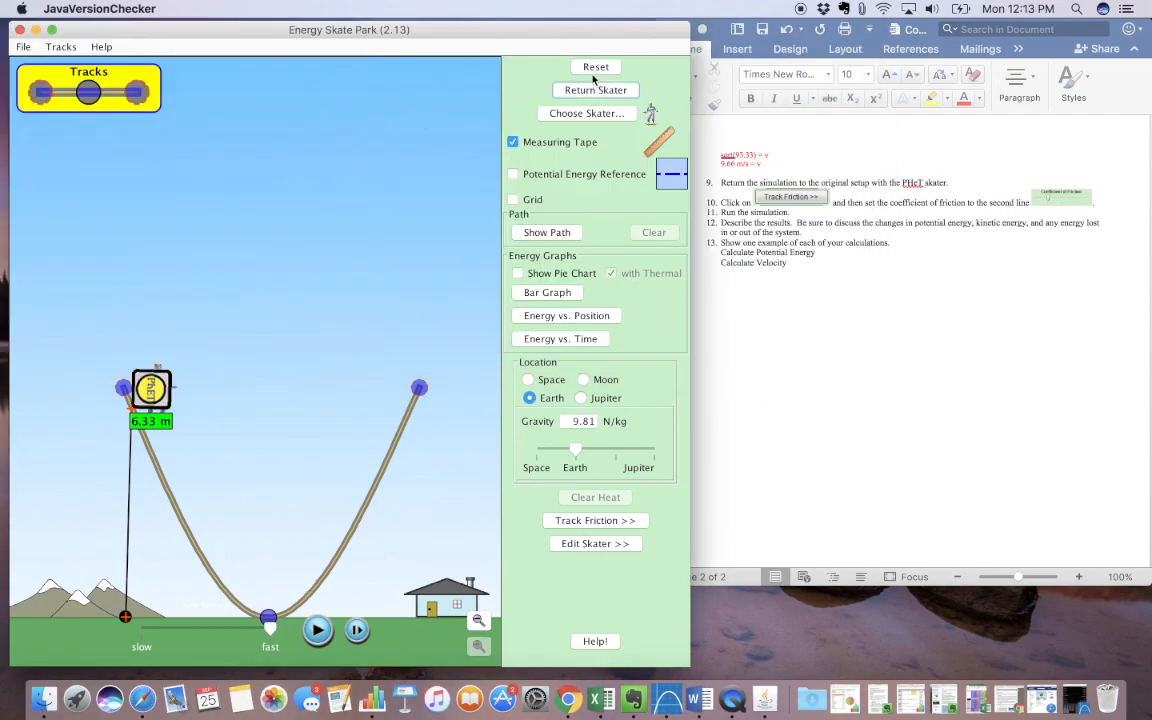
click(595, 67)
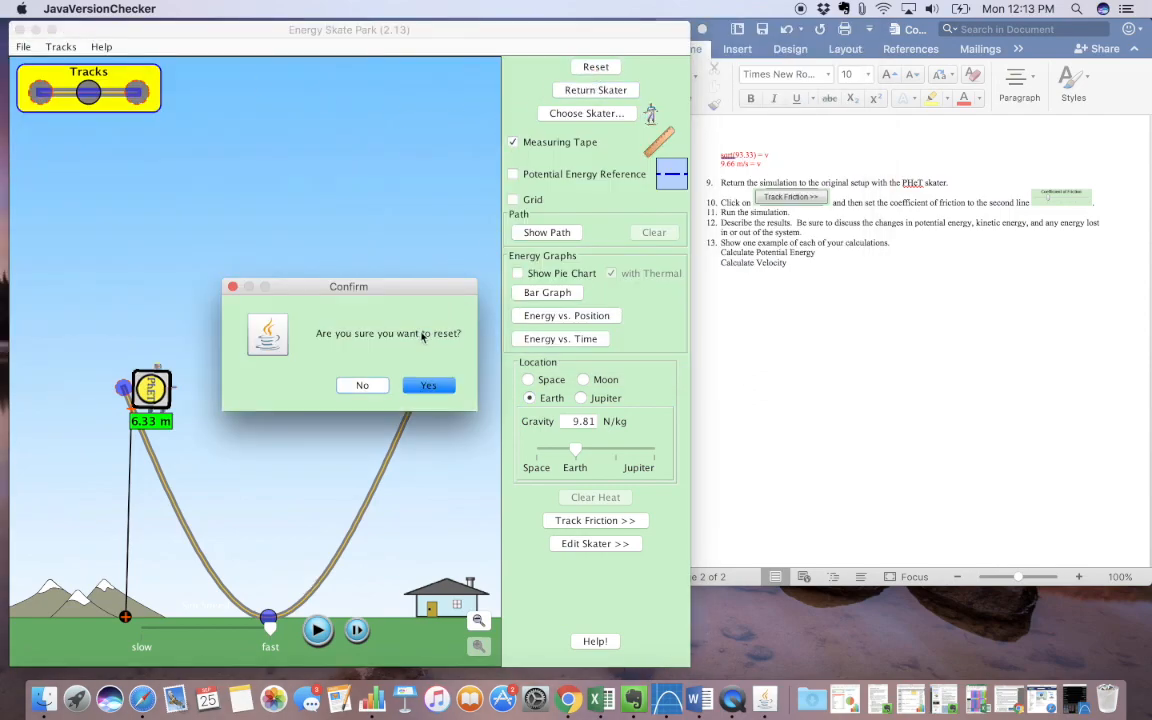
click(428, 386)
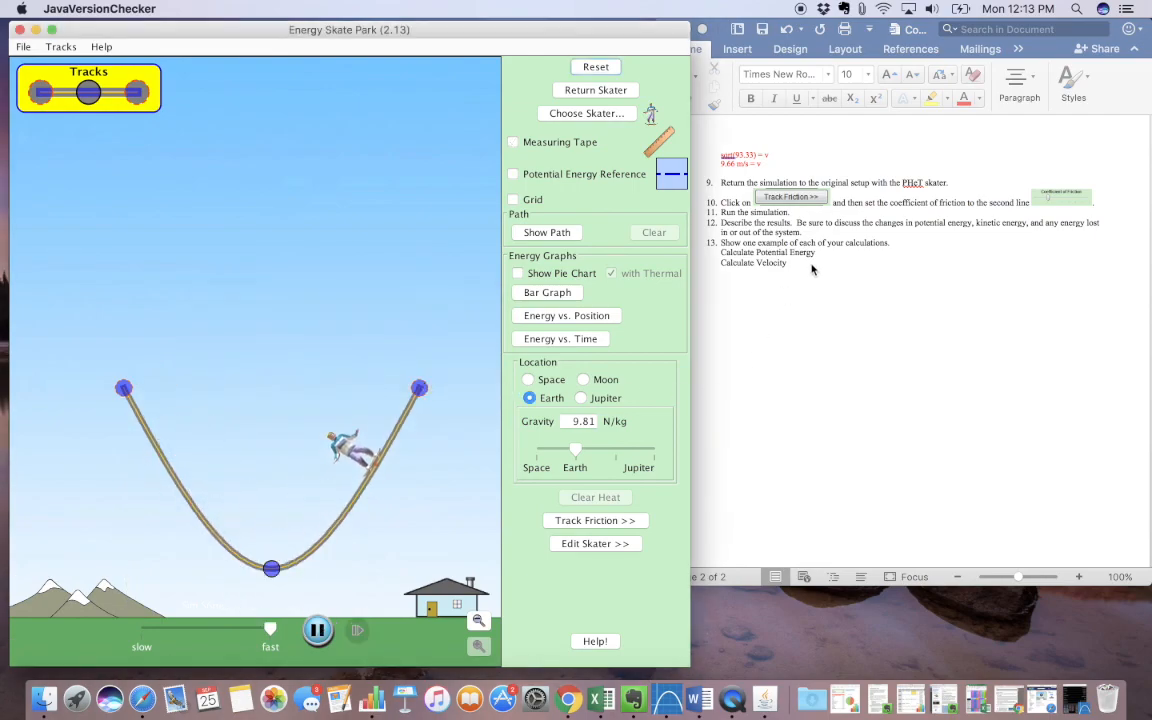
Show the track friction controls and set the coefficient of friction to the second line of the scale.
scroll(815, 268, up, 1)
click(628, 521)
drag(533, 559, 565, 558)
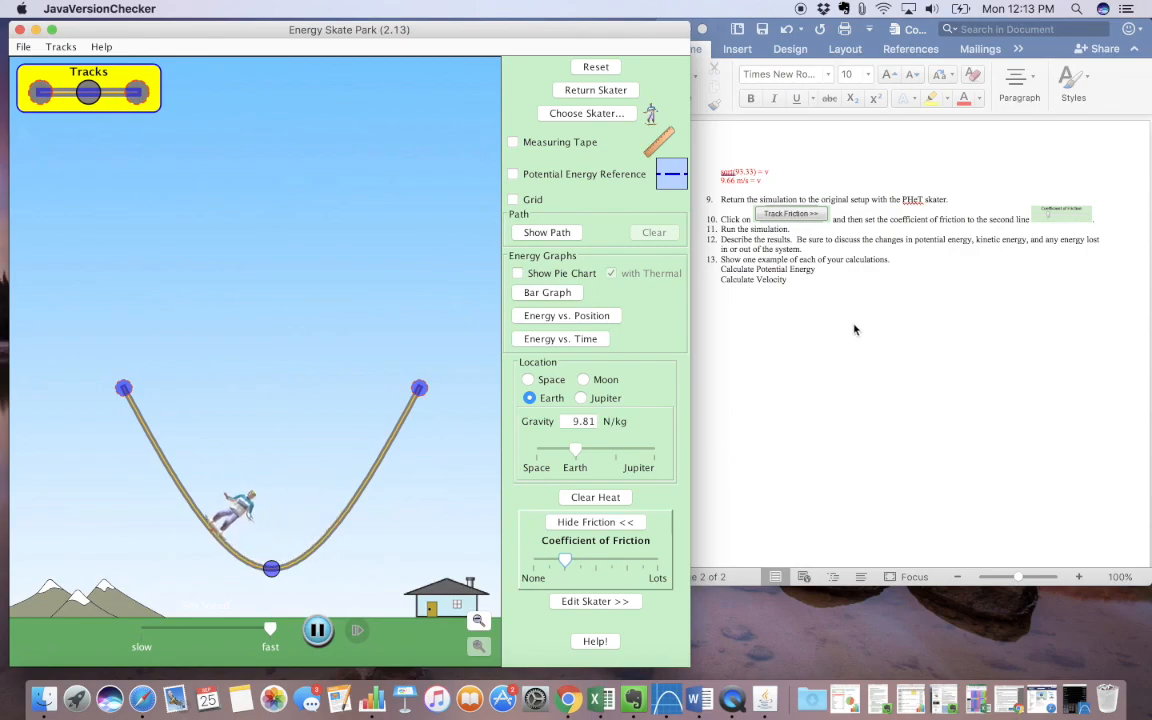
Add an empty line below step 12 of the lab document and highlight its "Be sure to discuss" sentence in yellow.
click(812, 293)
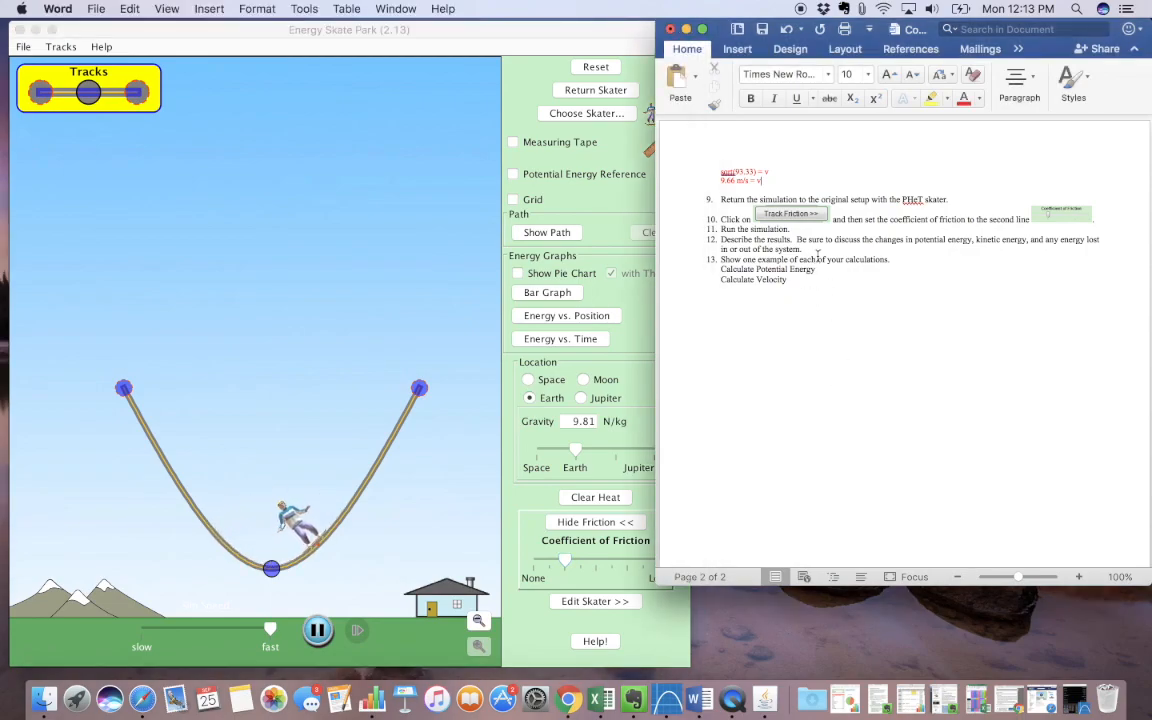
click(820, 247)
key(Return)
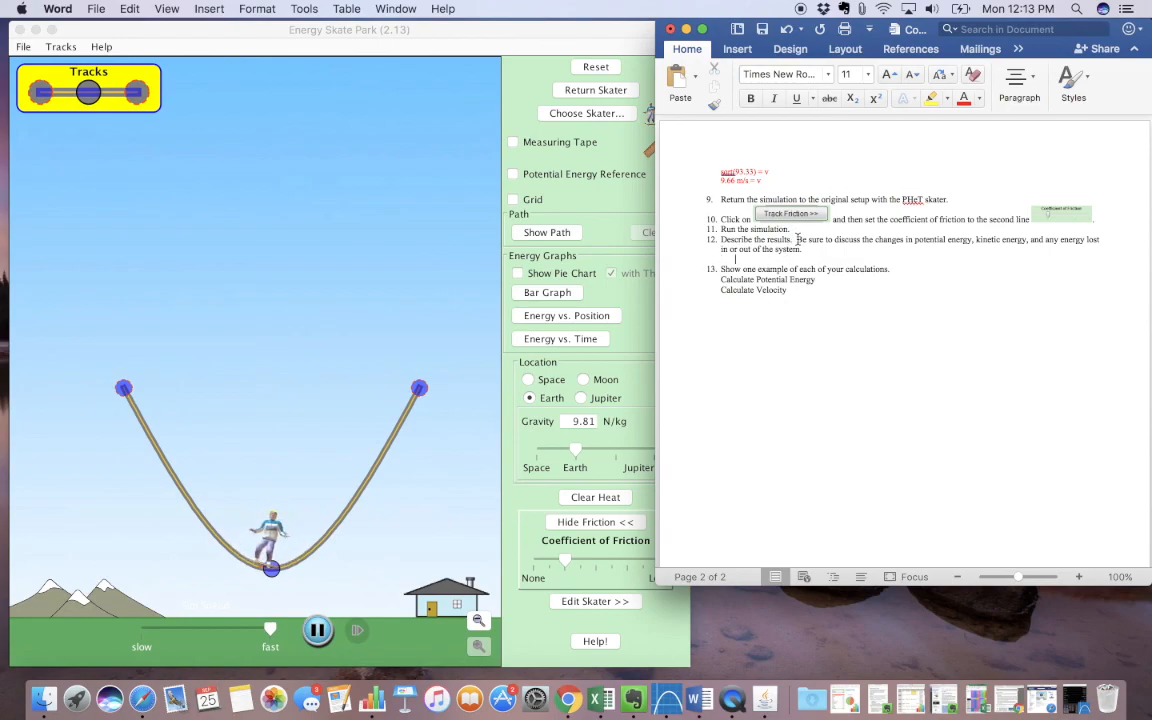
drag(797, 240, 803, 249)
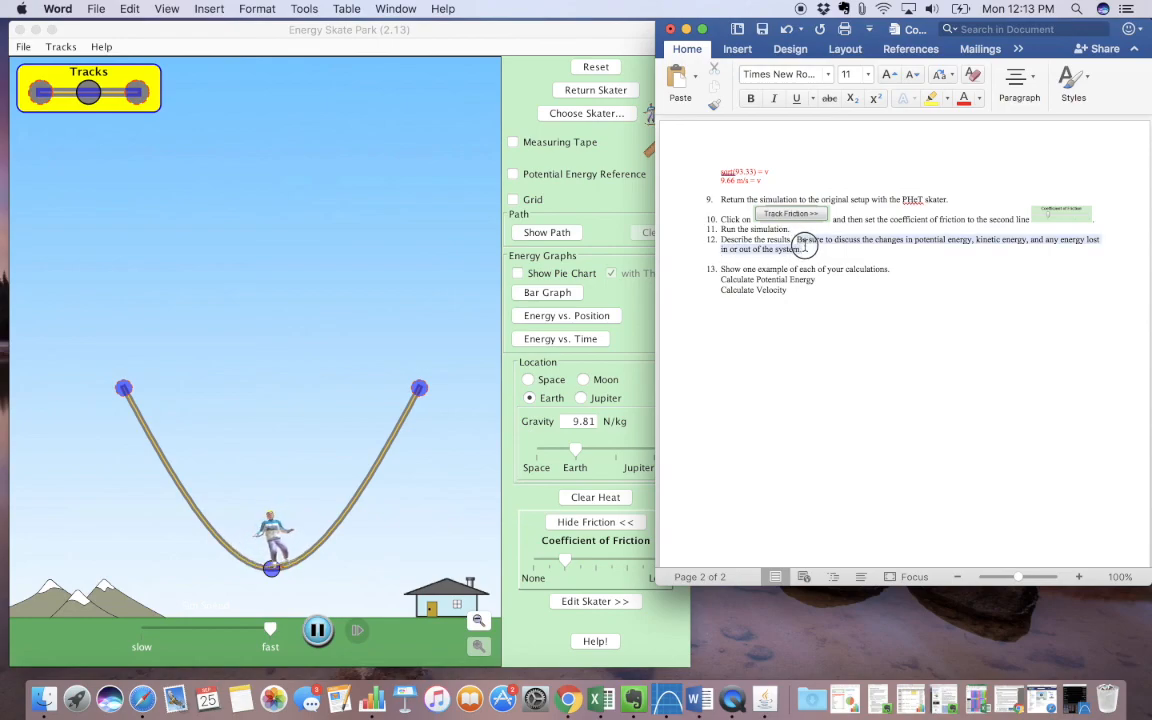
click(934, 99)
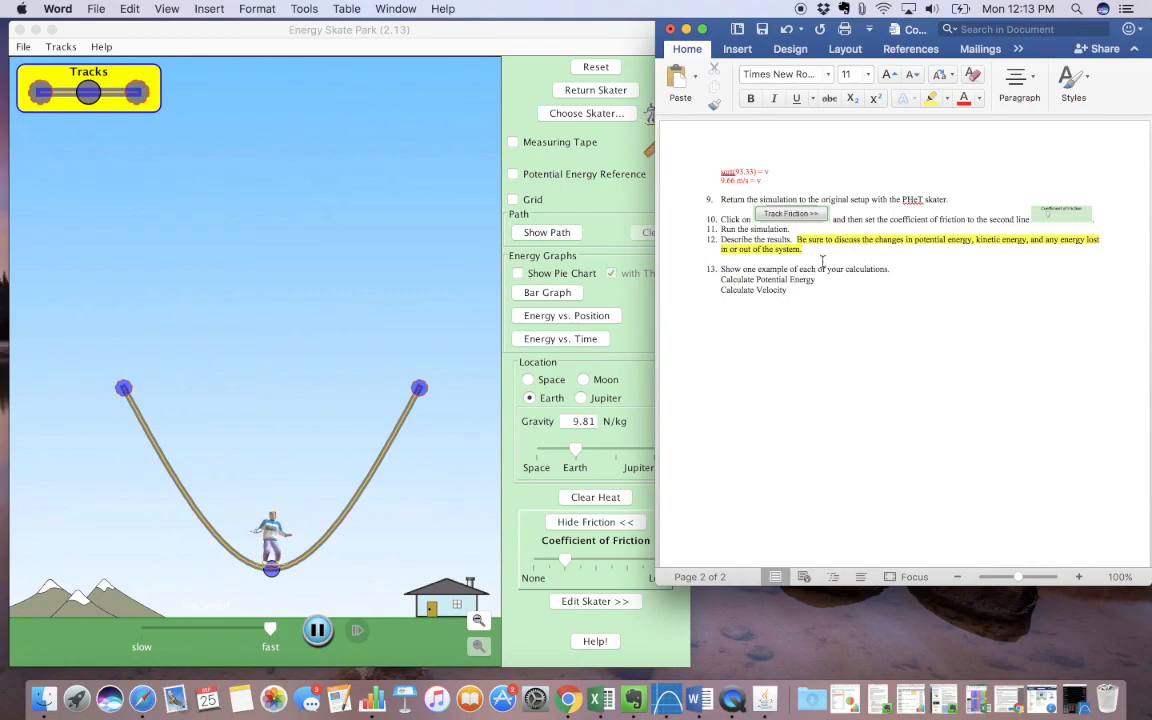
List PE, KE and Energy lost on separate lines under step 12, followed by an empty line.
key(Return)
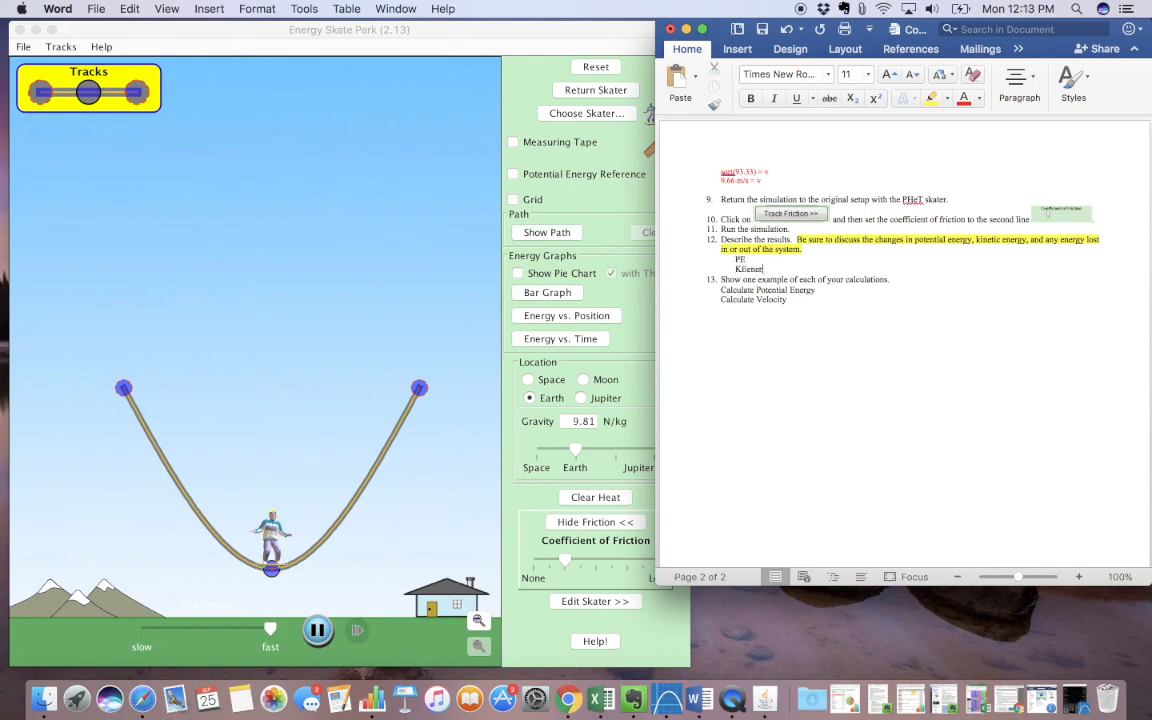
key(Return)
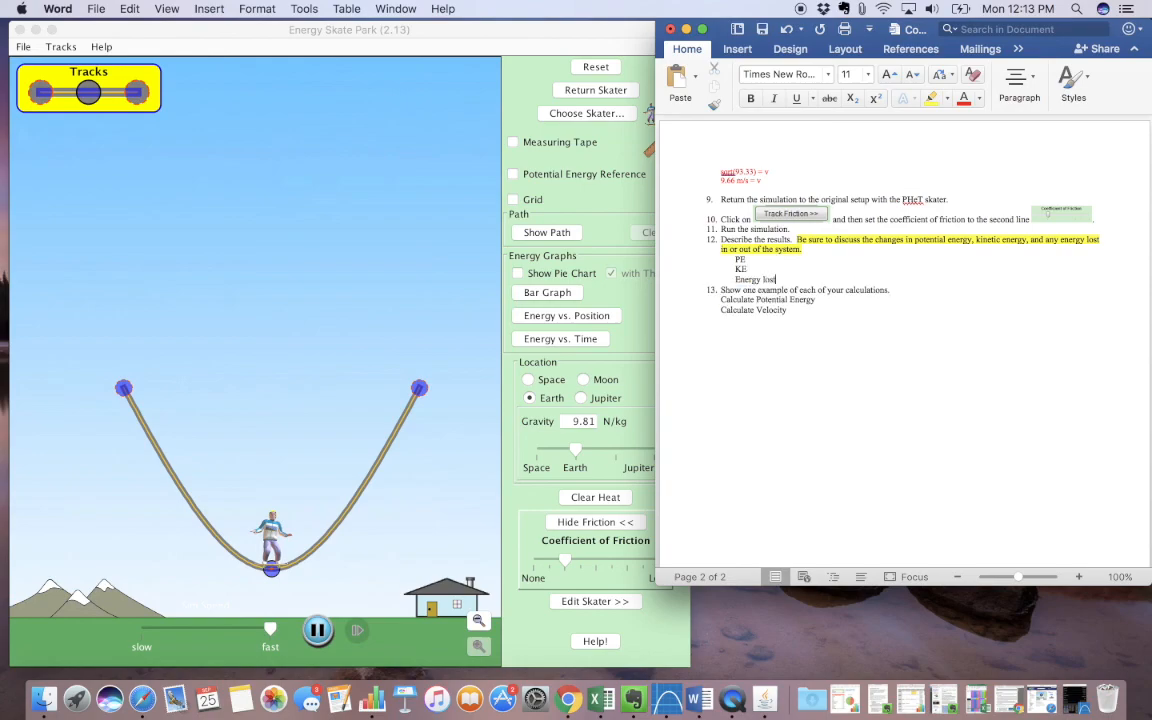
key(Return)
Open the Energy vs. Position and Energy vs. Time graphs and run the friction trial by releasing the skater from the track's left slope.
click(601, 316)
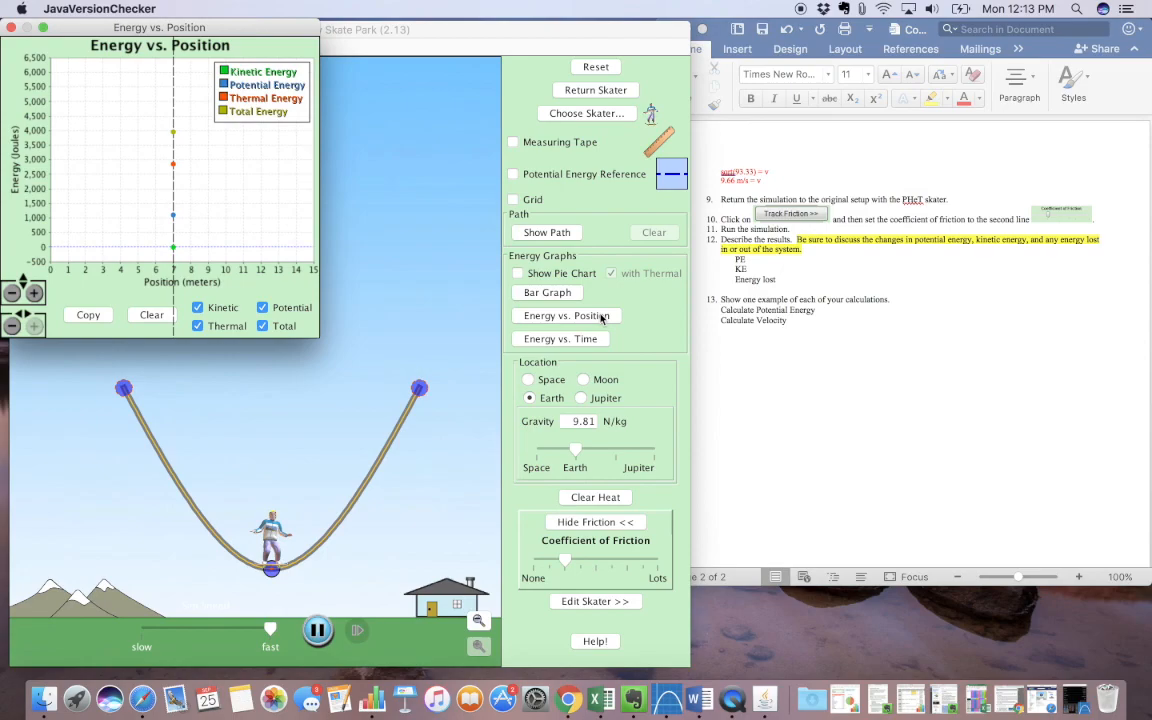
click(562, 345)
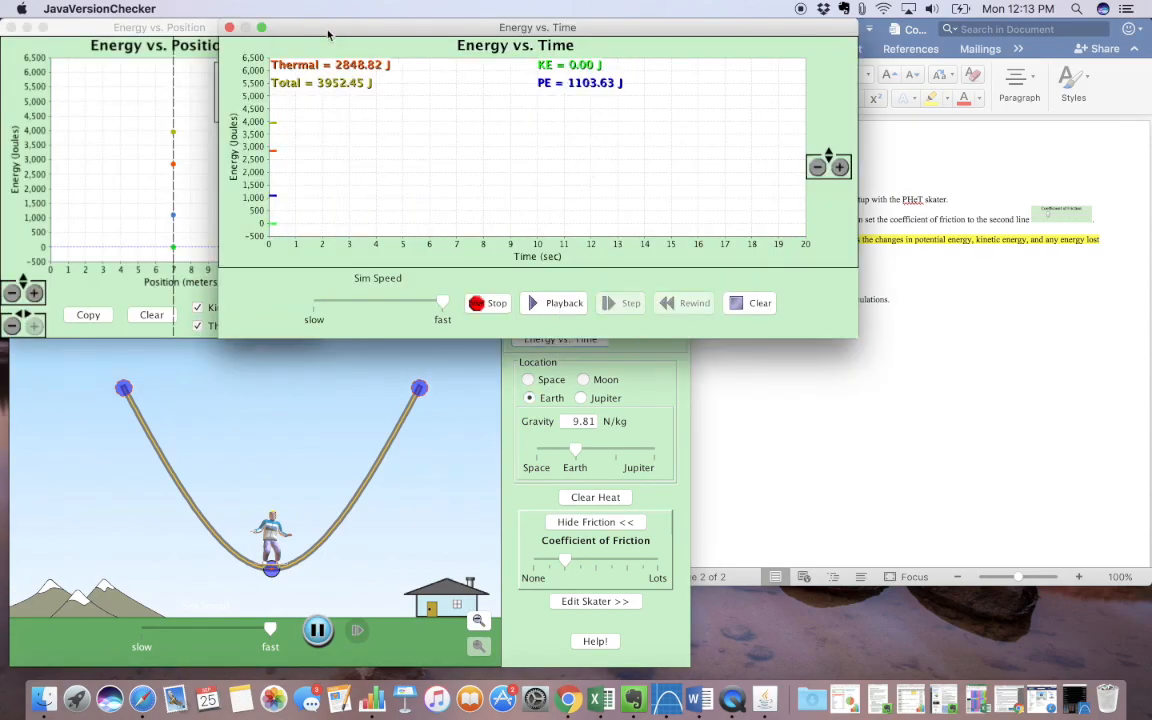
drag(334, 32, 173, 152)
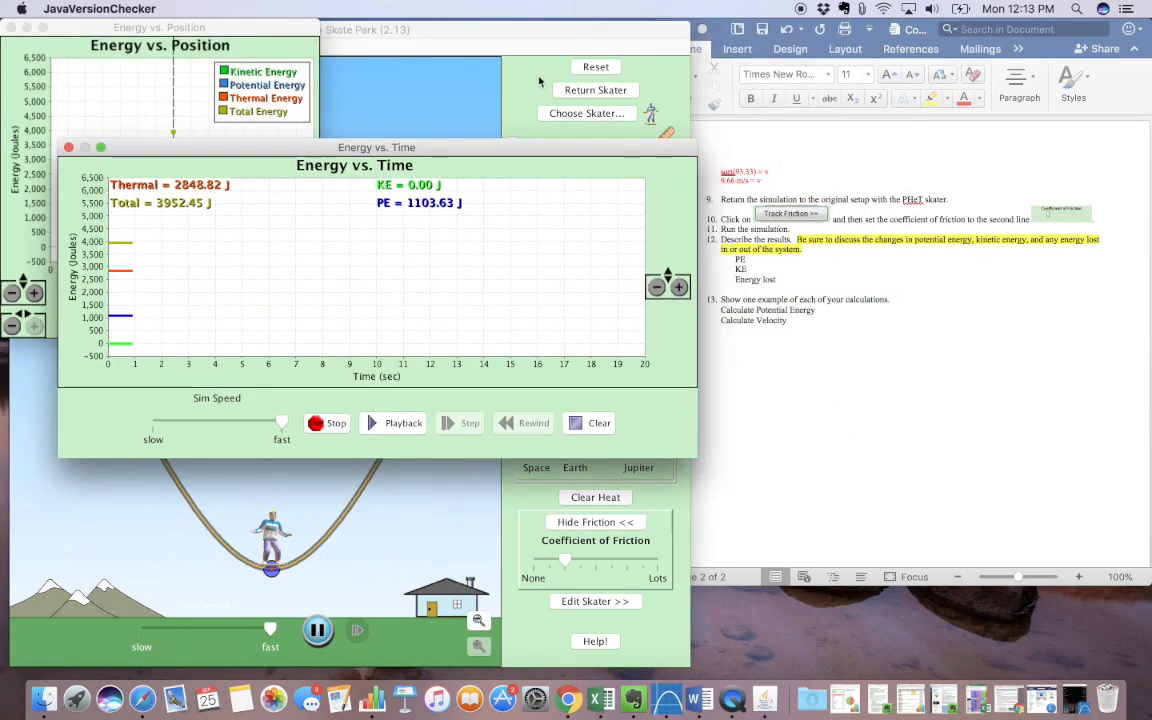
drag(540, 150, 519, 104)
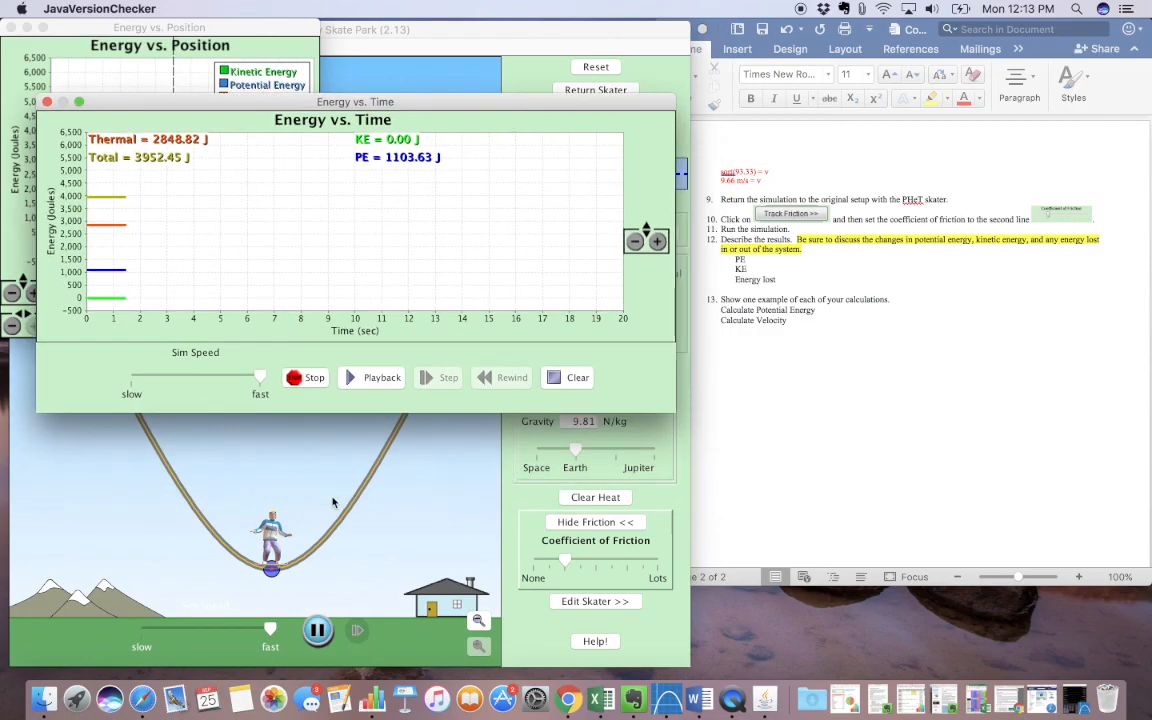
drag(284, 537, 195, 452)
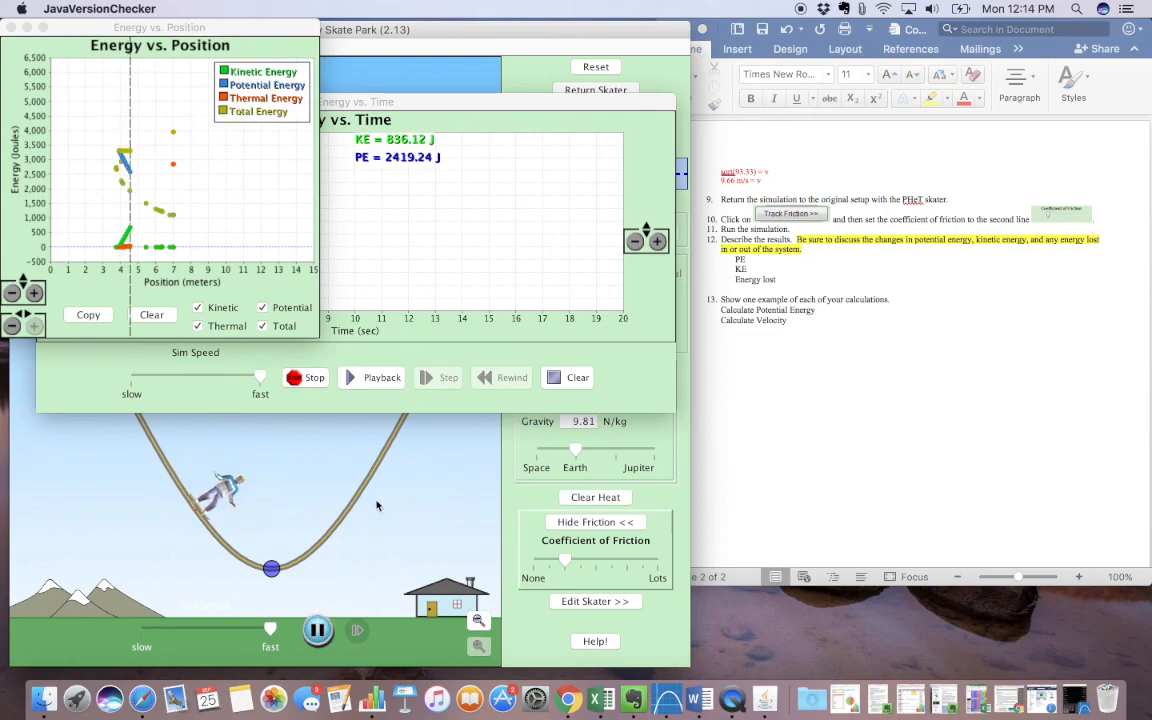
click(358, 99)
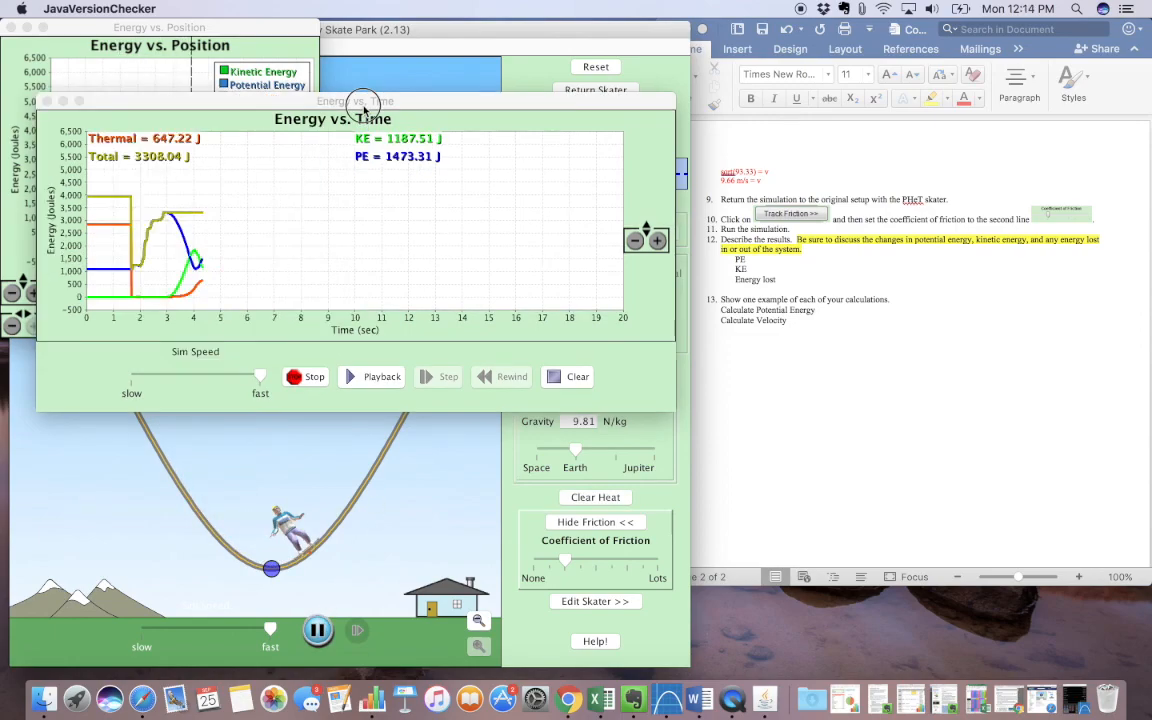
Close the Energy vs. Time and Energy vs. Position graphs and show the skater's energy pie chart.
click(46, 101)
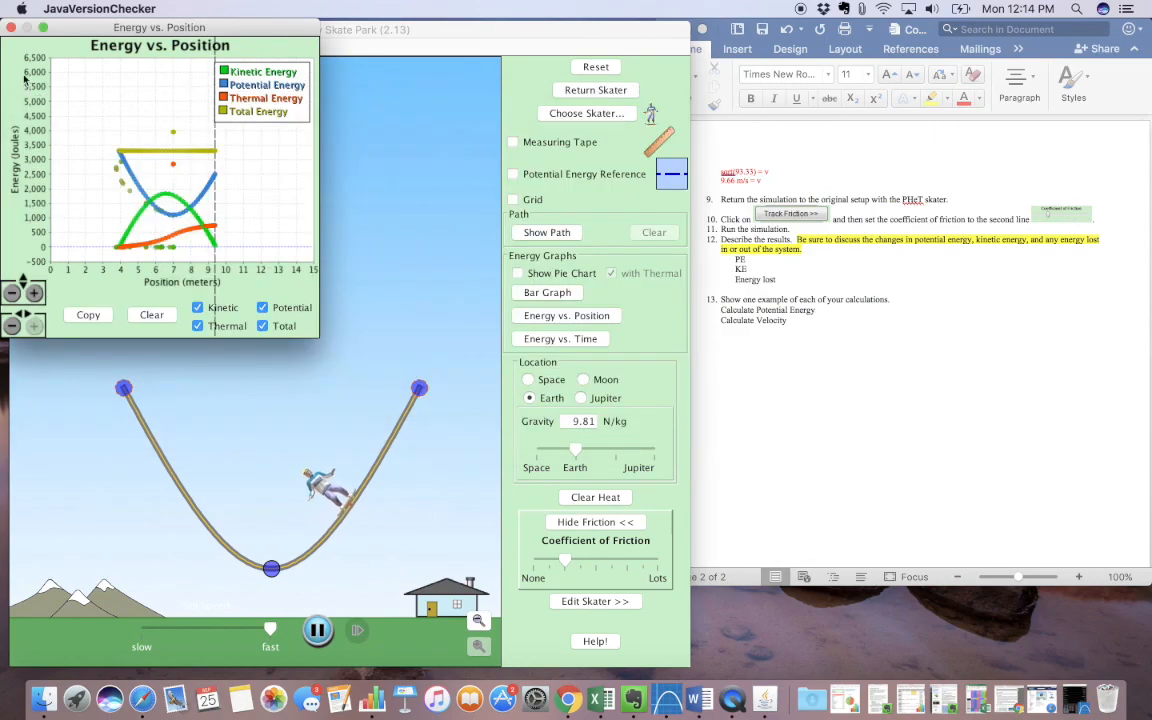
click(10, 30)
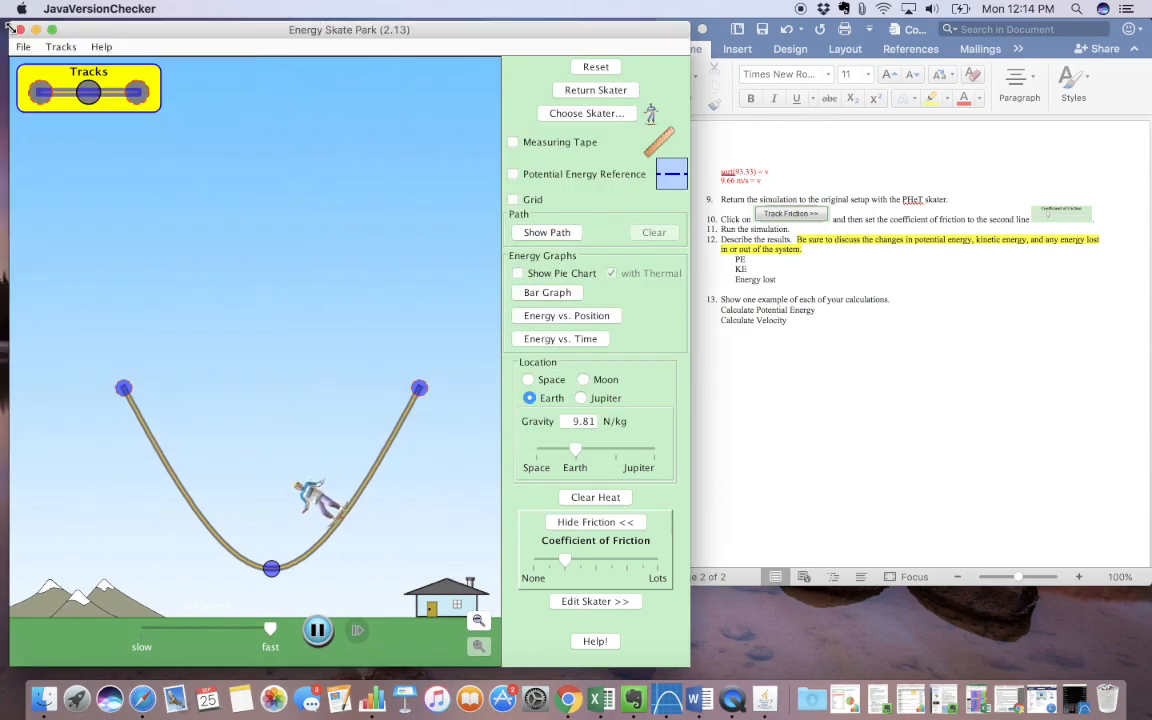
click(911, 402)
click(533, 276)
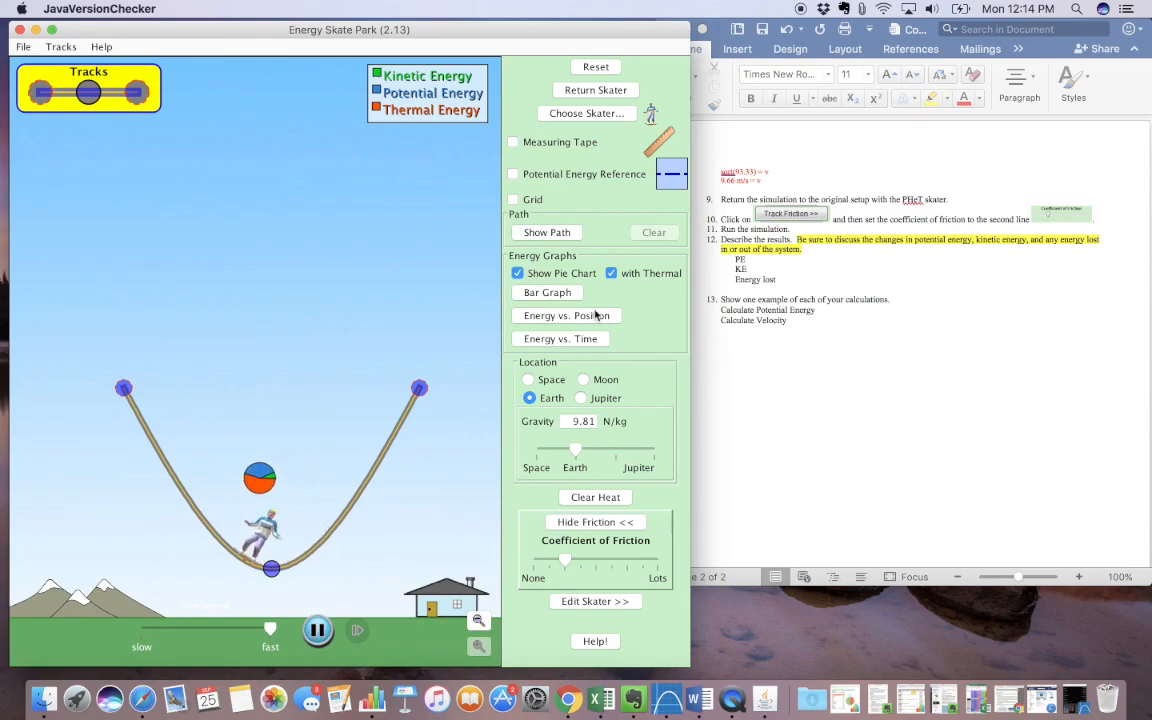
Add an empty line under Calculate Potential Energy in step 13 of the lab document and return to the procedure and Table 1.
click(870, 387)
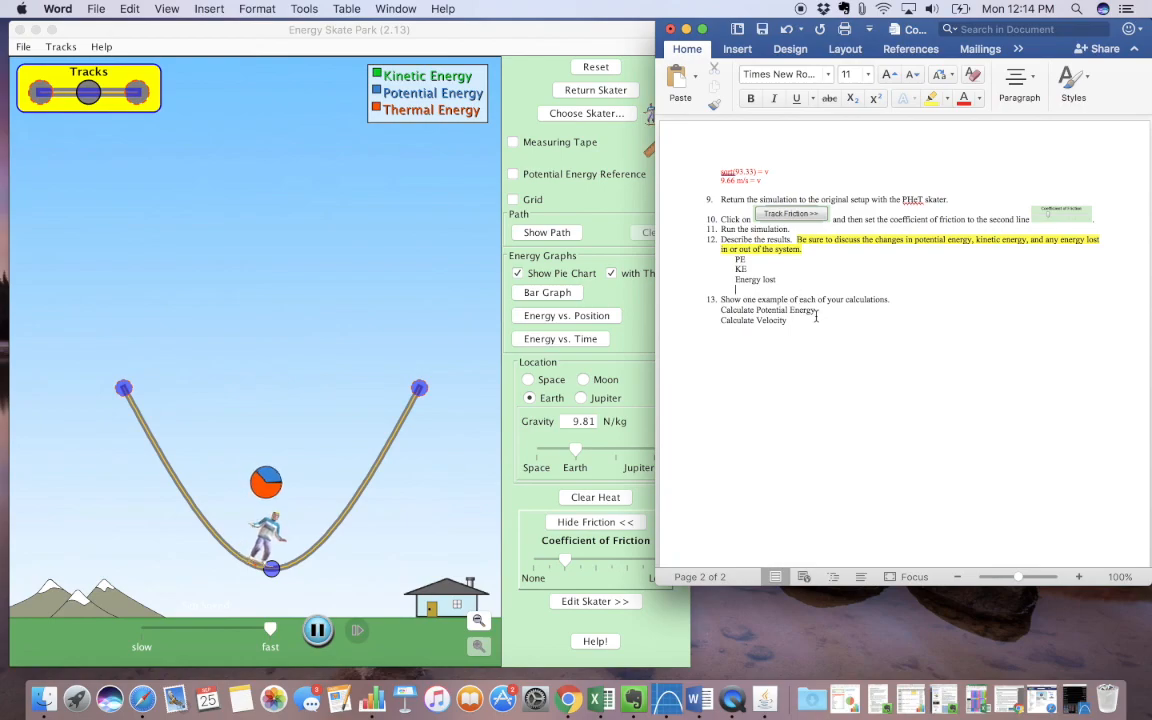
click(864, 313)
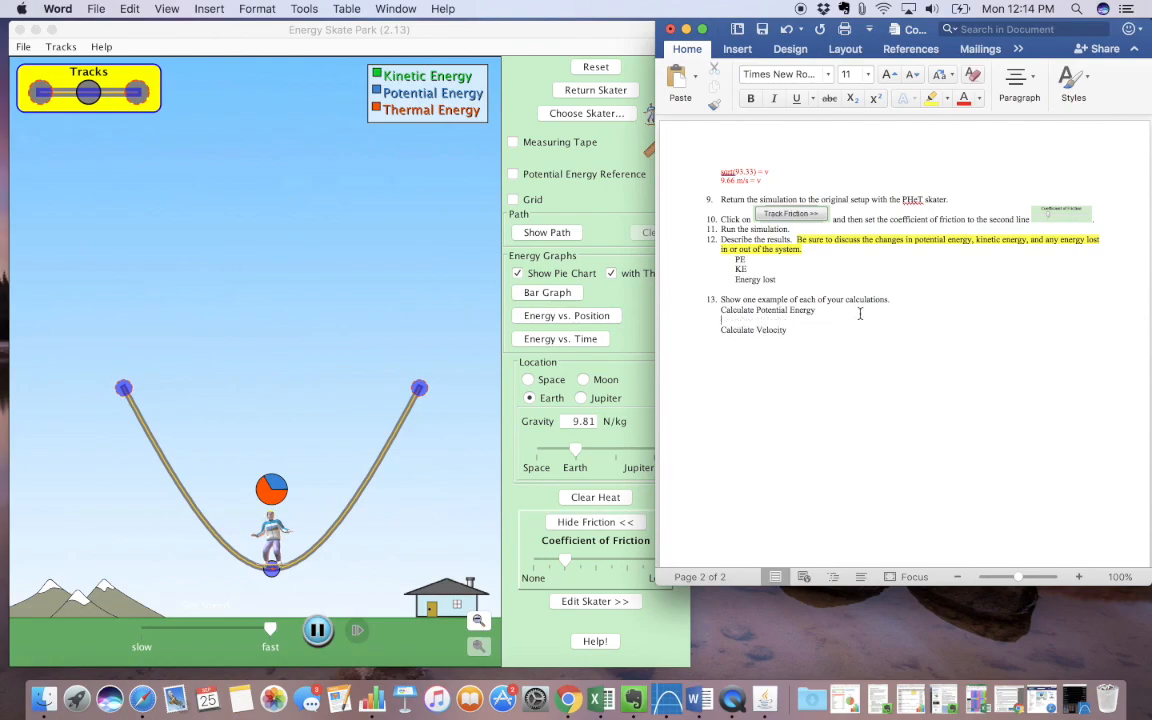
scroll(822, 305, up, 5)
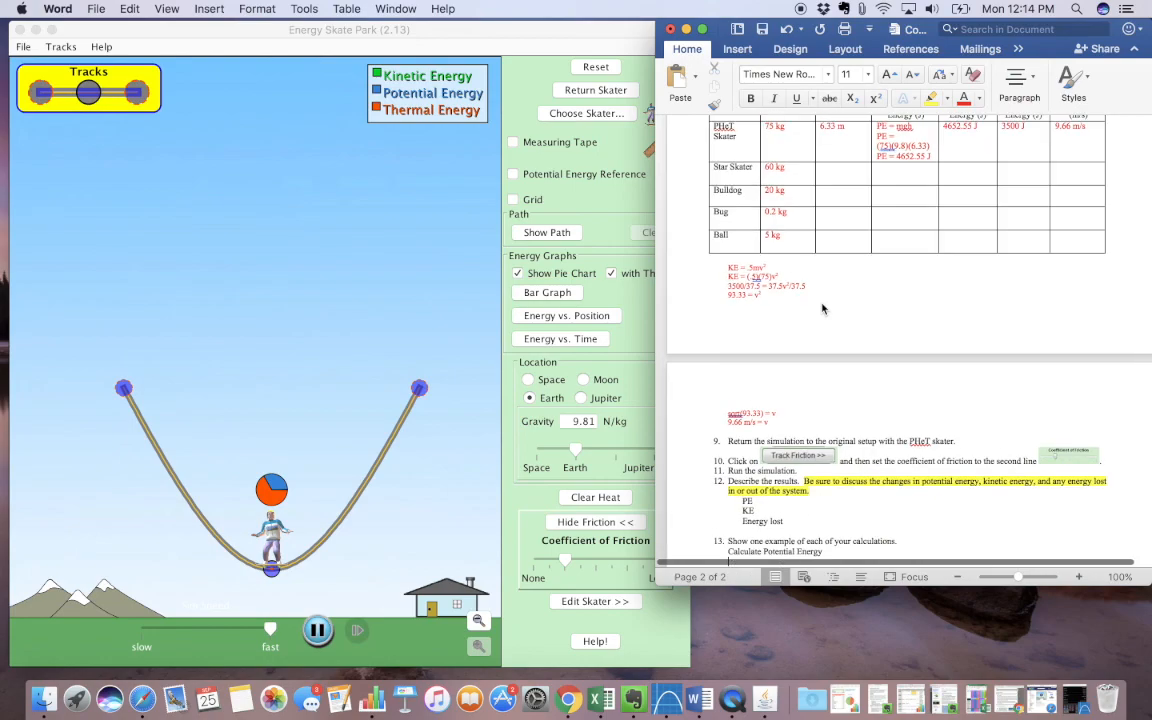
scroll(822, 309, down, 3)
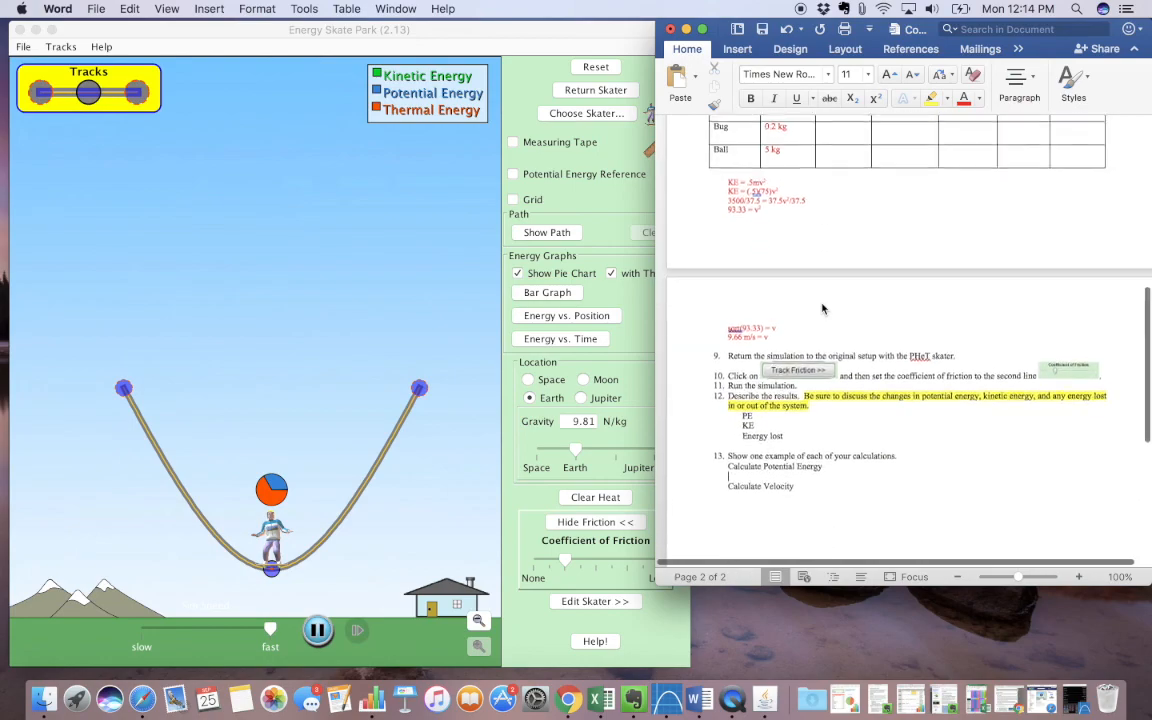
scroll(822, 309, up, 10)
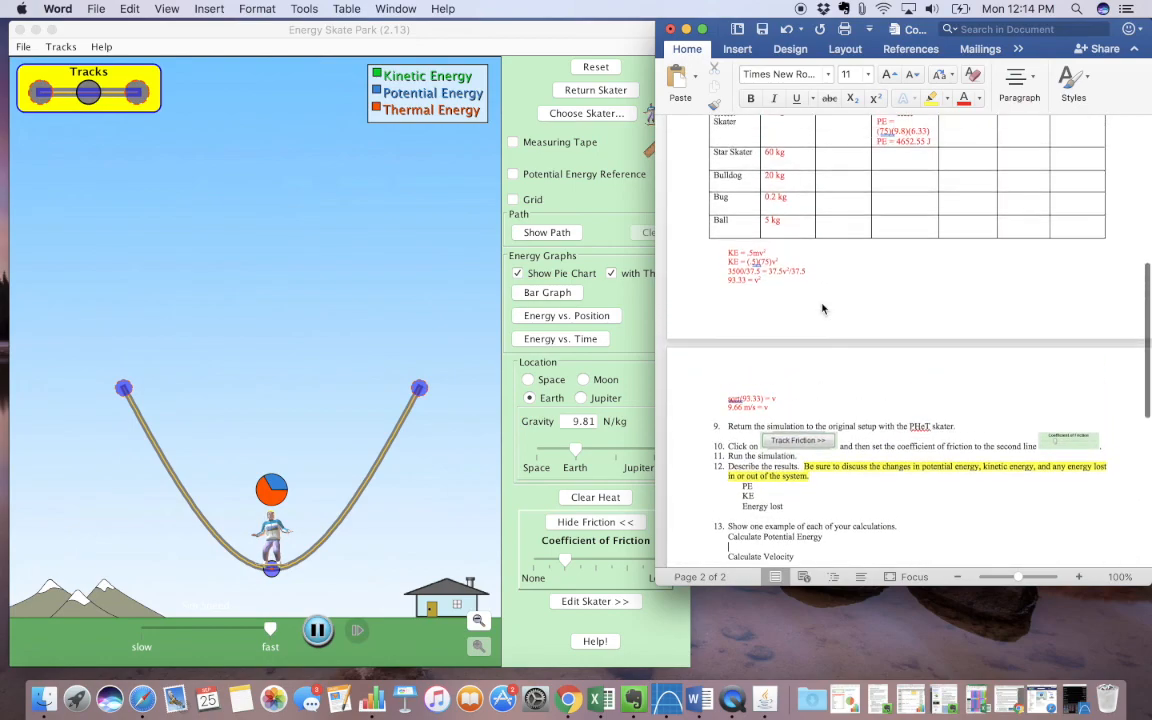
scroll(822, 309, up, 4)
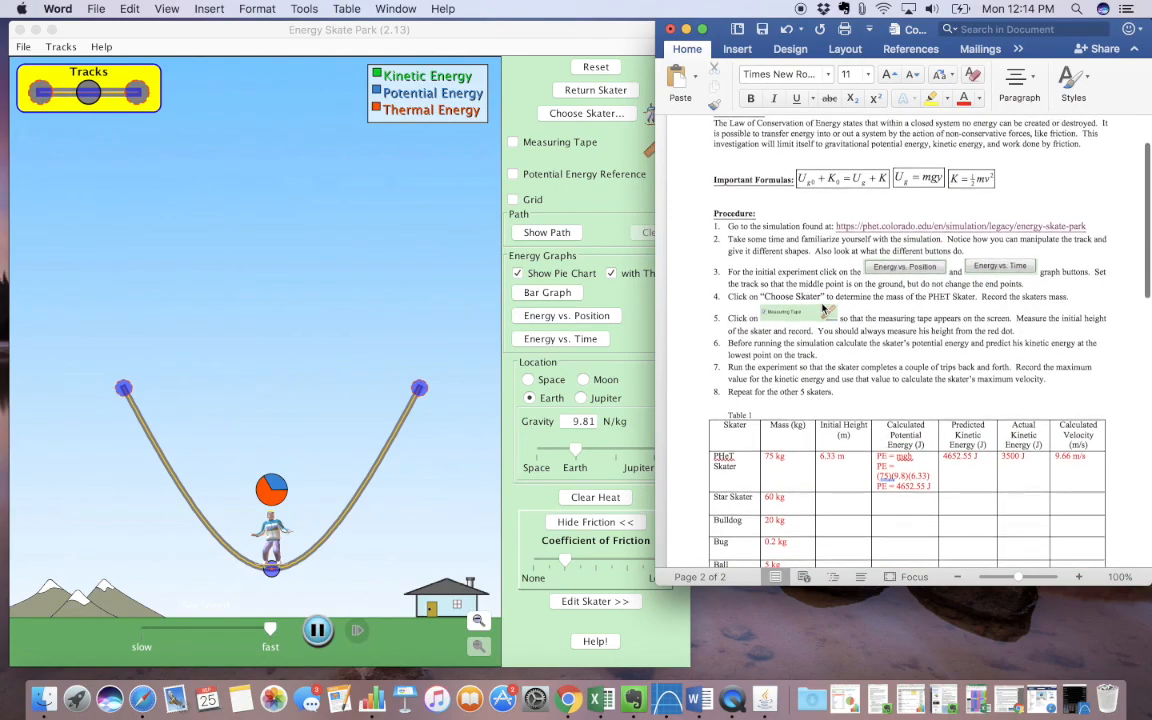